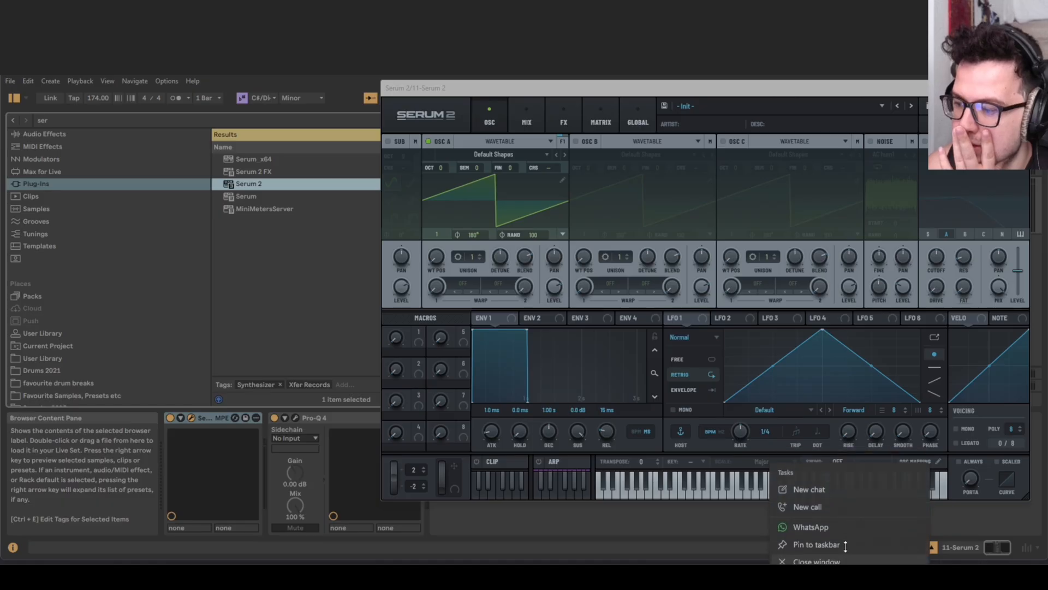
left_click(499, 141)
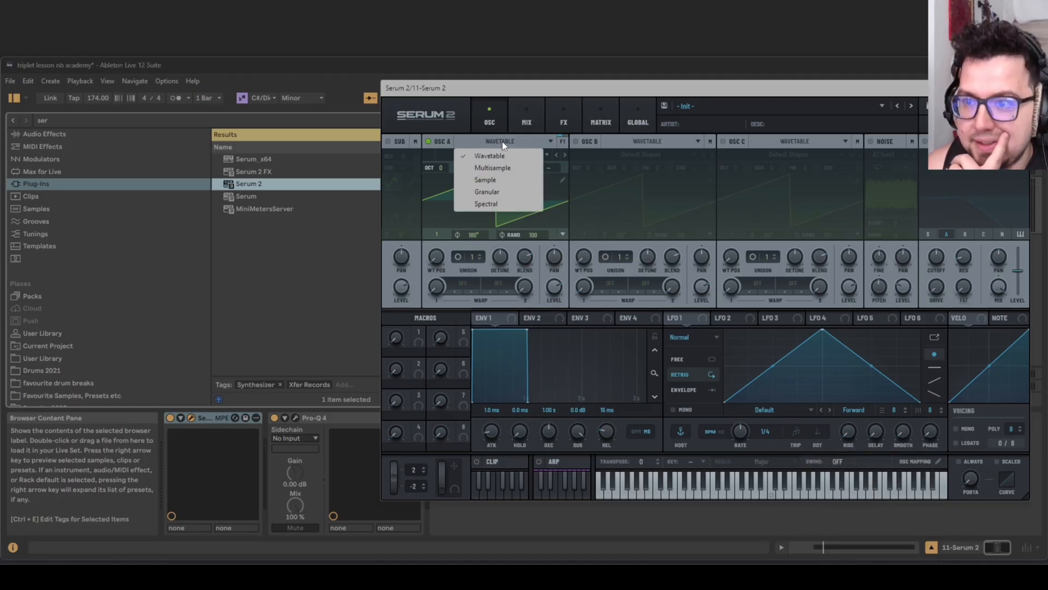
left_click(487, 205)
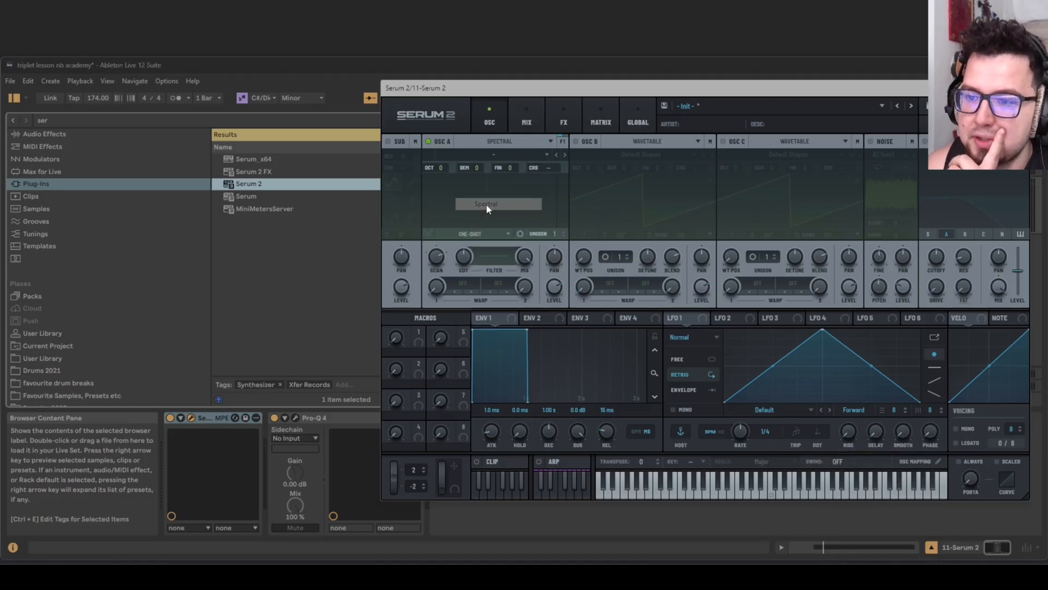
left_click_drag(517, 89, 393, 87)
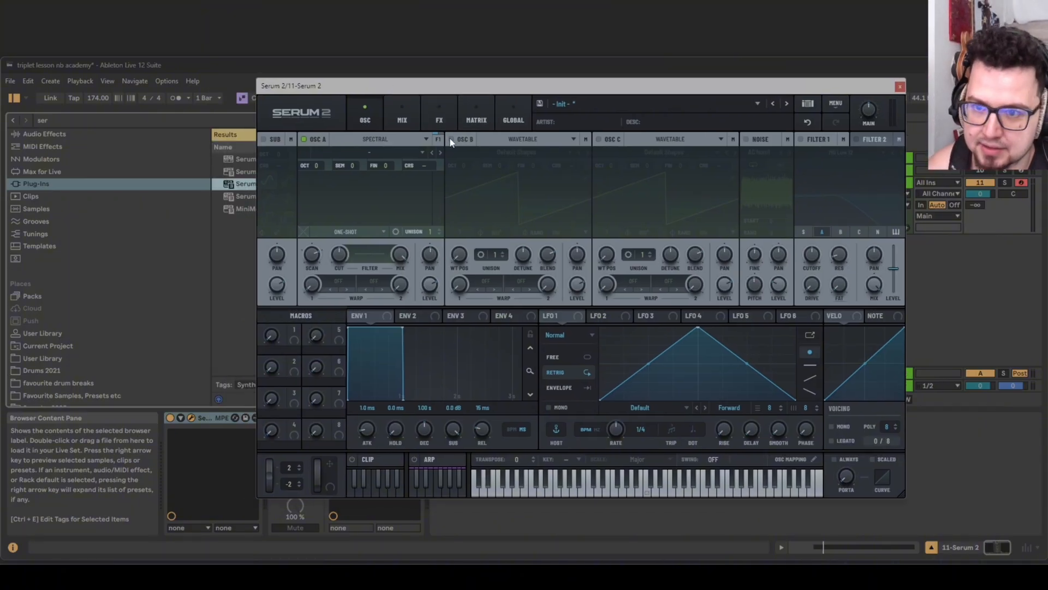
left_click(374, 140)
left_click(365, 154)
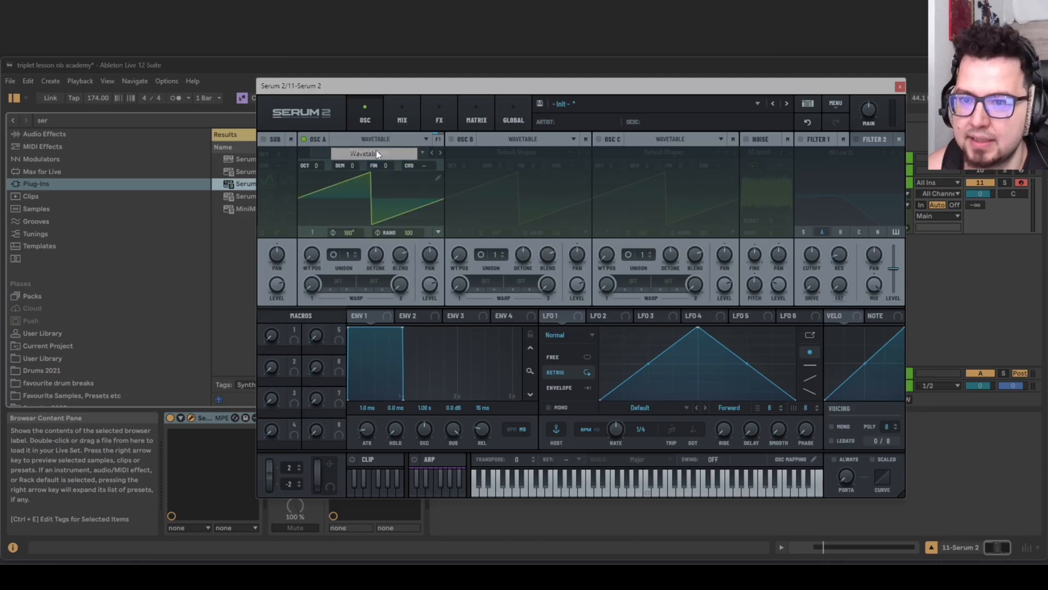
Set oscillator B to Spectral mode and enable it.
left_click(515, 139)
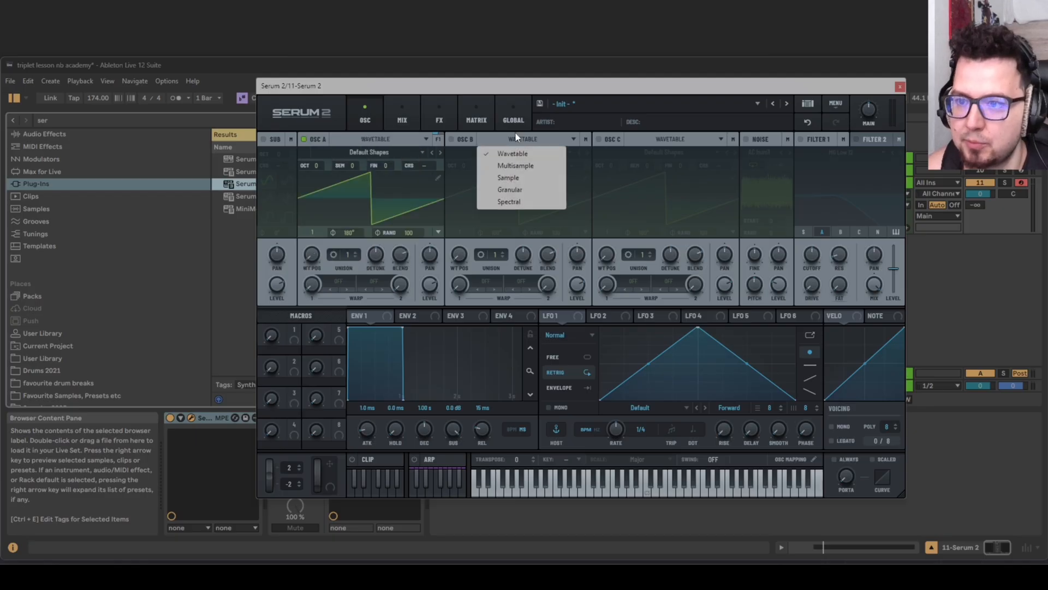
left_click(526, 201)
left_click(457, 139)
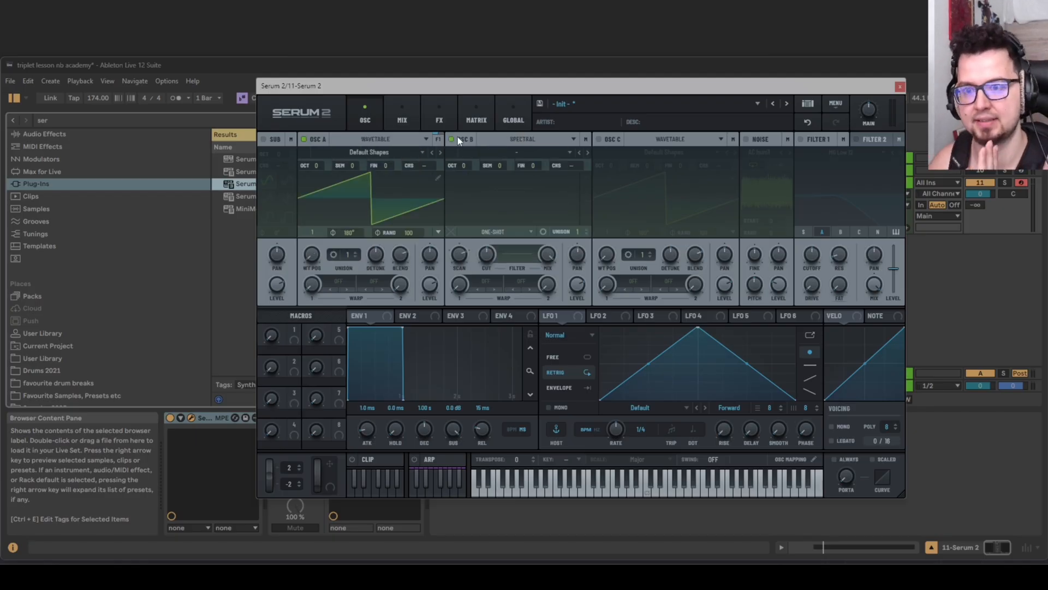
Load the Analog_BD_Sin wavetable into oscillator A and set its octave to -4.
left_click(353, 155)
mouse_move(358, 167)
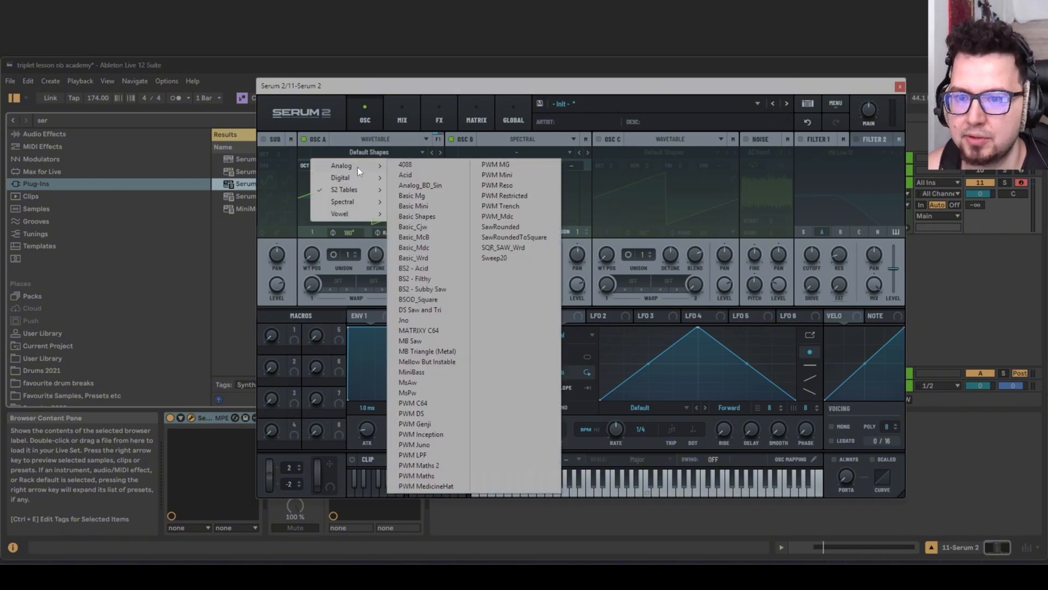
left_click(425, 214)
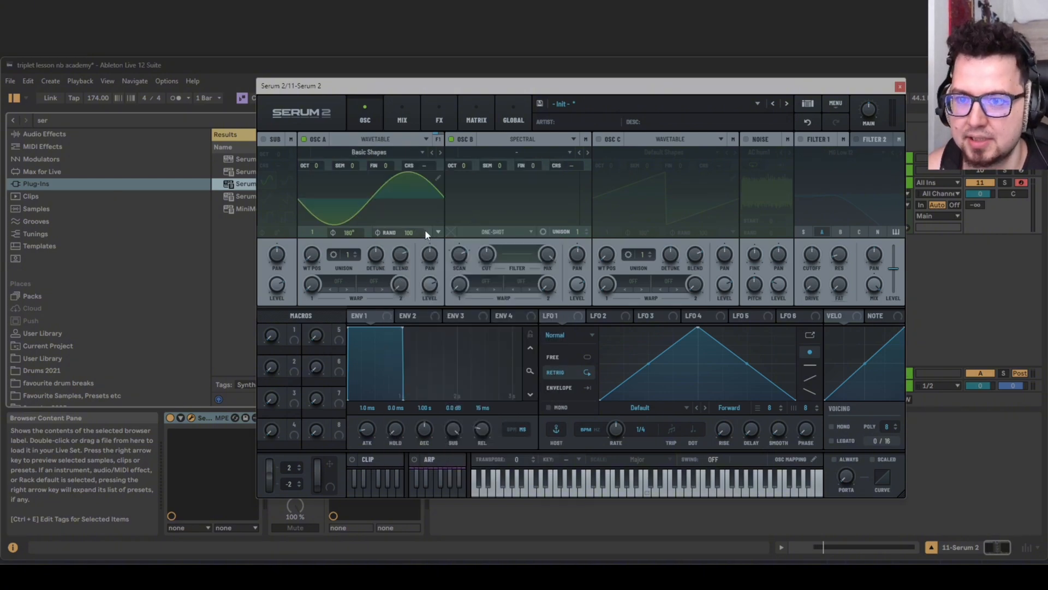
left_click(367, 153)
mouse_move(362, 168)
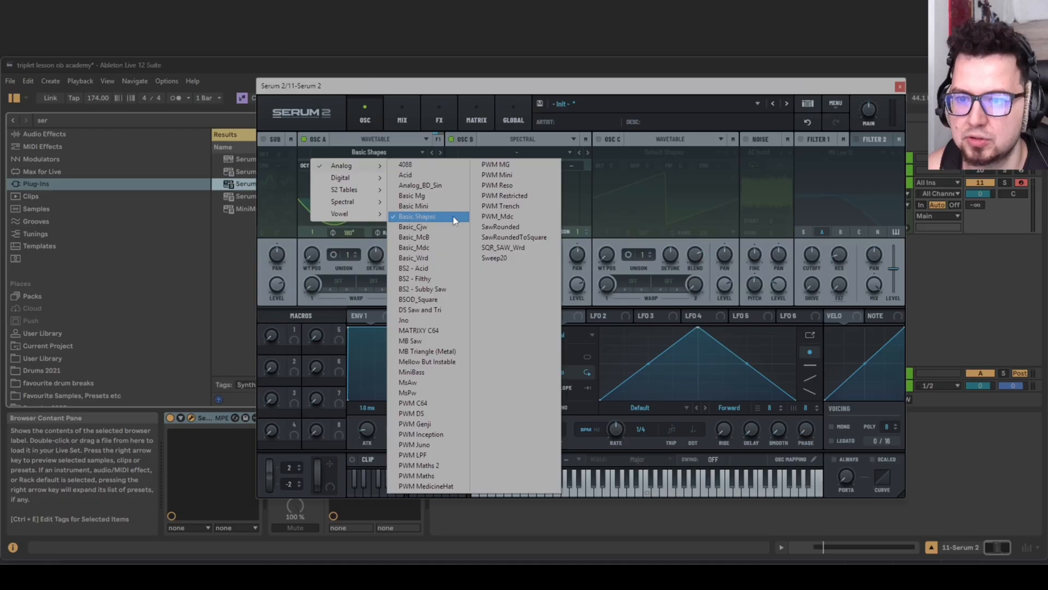
left_click(449, 185)
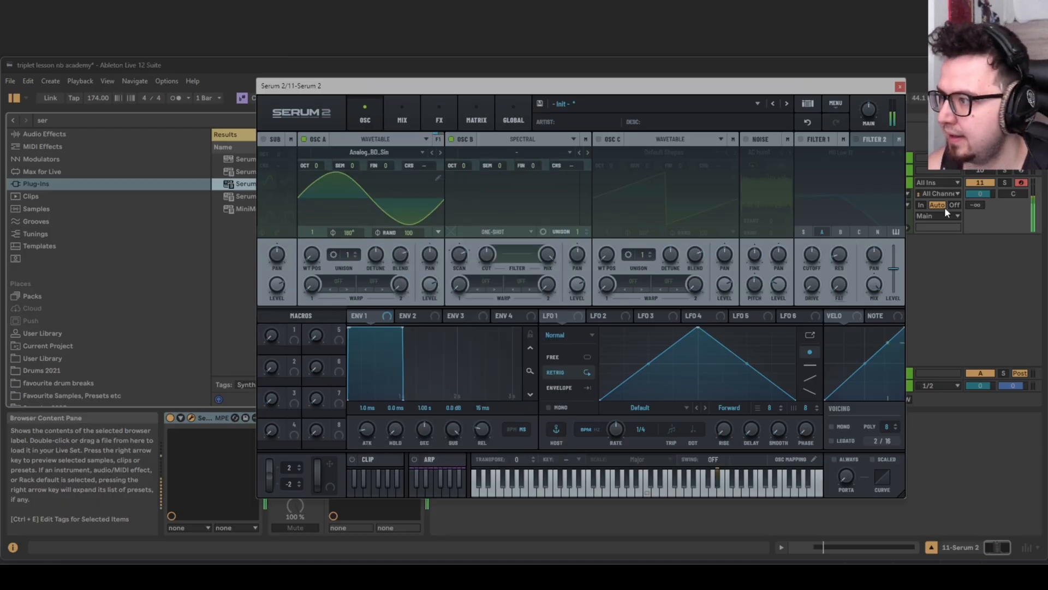
left_click_drag(317, 164, 316, 215)
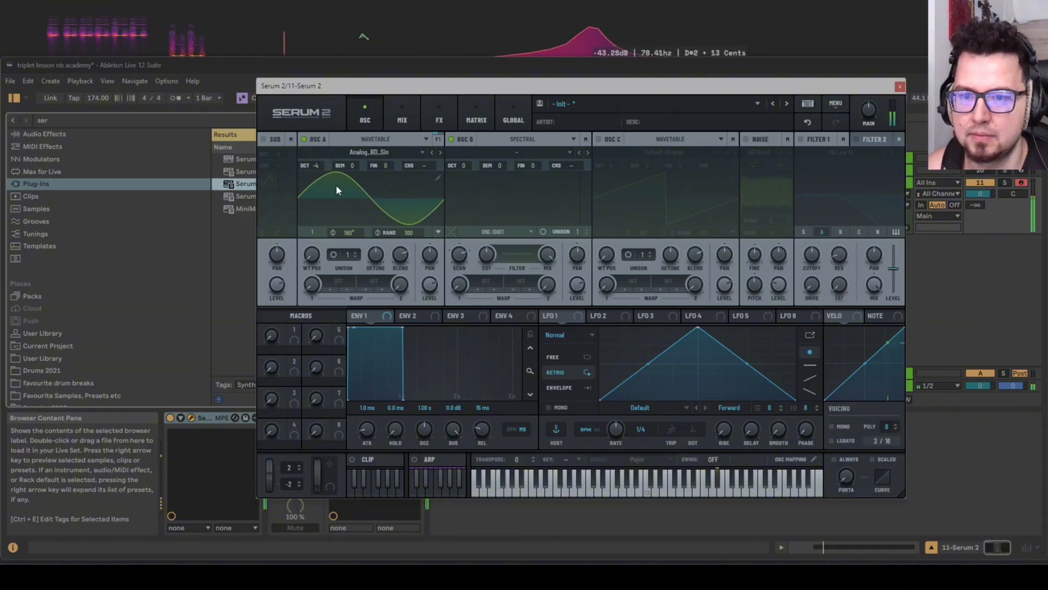
Record a sustained D#4 note on the 11 Serum 2 track from bar 5 and stretch it to fill the clip.
left_click(900, 87)
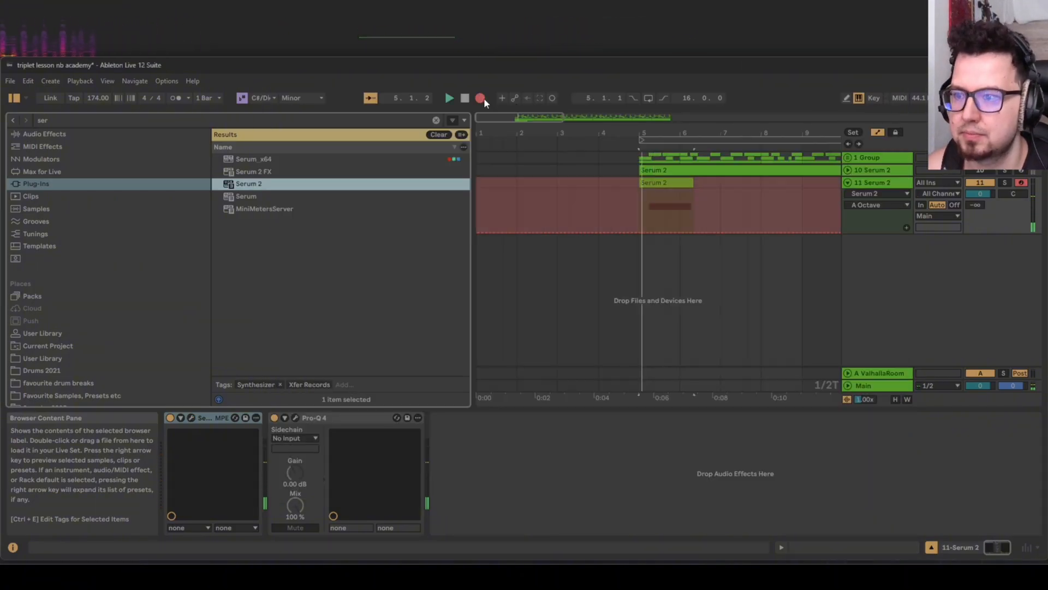
key("space")
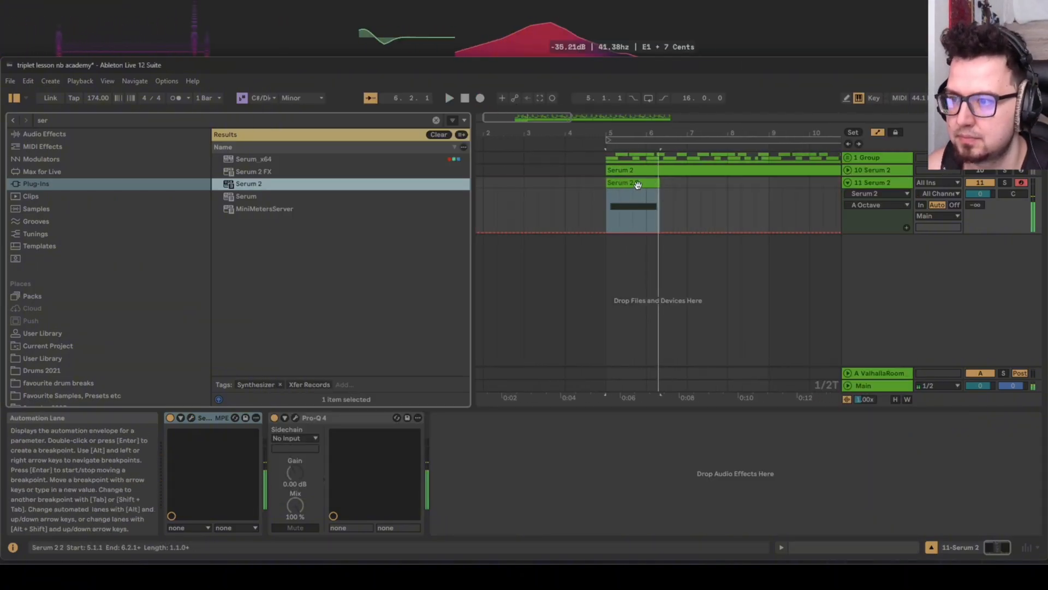
double_click(638, 184)
left_click_drag(401, 346, 346, 346)
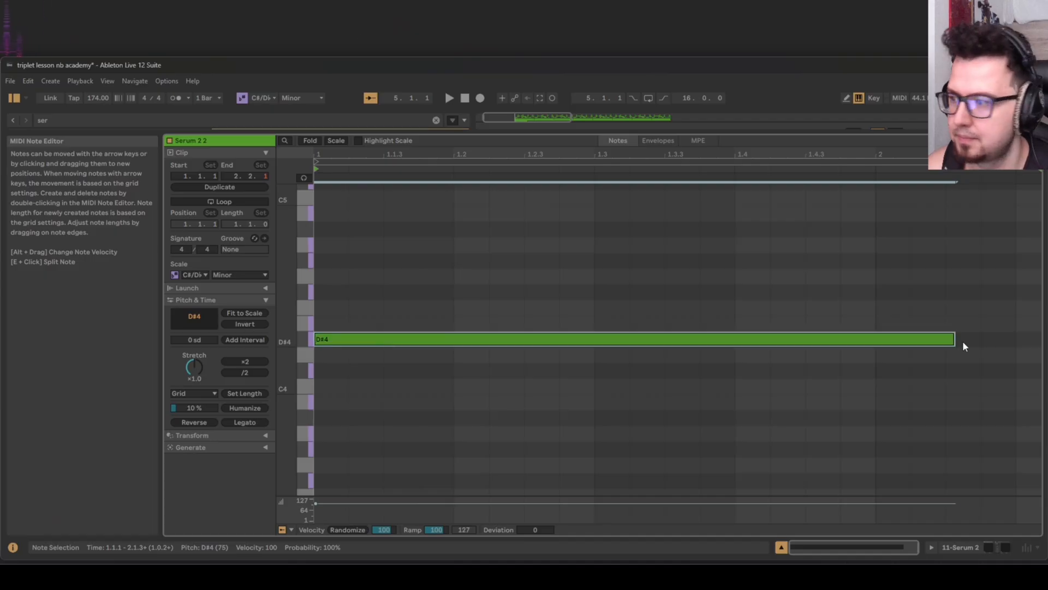
left_click_drag(953, 339, 1034, 331)
key("shift+Tab")
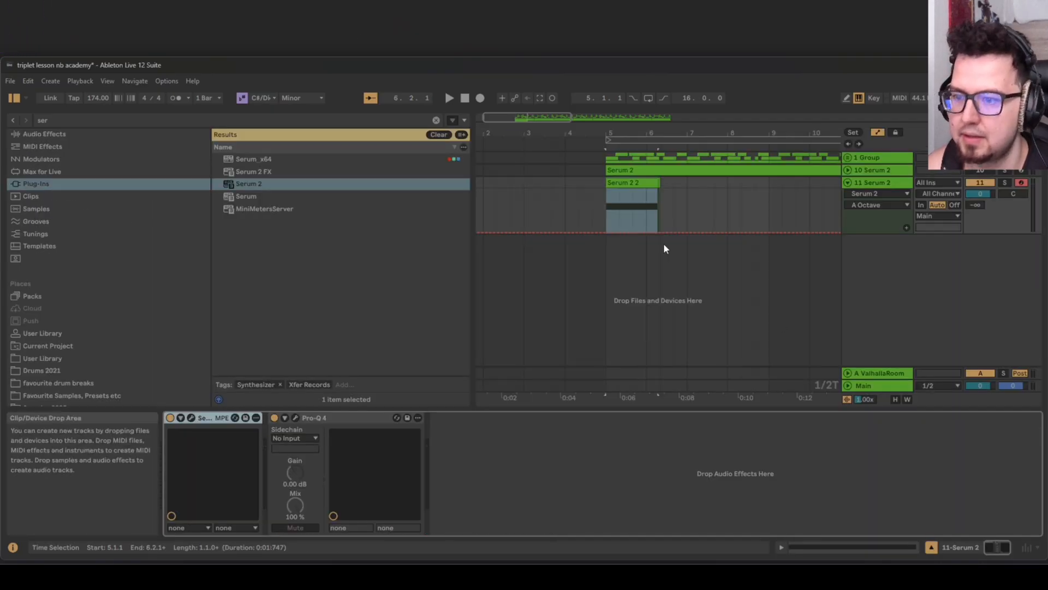
Cut the recorded clip at bar 6 and delete the remainder, leaving a one-bar clip.
left_click_drag(659, 184, 657, 181)
left_click(652, 190)
key("ctrl+e")
left_click(634, 180)
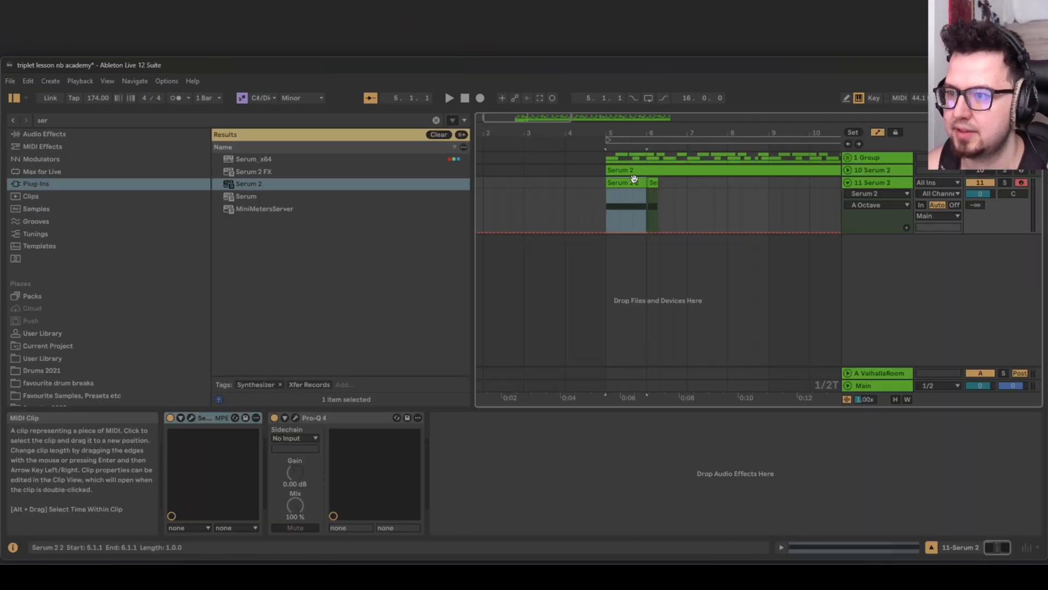
right_click(677, 209)
left_click(710, 399)
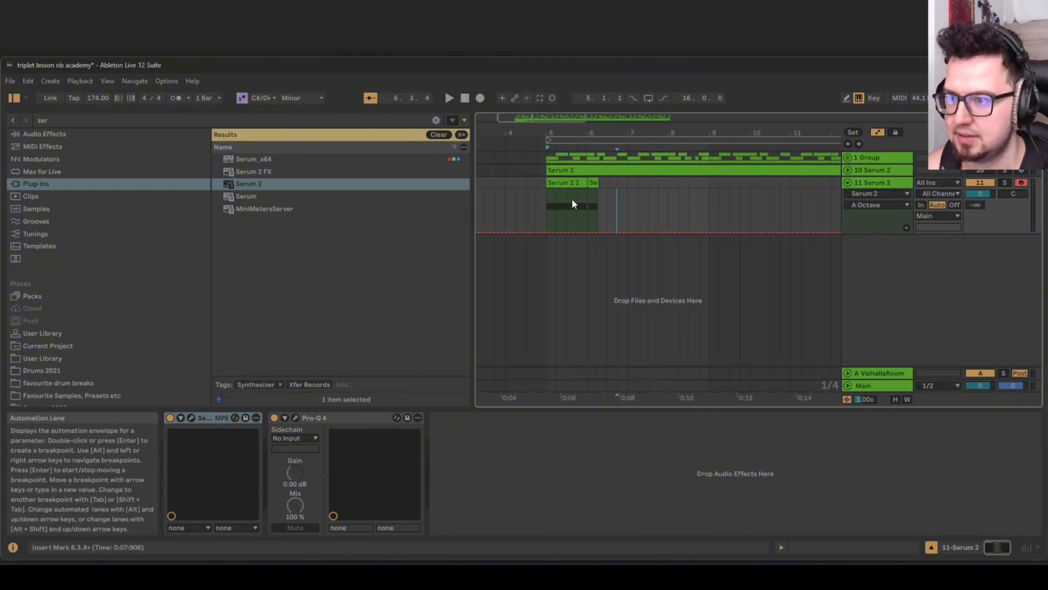
left_click(579, 184)
left_click_drag(627, 192, 546, 189)
key("Delete")
Duplicate the one-bar clip three times to fill bars 5 to 8, and play the arrangement.
key("ctrl+d")
scroll(589, 196, "down", 3)
key("ctrl+d")
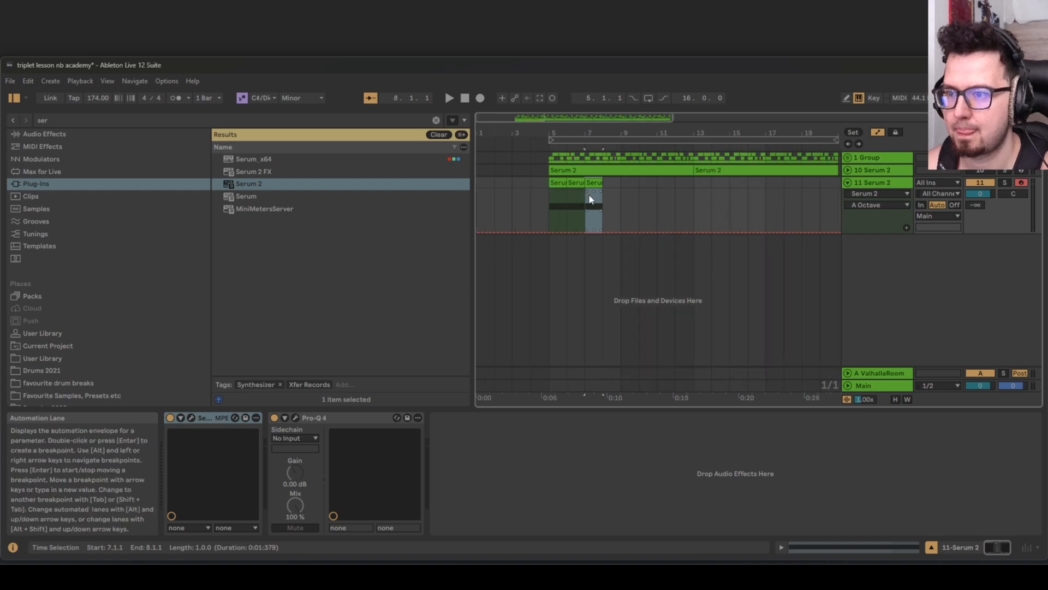
key("ctrl+d")
key("ctrl+a")
key("space")
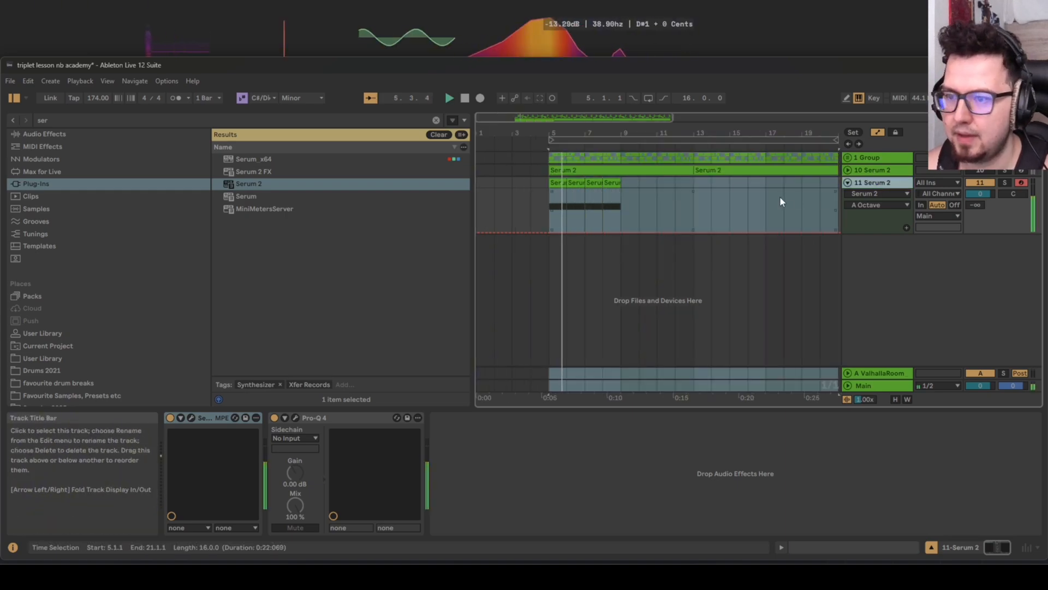
Show the Serum 2 synth window beside the sample browser and clear the browser's search text.
left_click(191, 417)
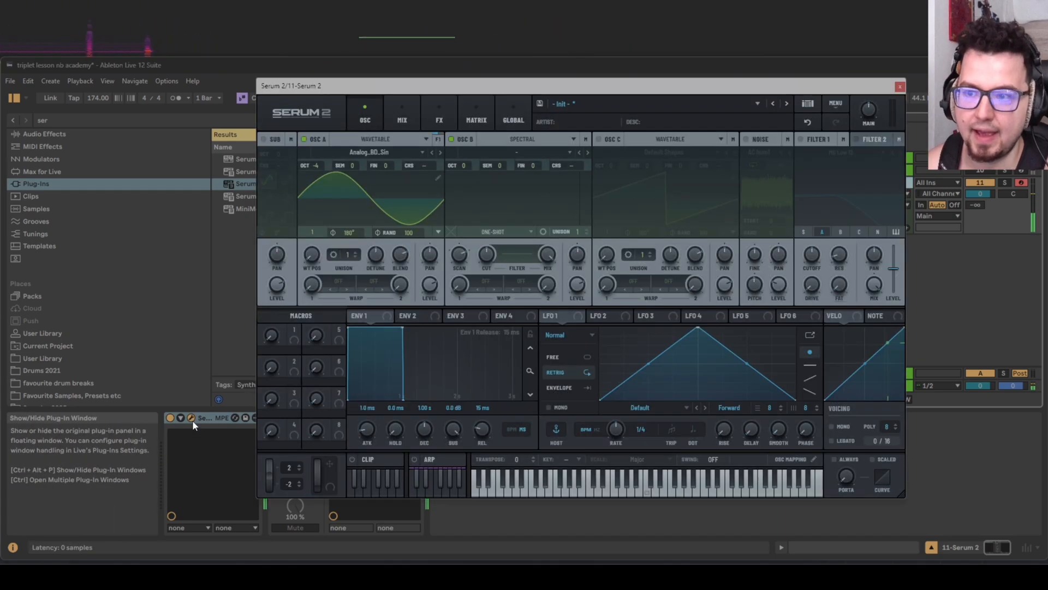
left_click(501, 153)
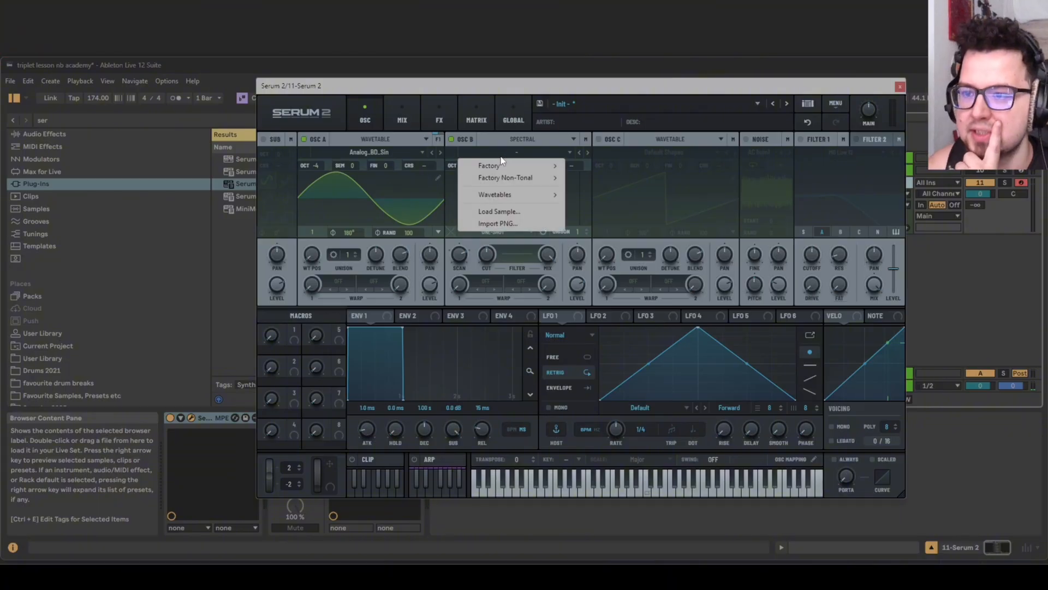
left_click(209, 130)
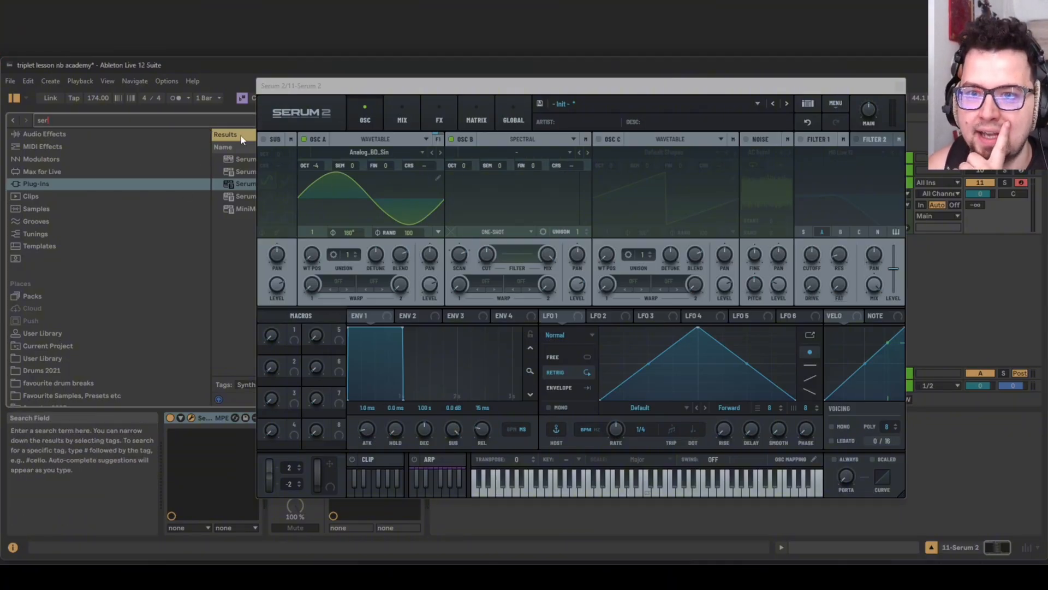
left_click_drag(375, 83, 559, 78)
left_click(436, 121)
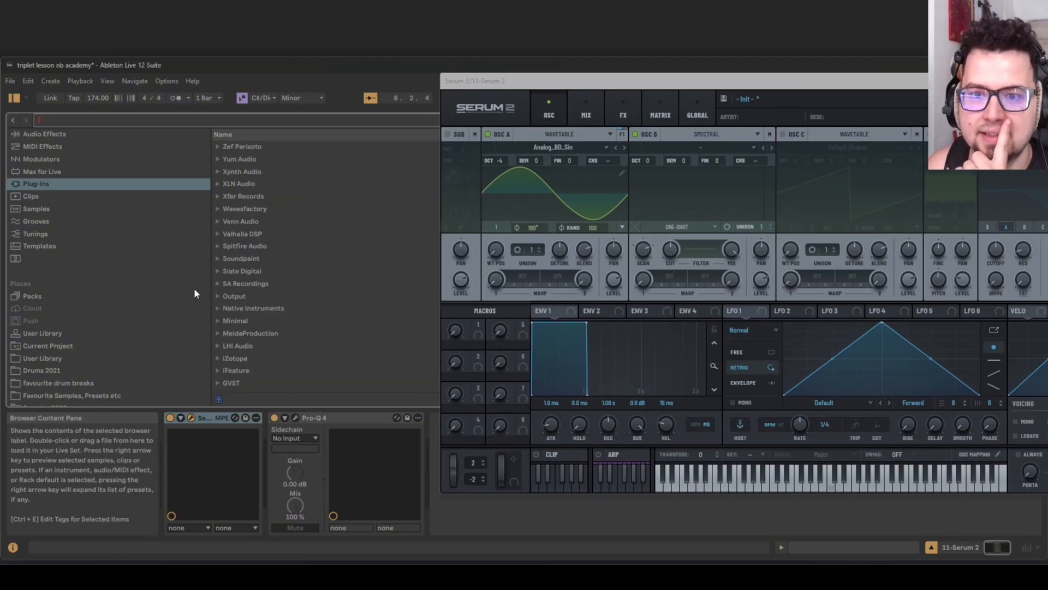
Audition Water - Texture - Aquatic Swell 3.wav from the Water folder under 3 - Textural Mutations in Sick Samplepack for layering.
scroll(195, 293, "down", 5)
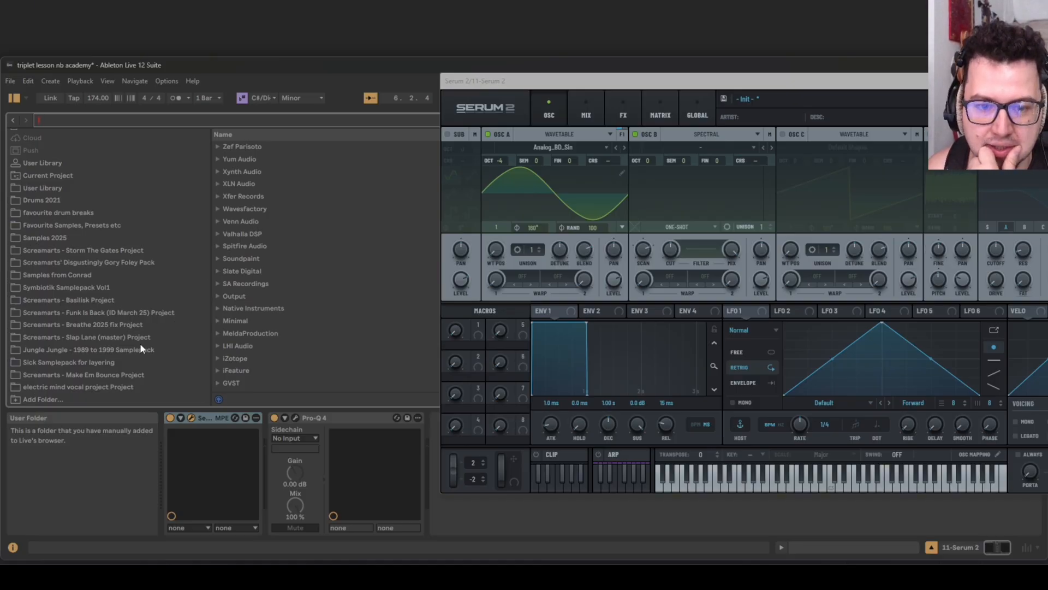
left_click(54, 362)
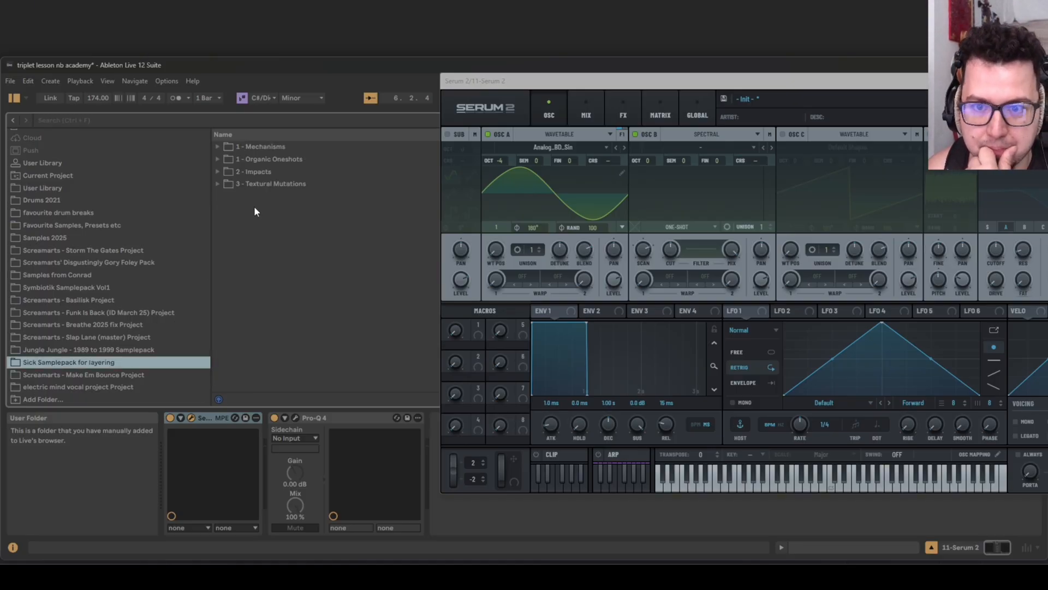
left_click(218, 184)
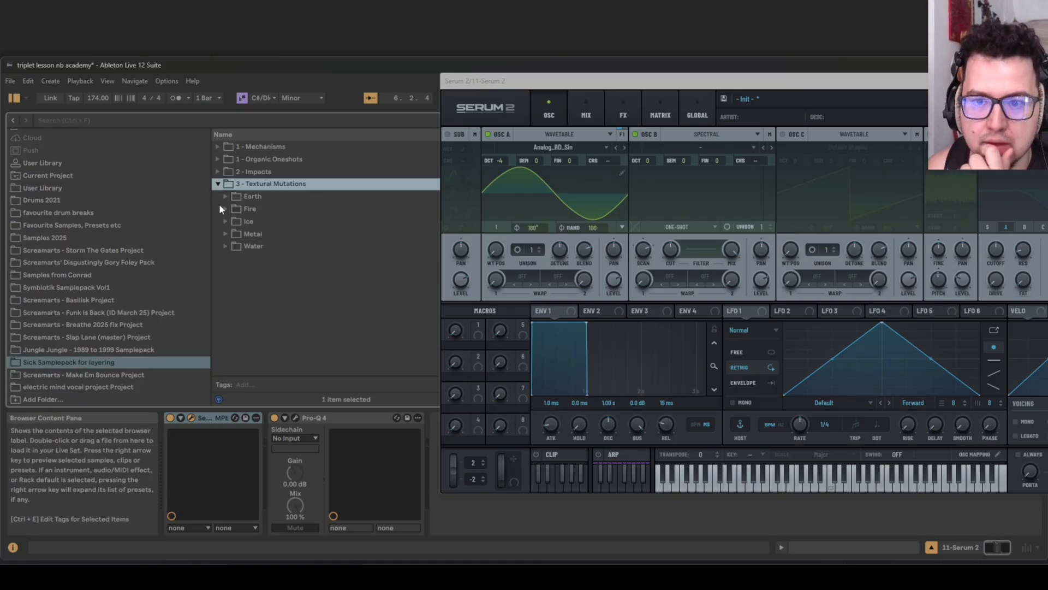
left_click(222, 246)
scroll(256, 260, "down", 2)
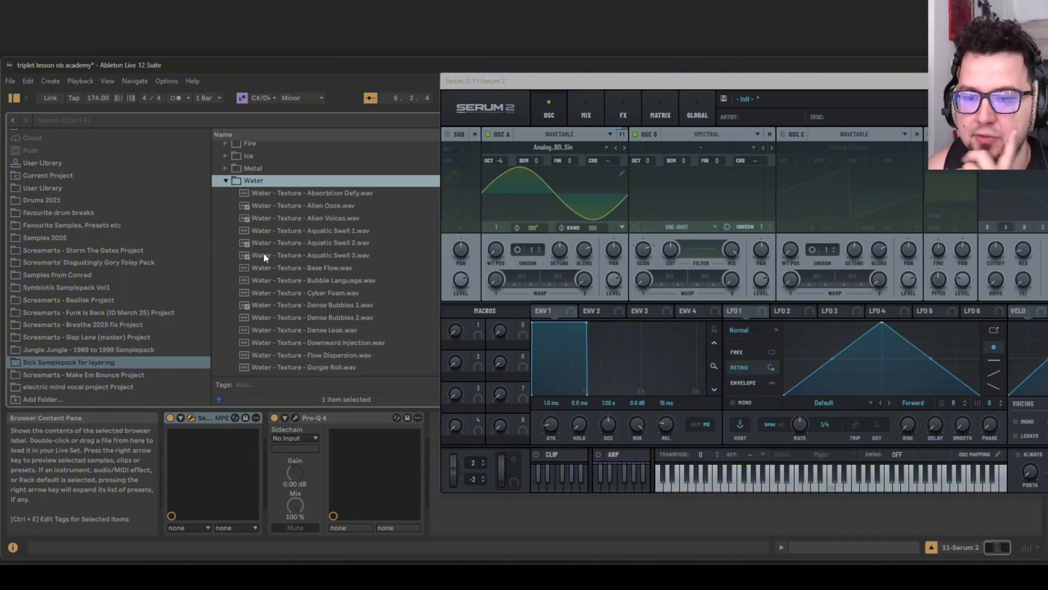
left_click(263, 254)
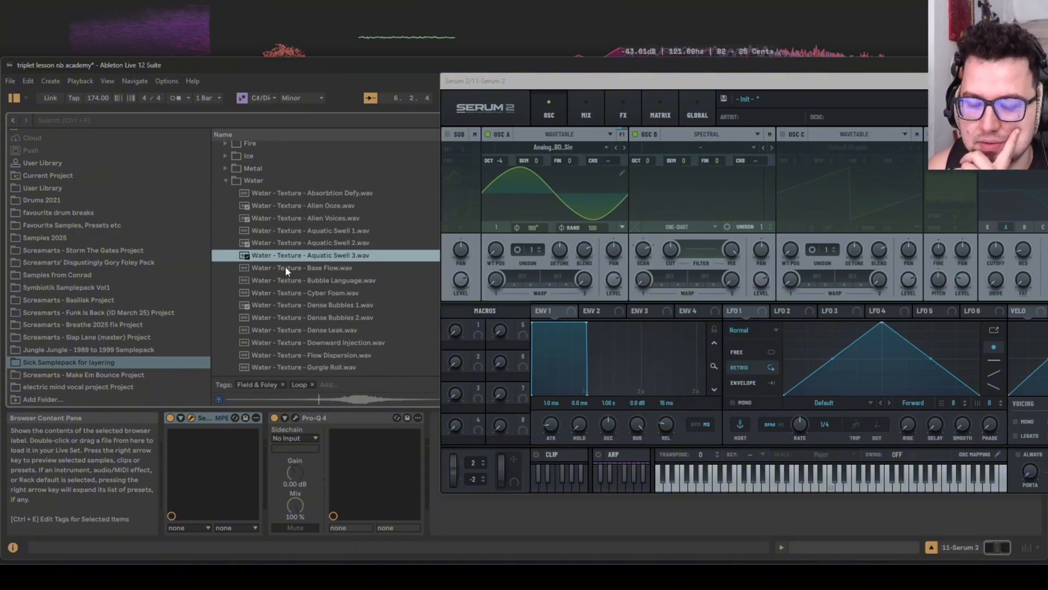
Load the Aquatic Swell 3 sample into oscillator B and move its end point slightly earlier.
left_click_drag(285, 261, 668, 204)
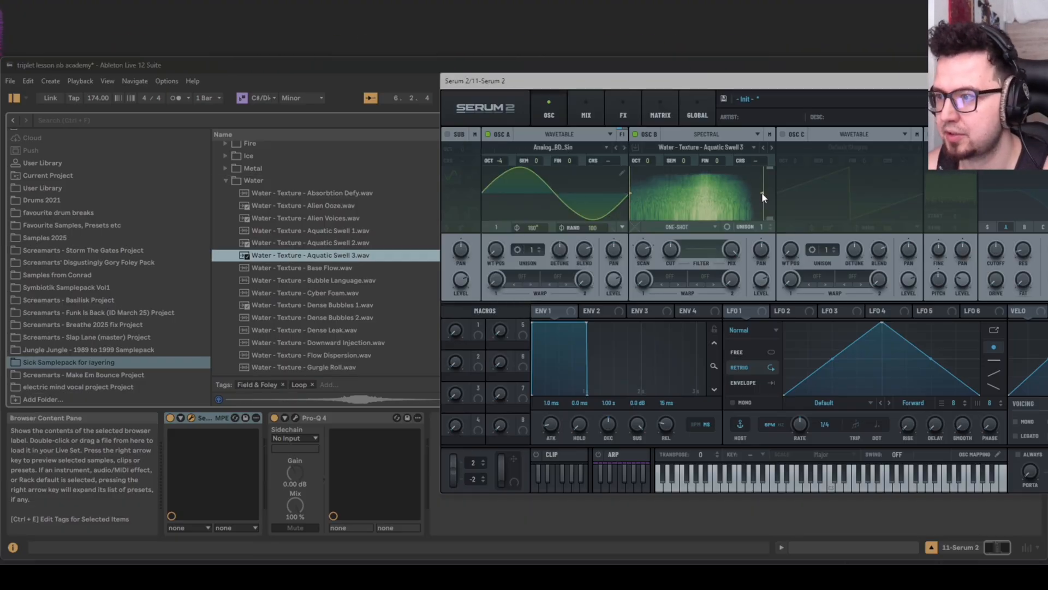
left_click_drag(763, 197, 746, 192)
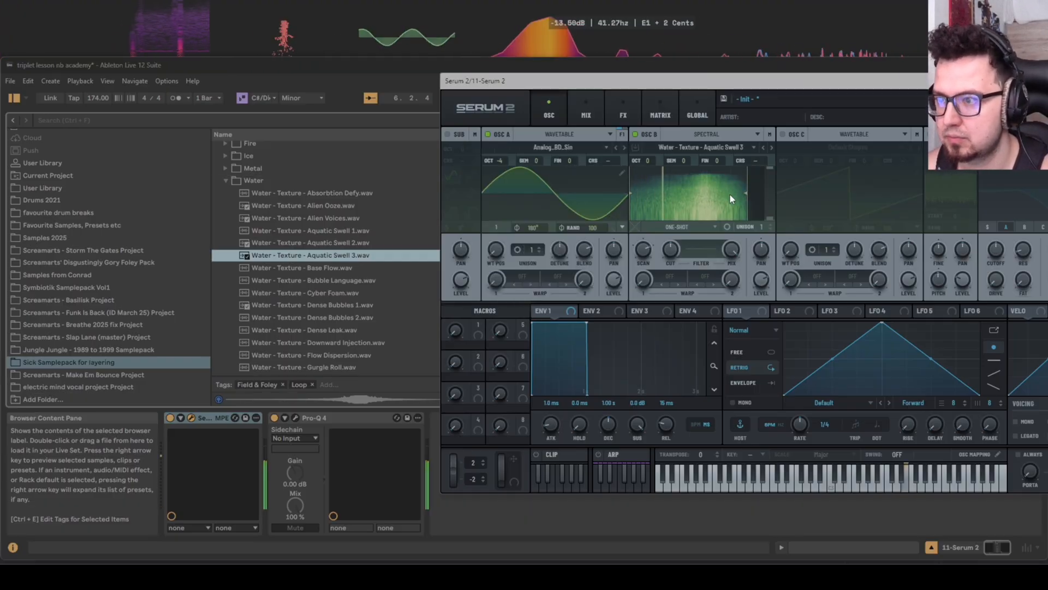
left_click_drag(616, 87, 347, 90)
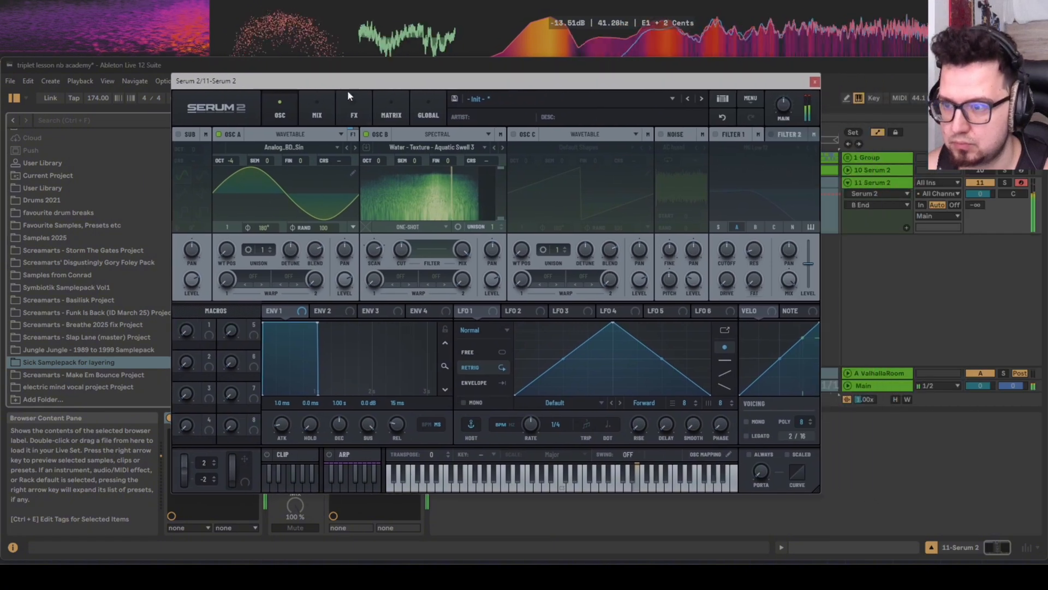
Enable Filter 1 with only oscillator B routed through it, and set its type to High 24.
left_click(715, 133)
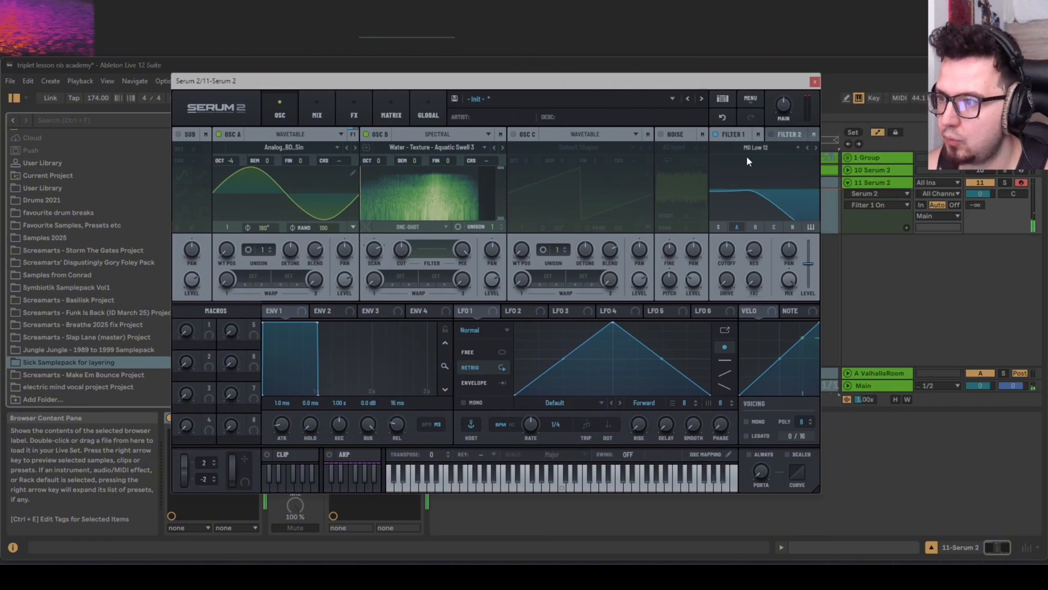
left_click(757, 227)
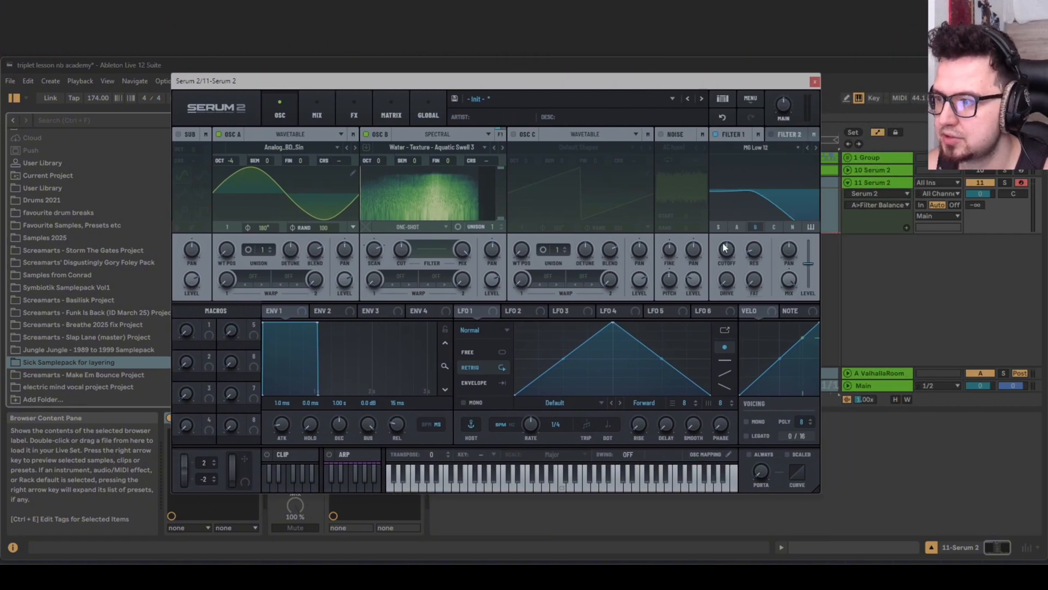
left_click(753, 147)
mouse_move(752, 159)
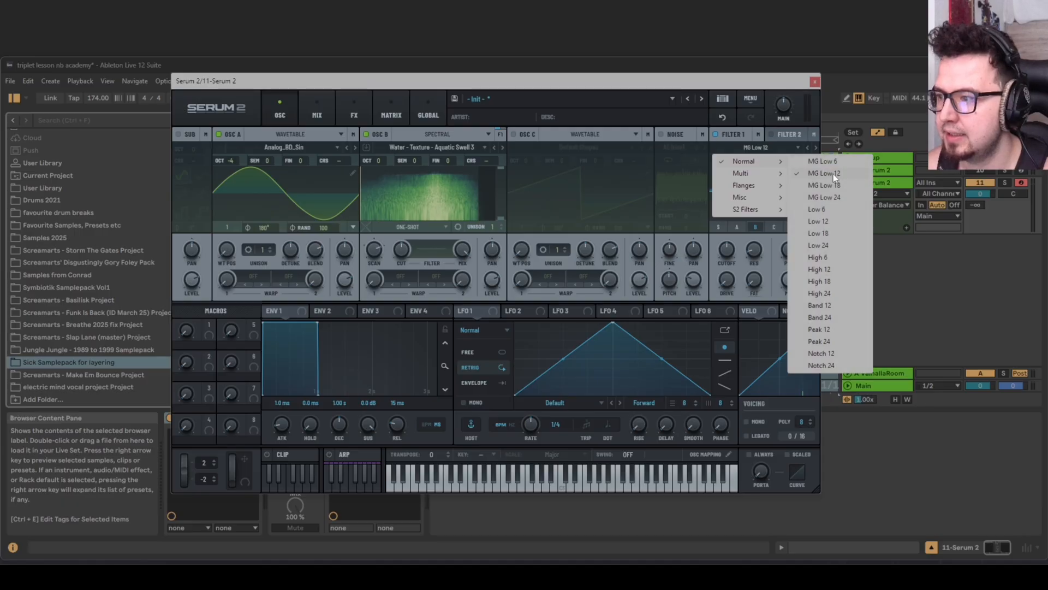
left_click(819, 294)
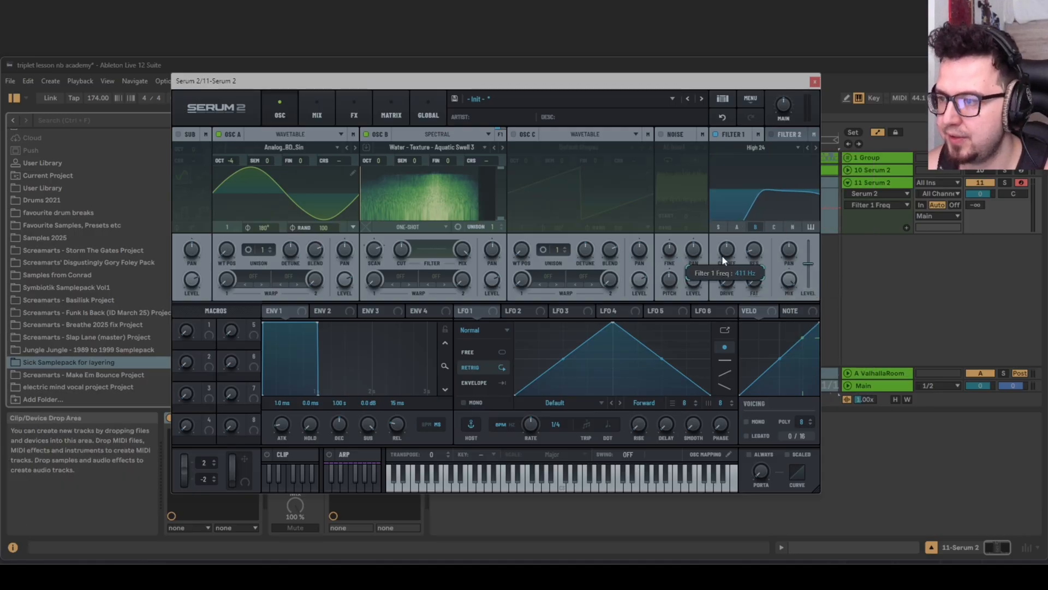
Fine-tune Filter 1's cutoff and set oscillator B's scan rate to -154%.
left_click_drag(721, 255, 731, 261)
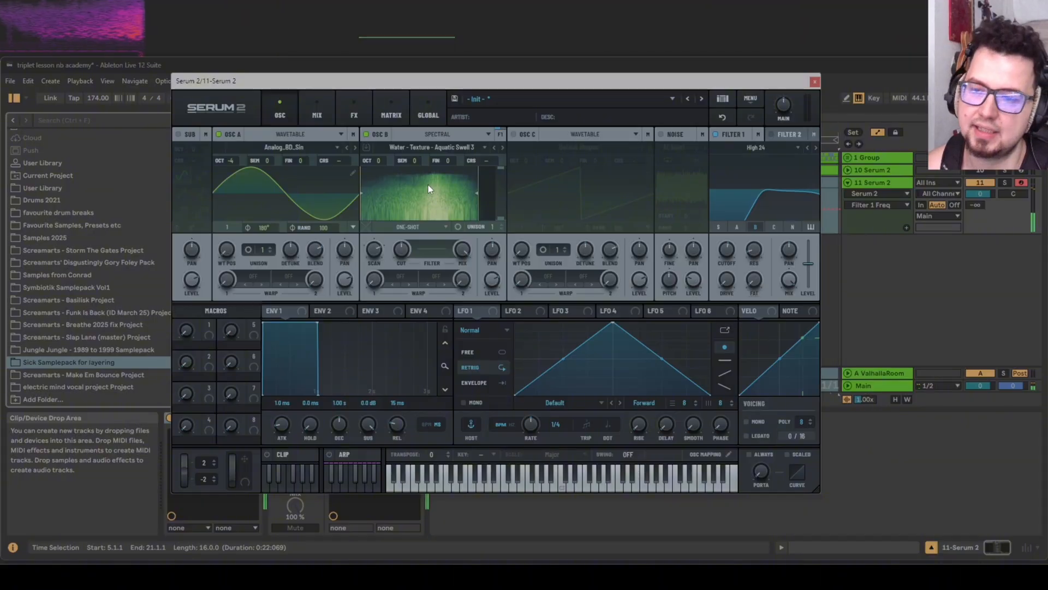
left_click(375, 276)
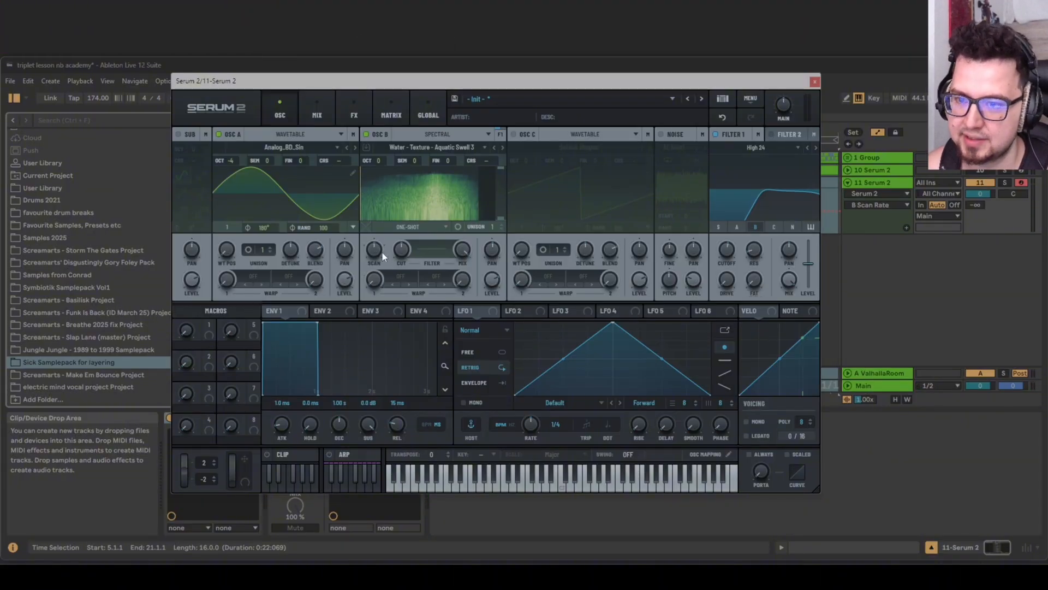
mouse_move(381, 252)
left_mouse_down()
mouse_move(375, 239)
mouse_move(376, 250)
left_mouse_up()
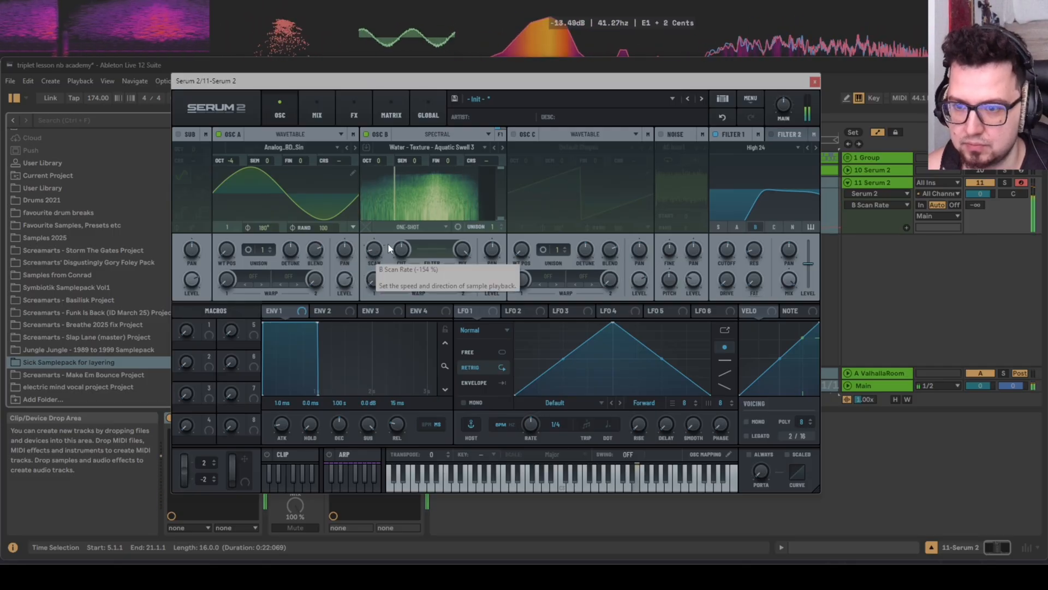
Set oscillator B's first warp to the spectral Spread +/- mode modulated by LFO 1, and its playback mode to Fwd Loop.
left_click(401, 276)
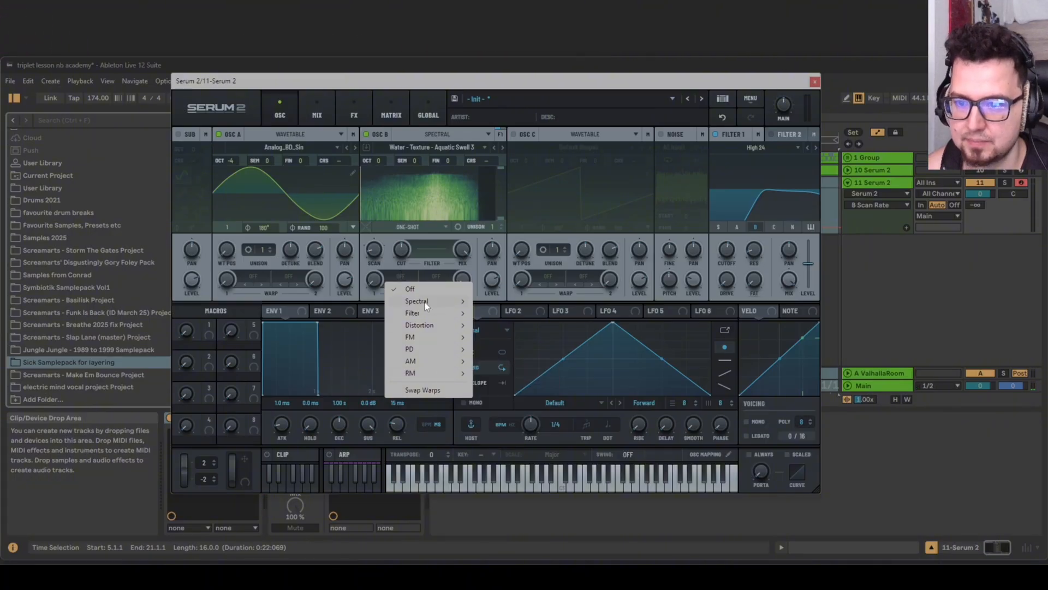
mouse_move(460, 301)
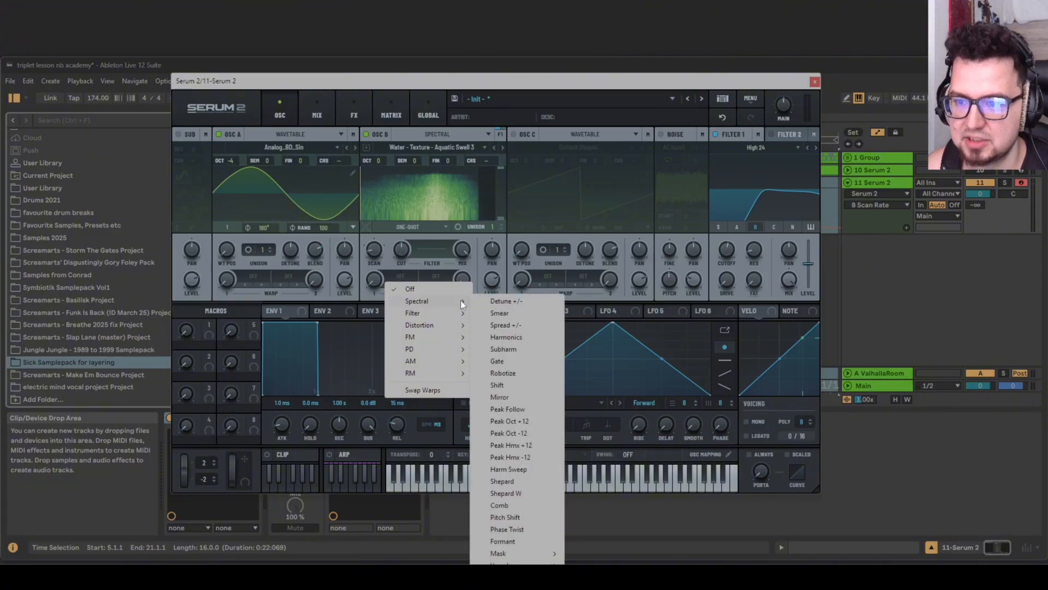
left_click(513, 326)
left_click_drag(378, 276, 391, 227)
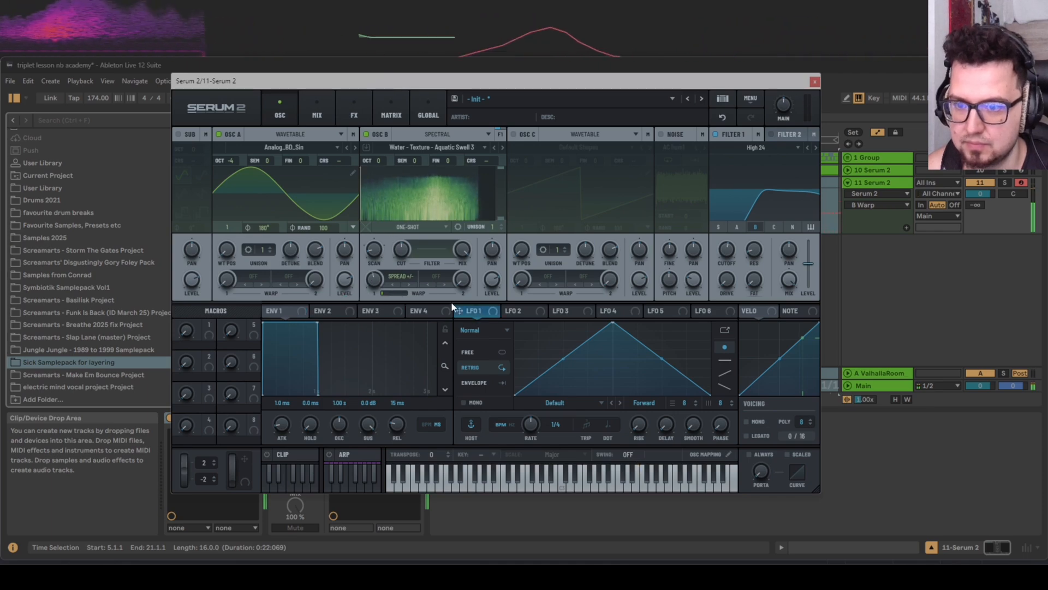
left_click_drag(458, 311, 377, 285)
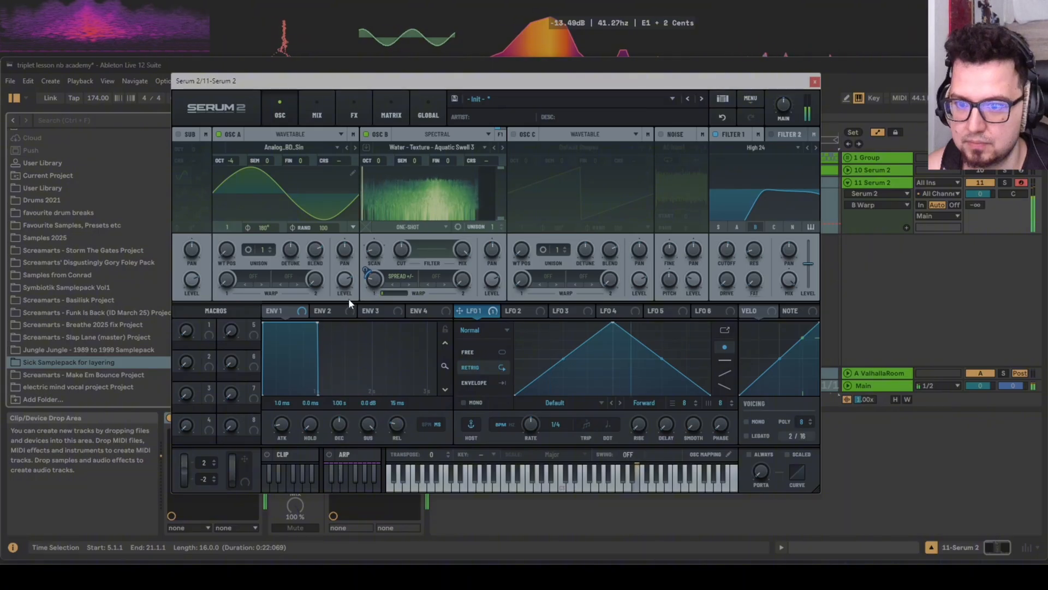
left_click(405, 231)
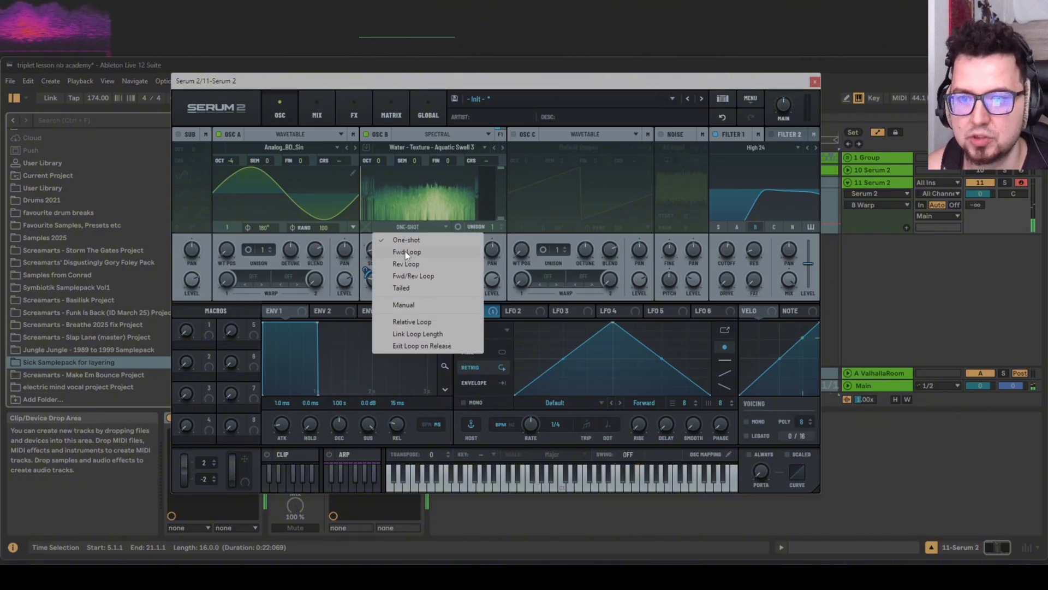
left_click(405, 252)
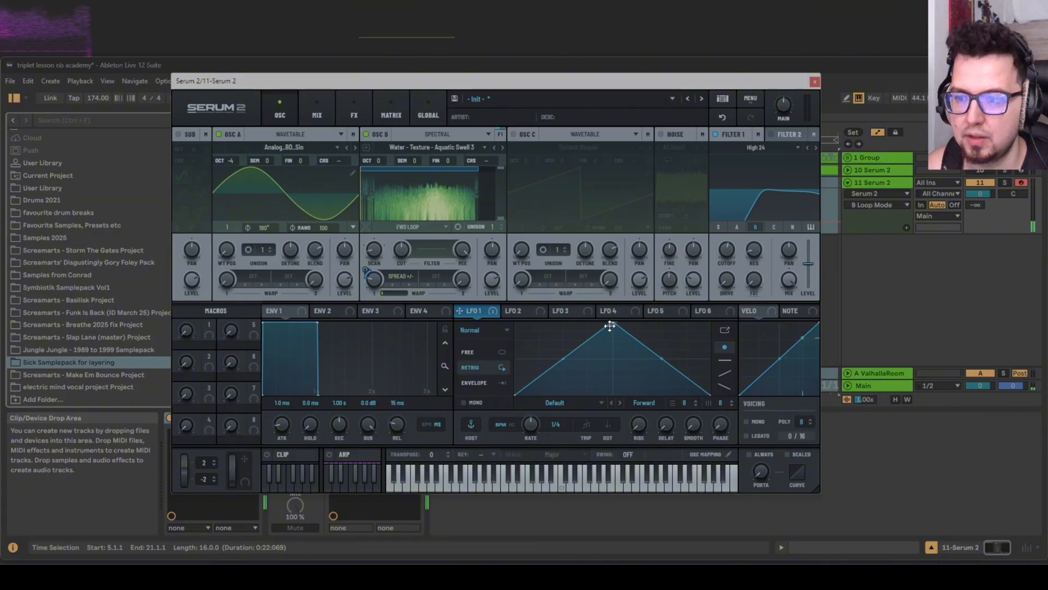
Reshape LFO 1 with an early peak and a concave decay, and set its rate to 1/8.
left_click_drag(610, 325, 539, 324)
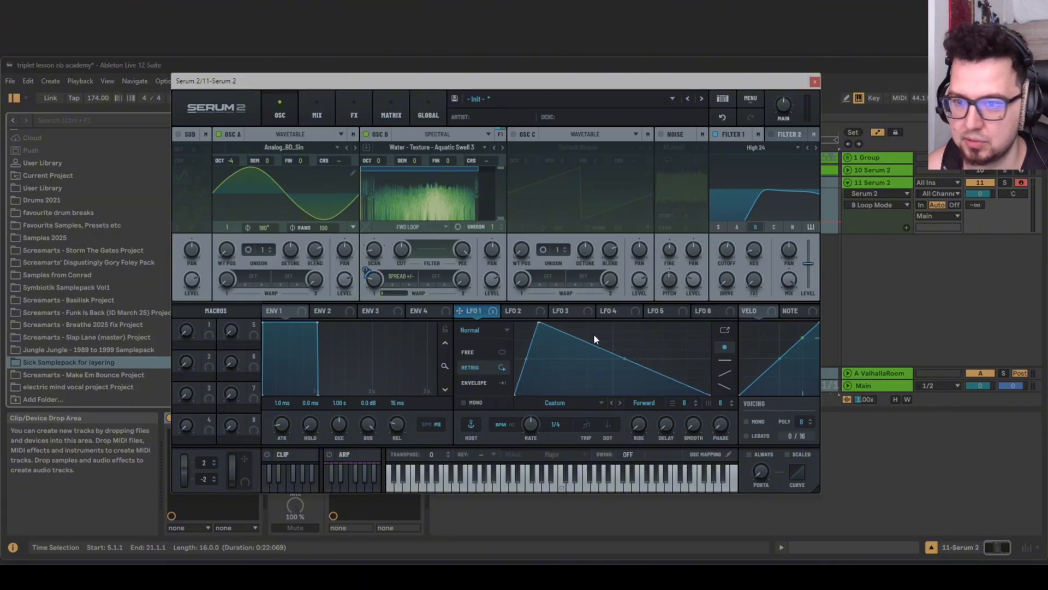
left_click_drag(626, 358, 629, 367)
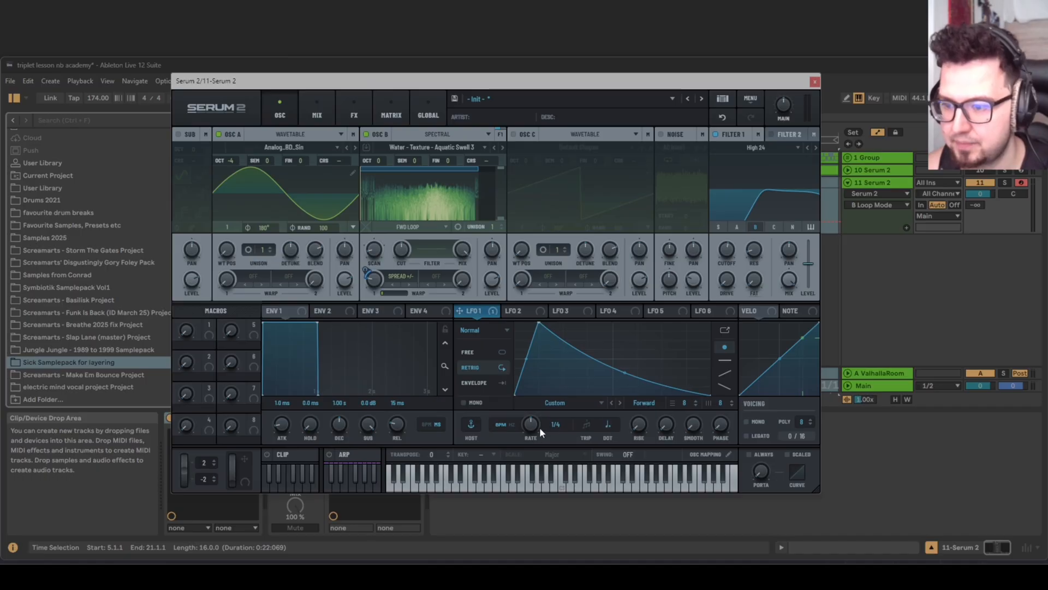
left_click_drag(540, 427, 539, 424)
key("d")
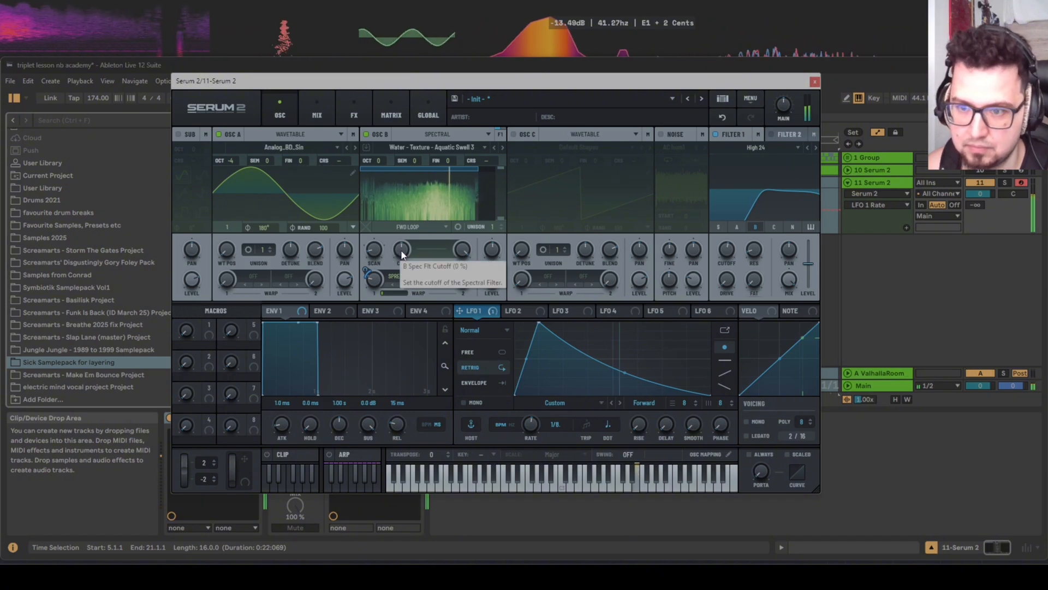
Set oscillator B's octave to -2 and switch its first warp to Harmonics, adjusting the LFO 1 modulation amount.
left_click_drag(376, 278, 376, 239)
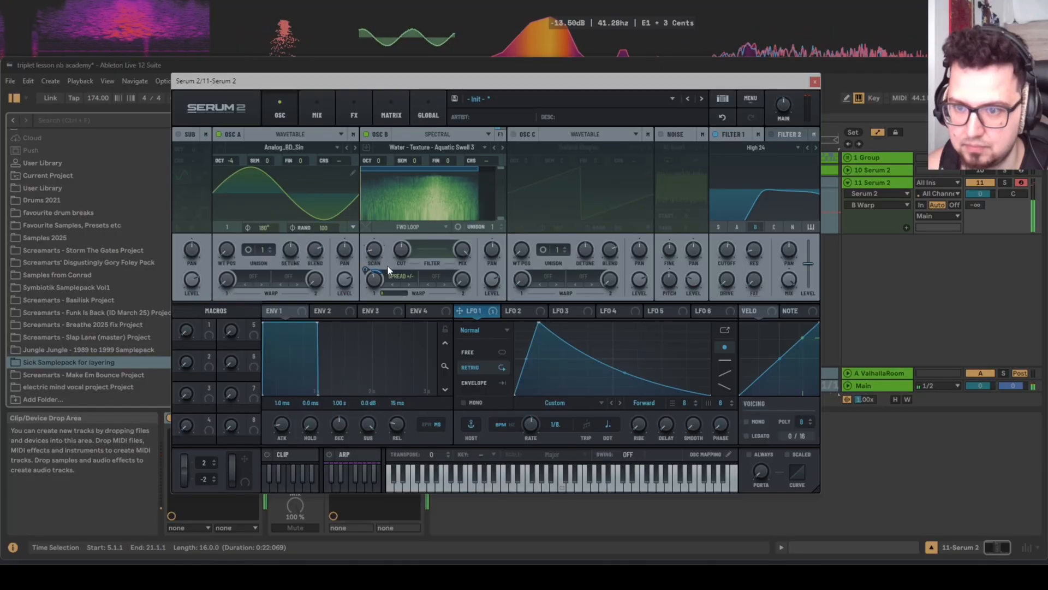
left_click_drag(381, 159, 381, 178)
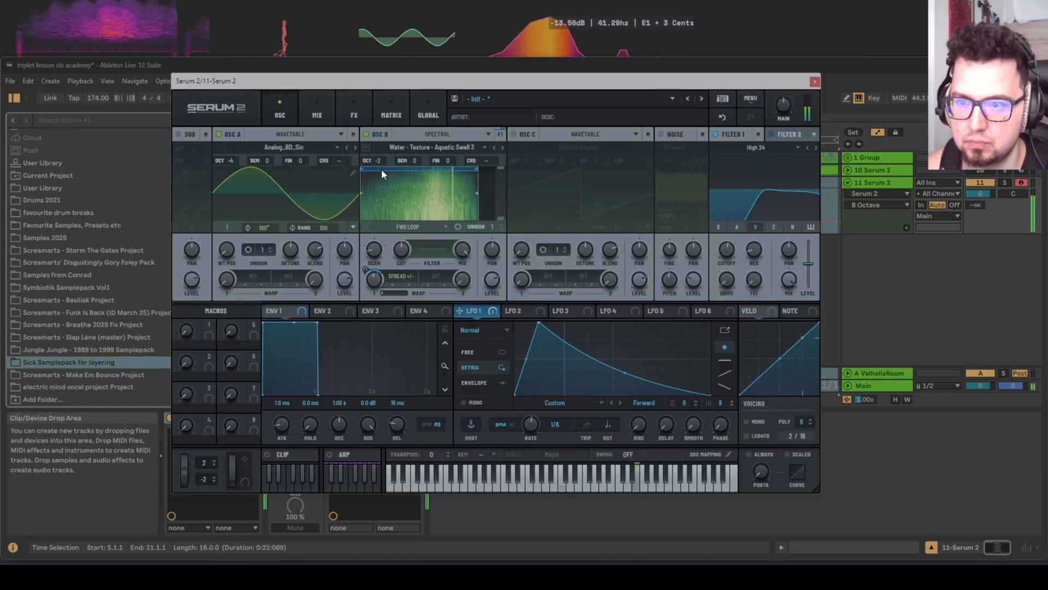
left_click(414, 282)
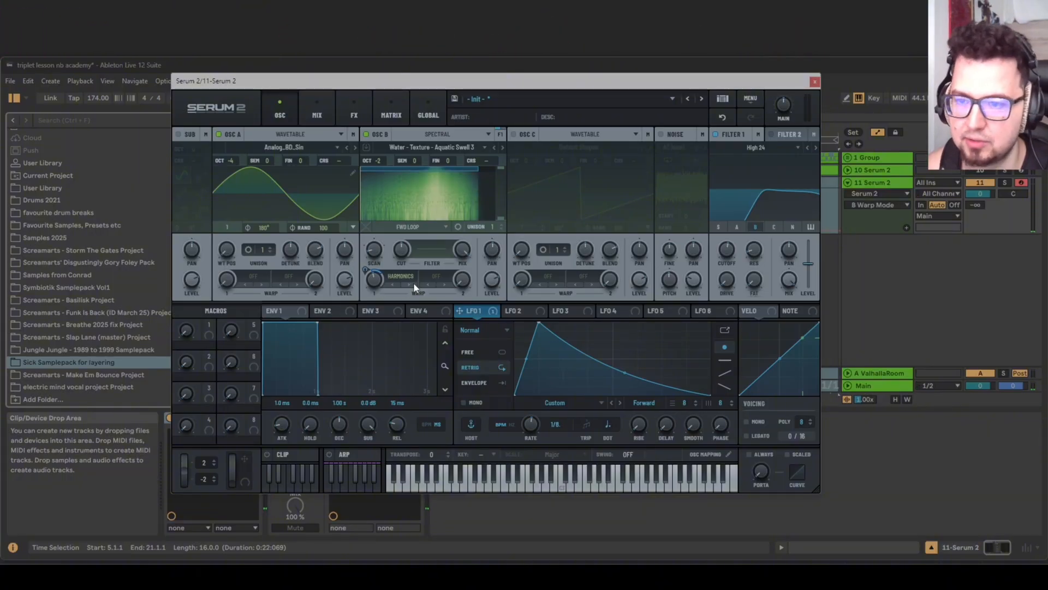
key("d")
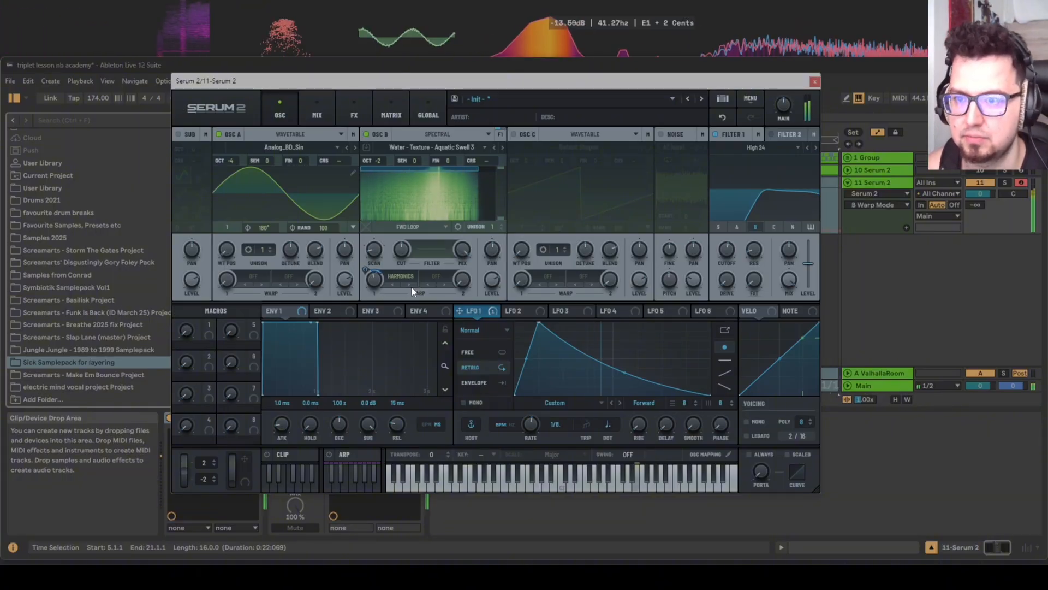
left_click_drag(374, 280, 370, 257)
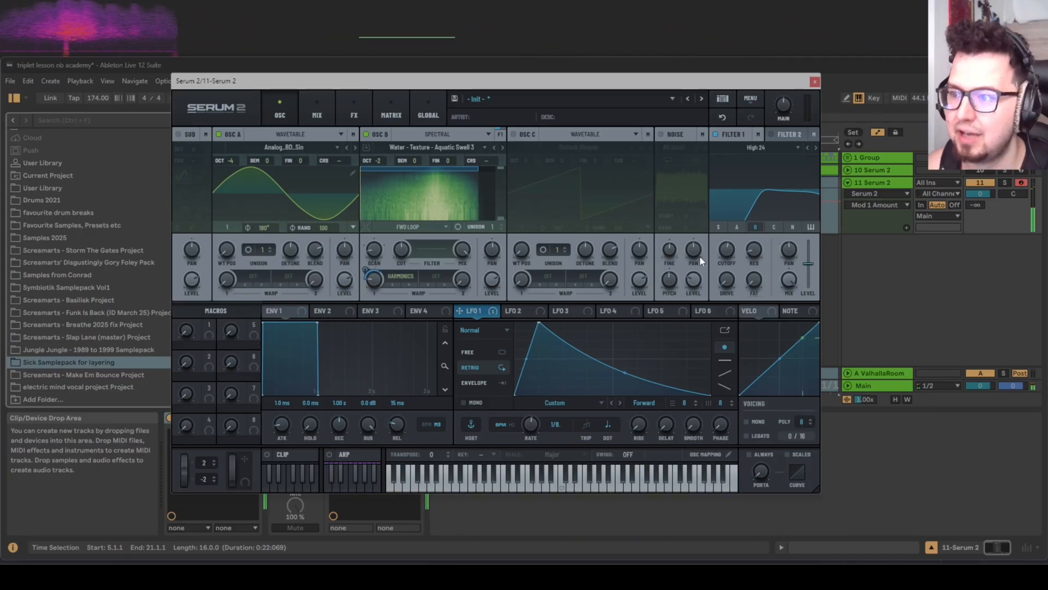
Readjust Filter 1's cutoff and play notes to audition the sound.
left_click(725, 253)
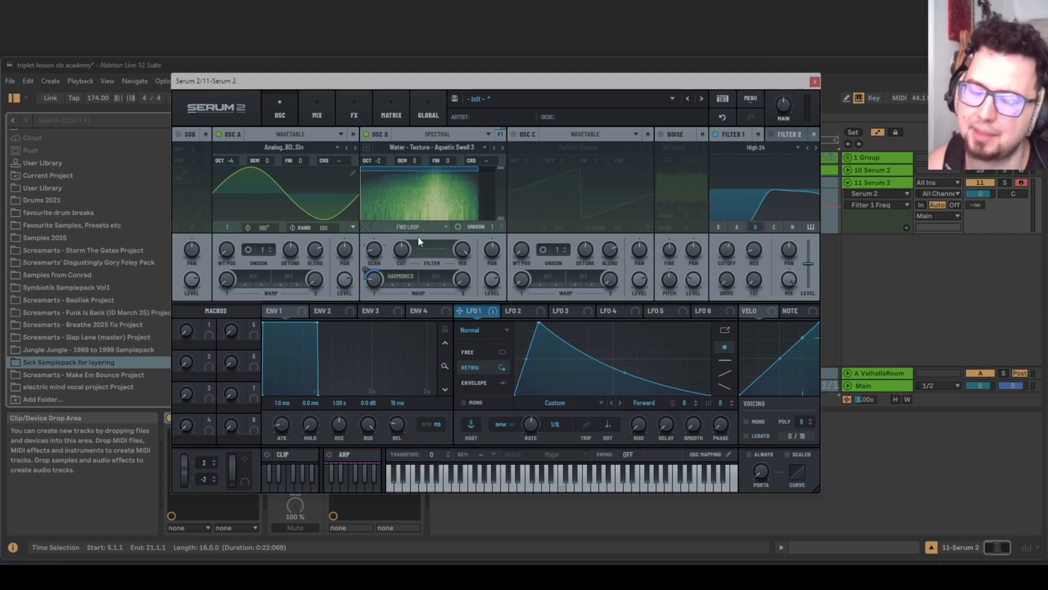
key("d")
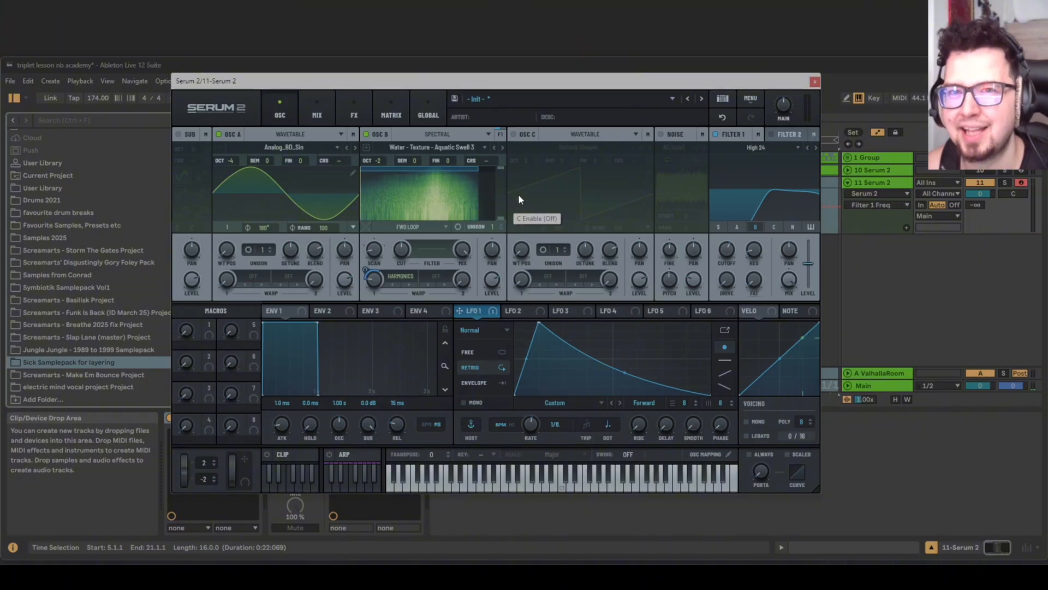
key("d")
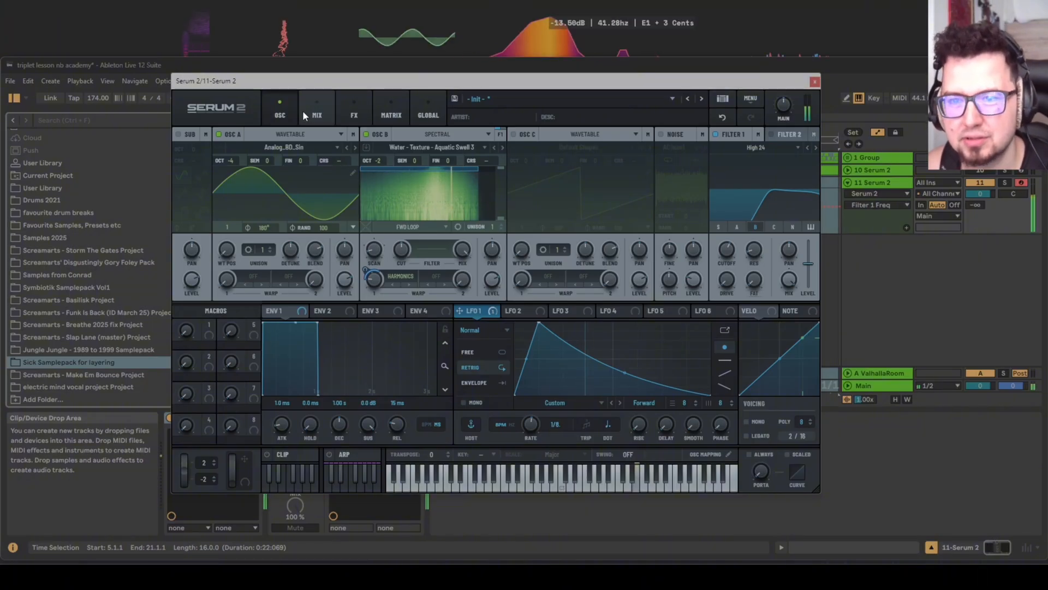
Add a Distortion effect to the Main chain, set to Diode 1 with about 17% drive.
left_click(312, 112)
left_click(355, 108)
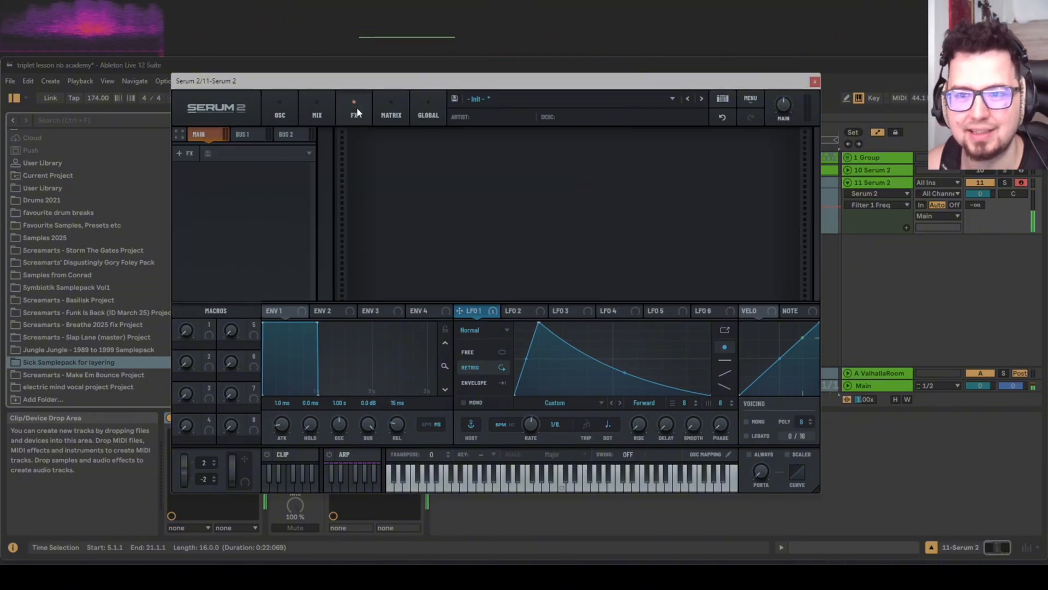
left_click(185, 154)
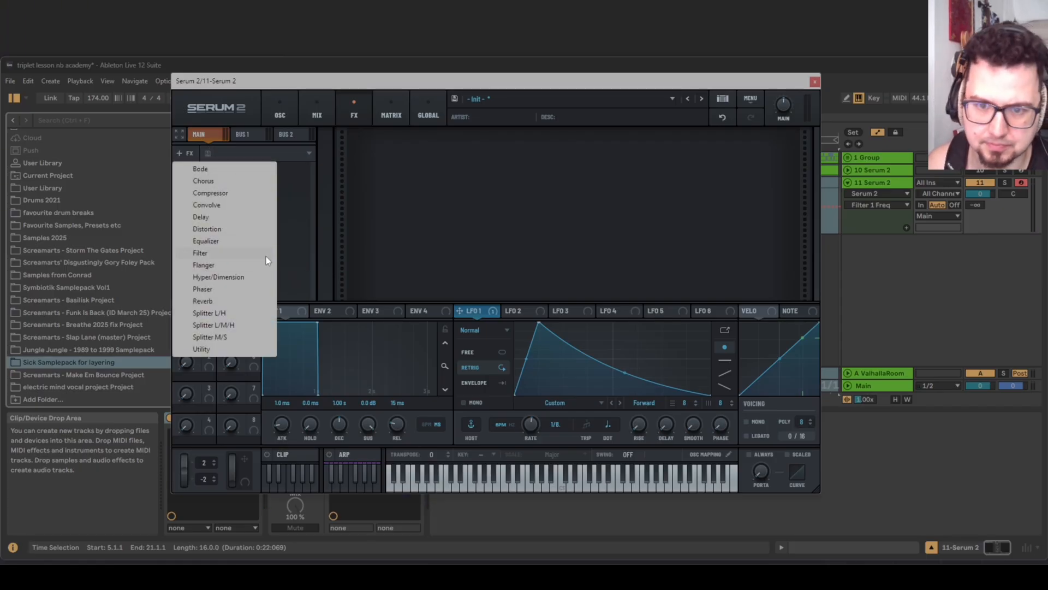
left_click(250, 229)
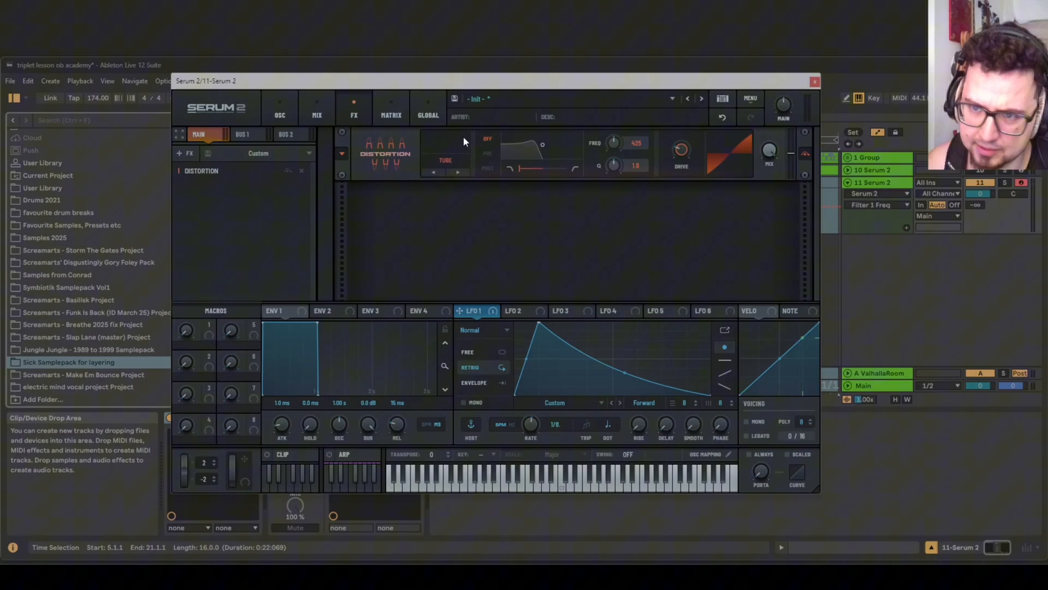
left_click(457, 173)
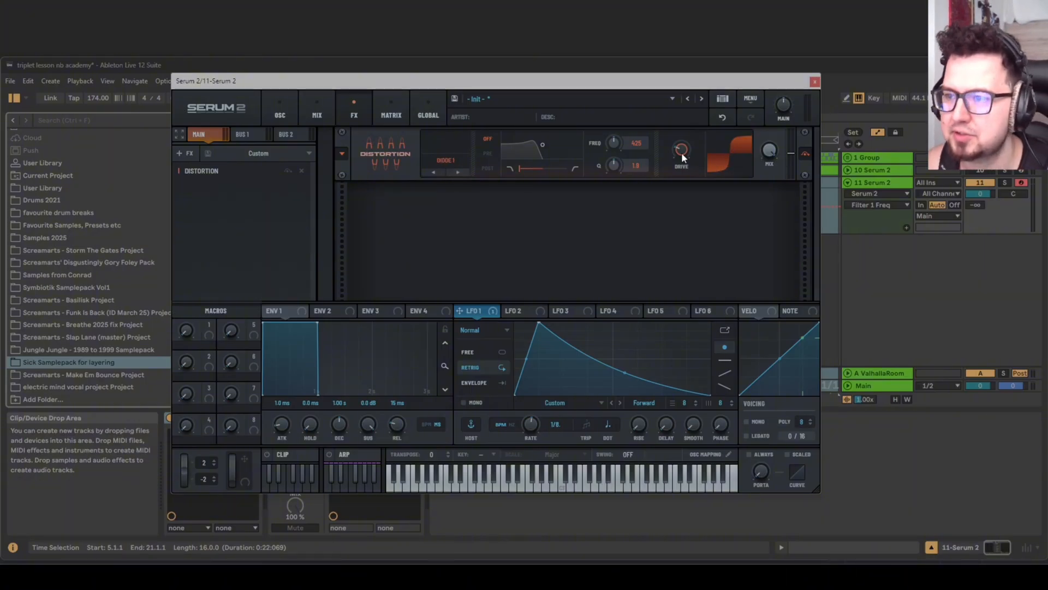
left_click_drag(682, 154, 683, 161)
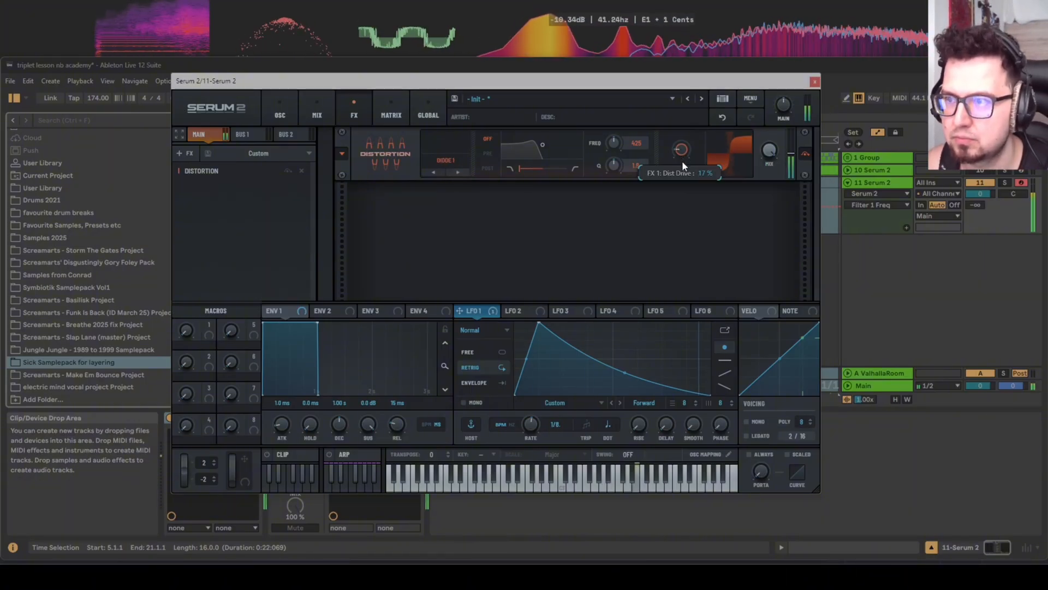
Lower oscillator B's level and fine-tune Filter 1's cutoff to balance the distorted layers.
left_click(280, 112)
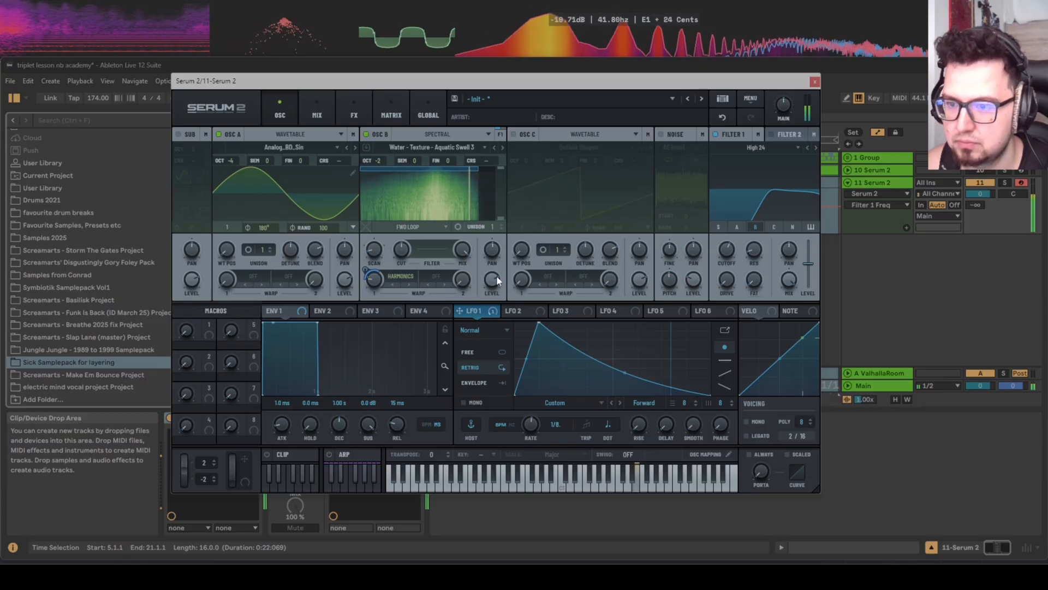
left_click_drag(496, 283, 497, 296)
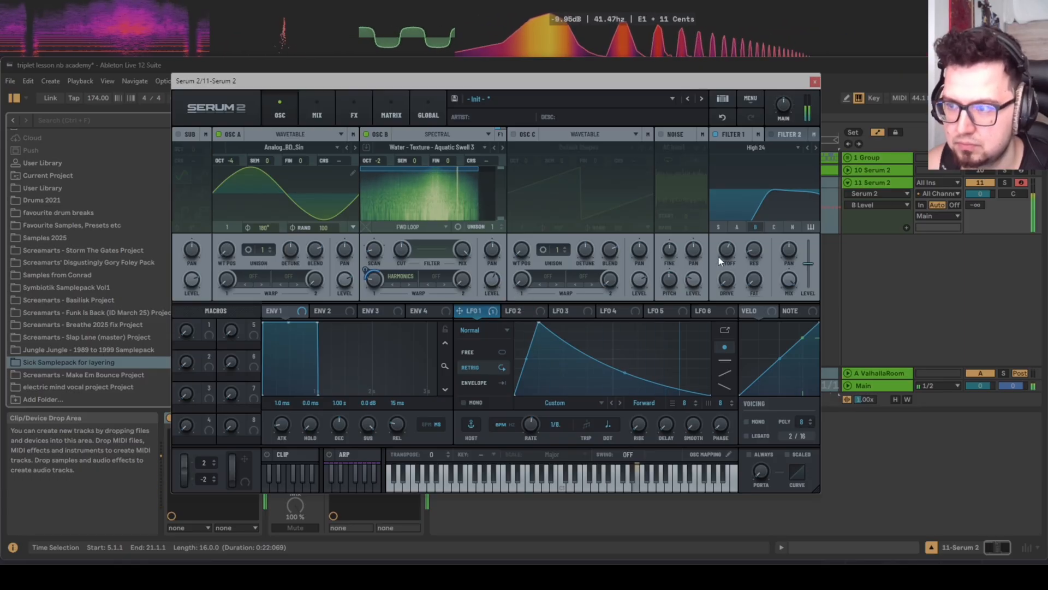
left_click_drag(726, 251, 732, 261)
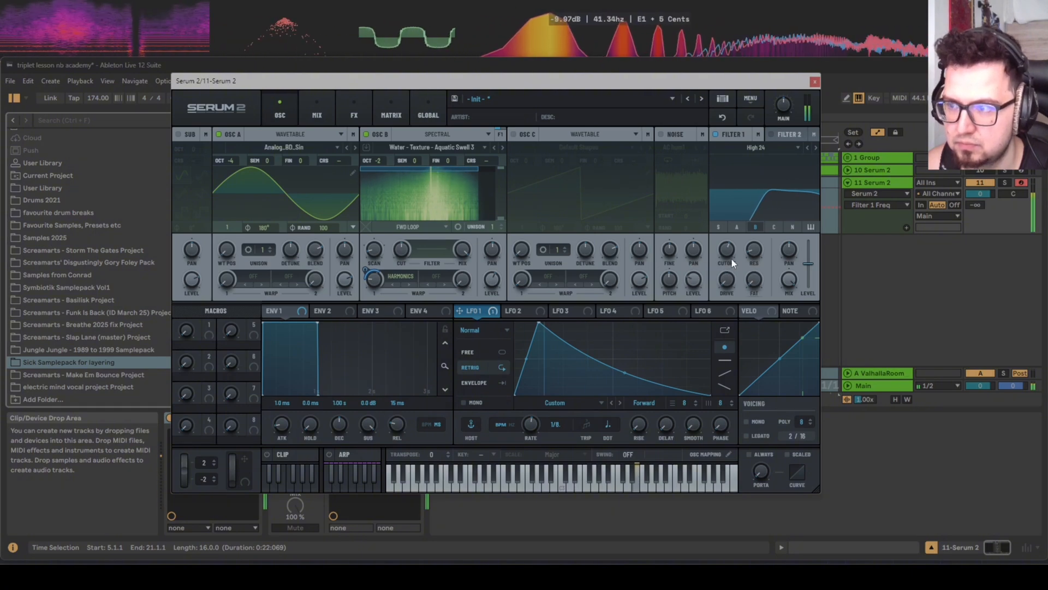
left_click(318, 111)
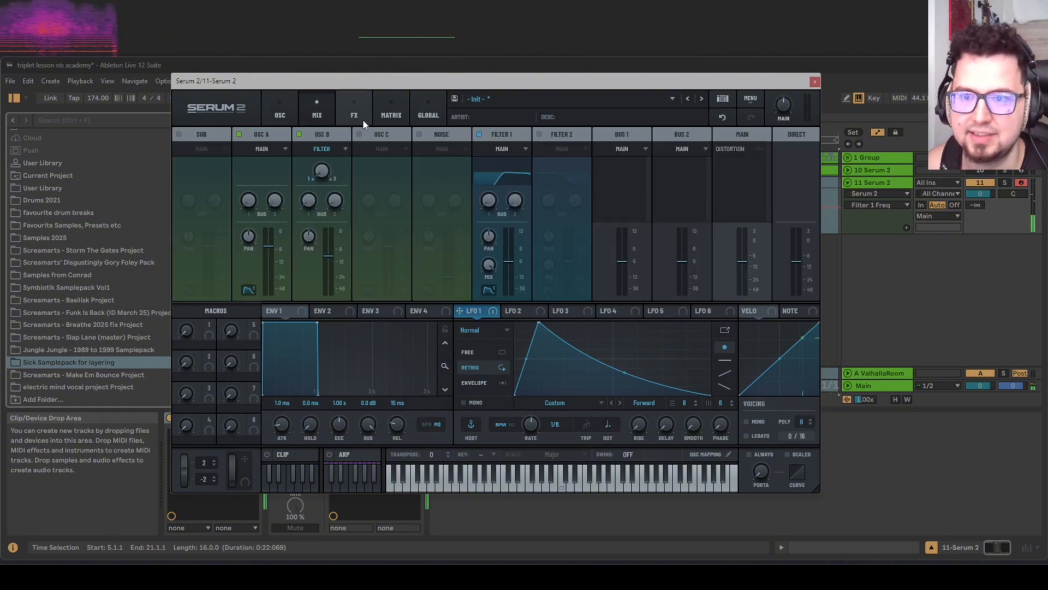
left_click(354, 112)
left_click(186, 153)
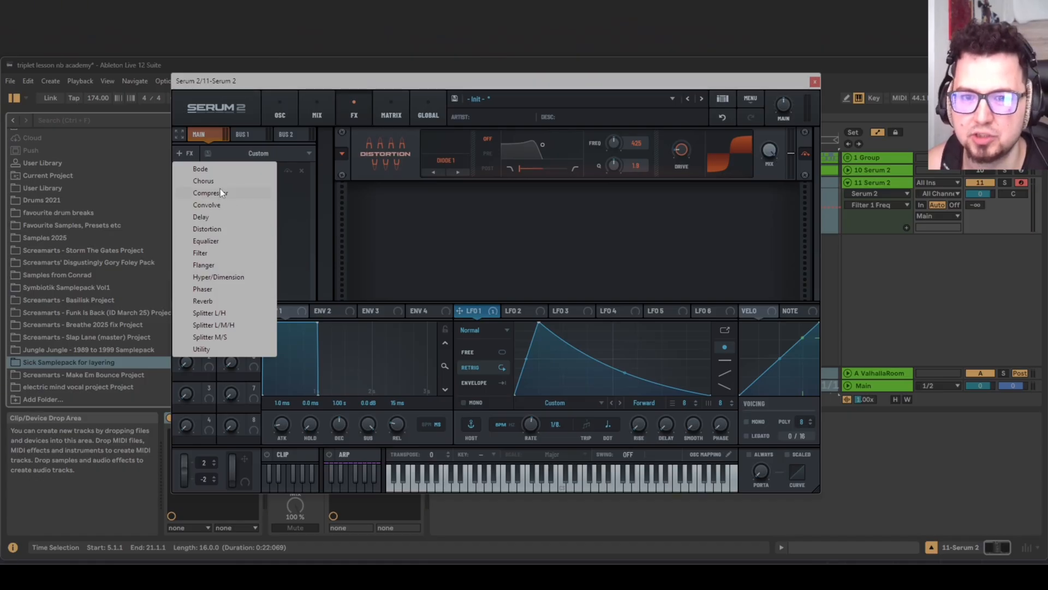
left_click(221, 241)
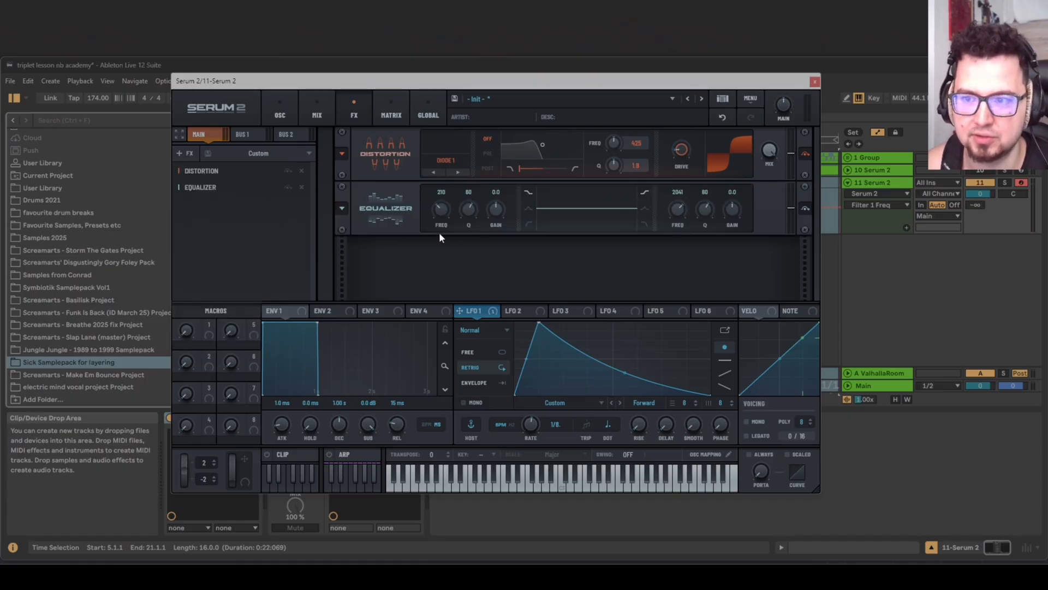
left_click(302, 188)
Add an MG Low 6 Filter effect after the Distortion with its cutoff modulated by LFO 1, and adjust the main volume.
left_click(185, 153)
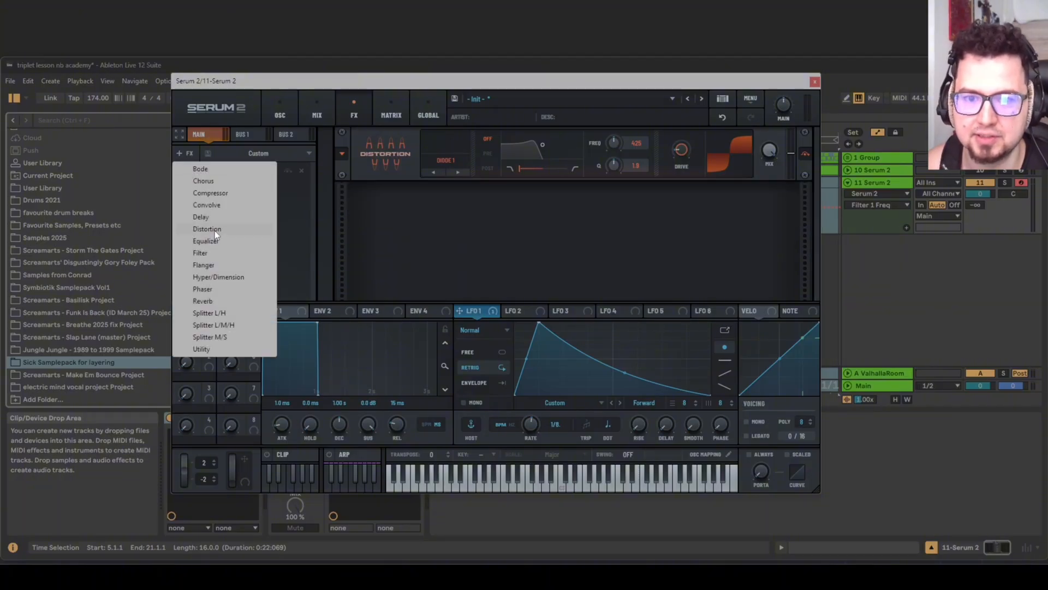
left_click(207, 253)
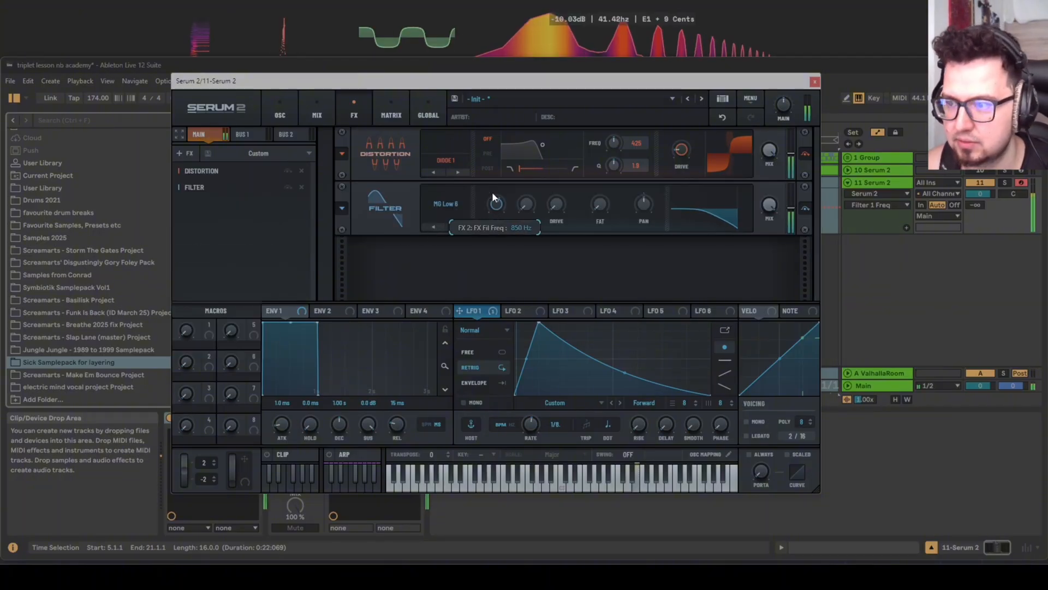
left_click_drag(459, 311, 495, 191)
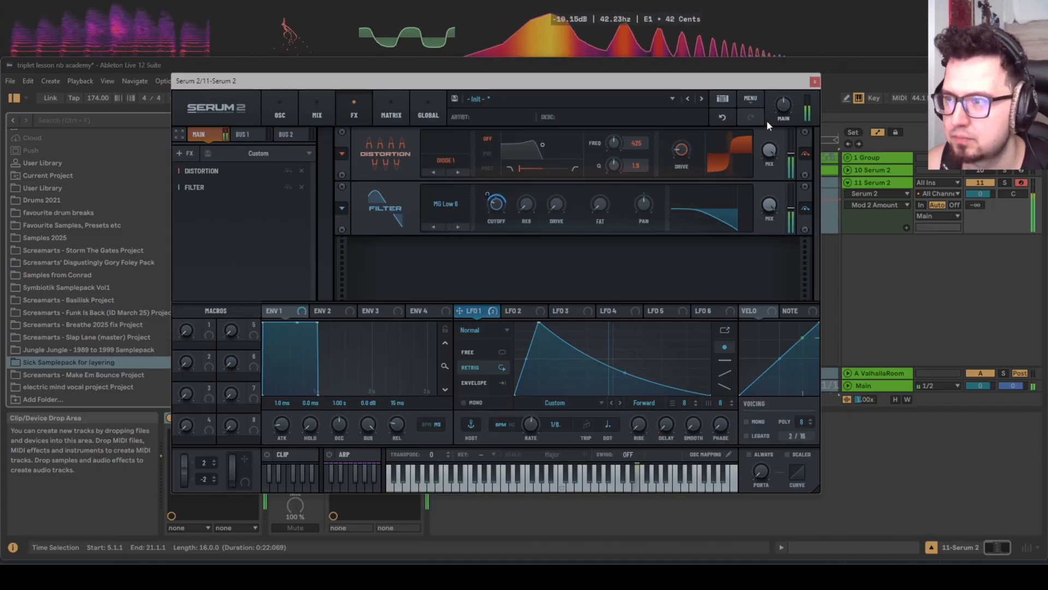
left_click(777, 97)
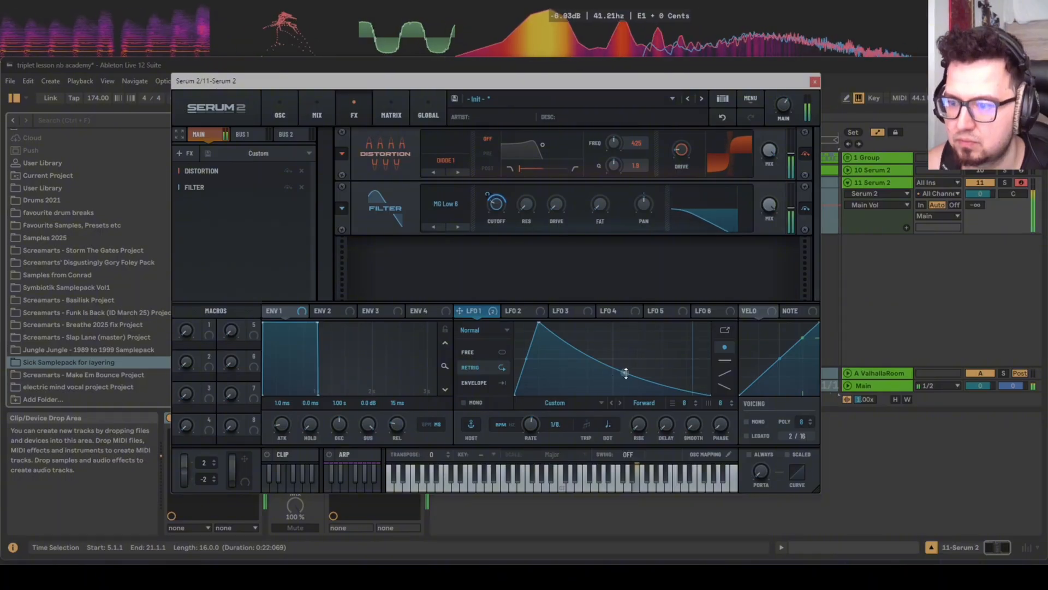
Steepen LFO 1's decay curve, adjust the effect filter's cutoff, and shift the LFO peak to about a quarter of the cycle.
left_click_drag(625, 372, 621, 376)
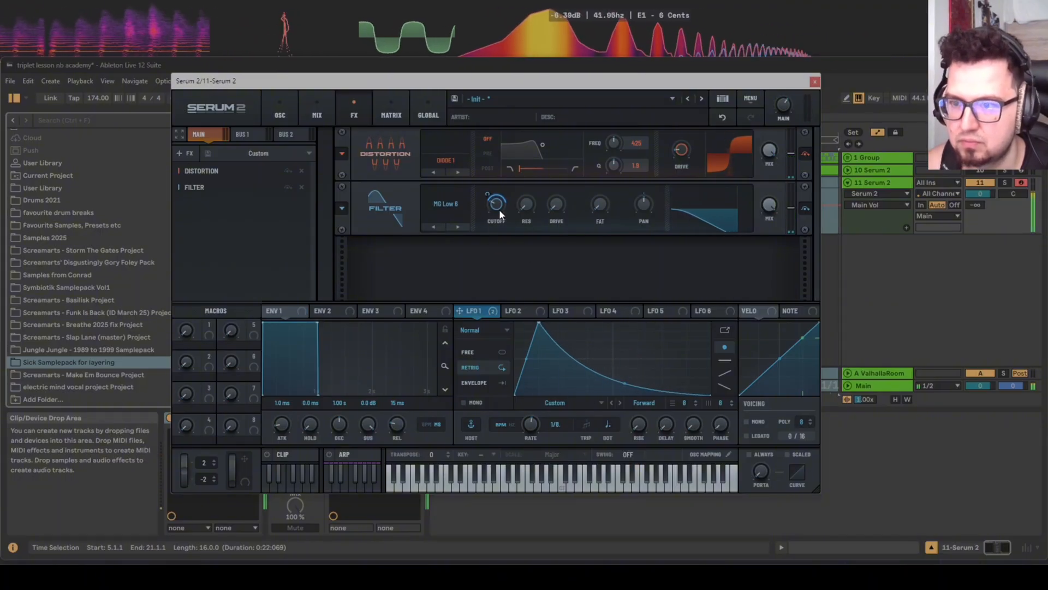
left_click_drag(498, 212, 501, 199)
left_click_drag(540, 323, 568, 311)
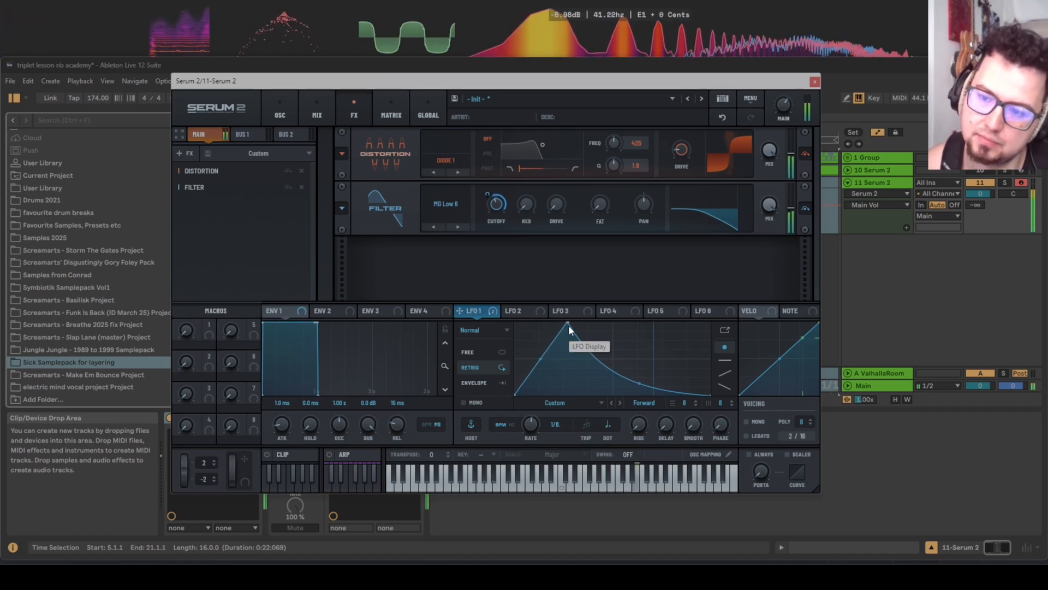
Adjust oscillator B's Harmonics warp amount and move its loop end earlier to shorten the spectral loop.
left_click(317, 112)
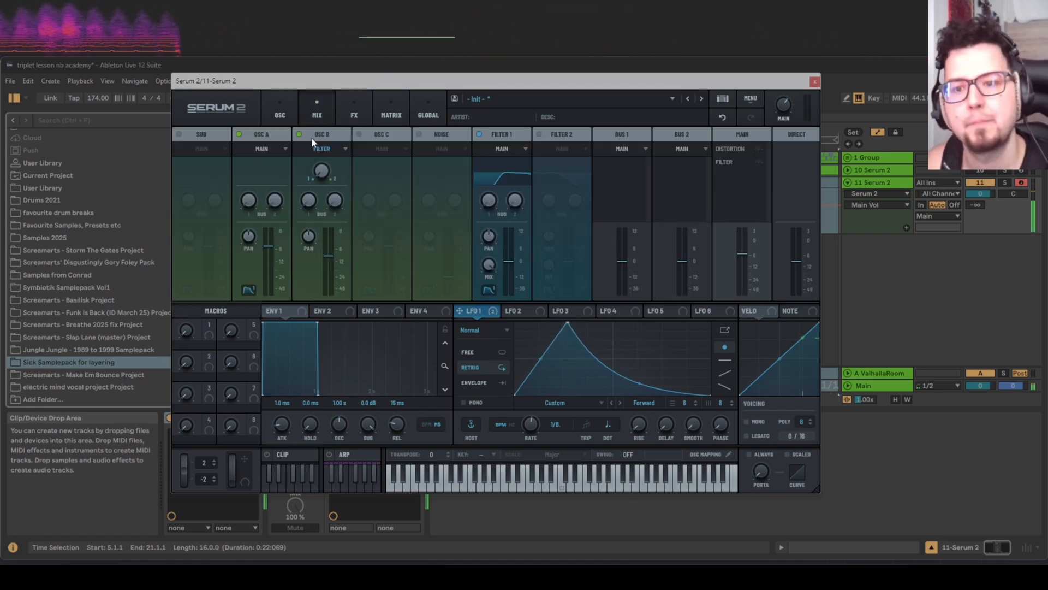
left_click(279, 112)
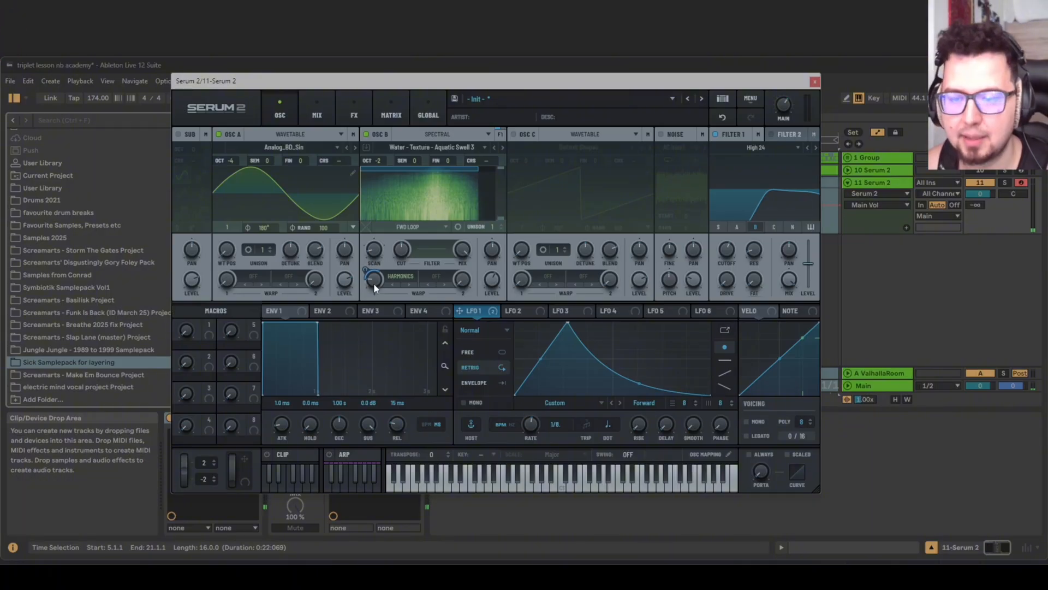
mouse_move(374, 284)
left_mouse_down()
mouse_move(380, 255)
mouse_move(376, 281)
left_mouse_up()
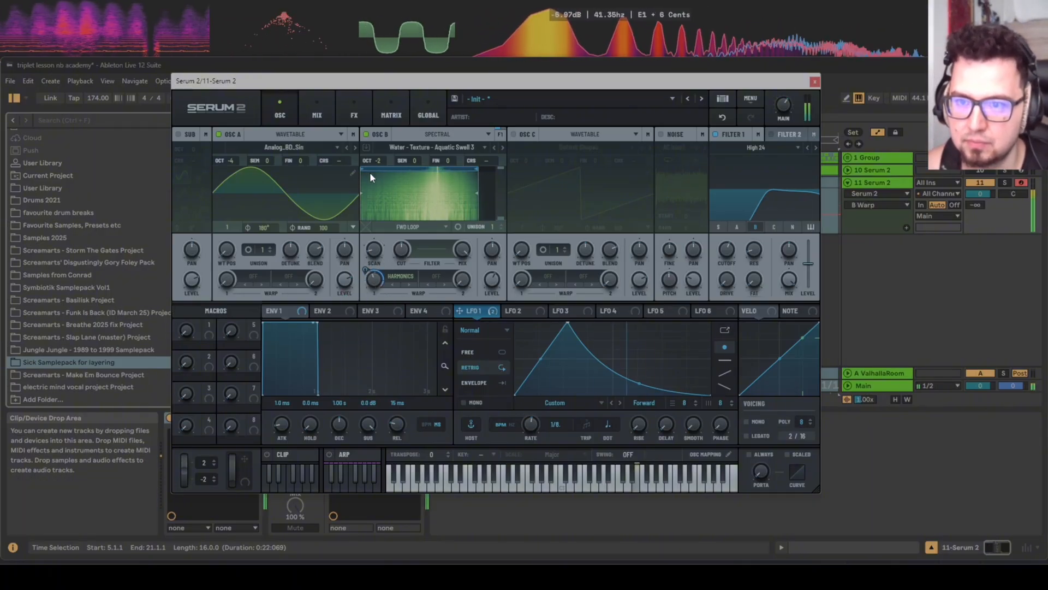
left_click_drag(477, 171, 451, 173)
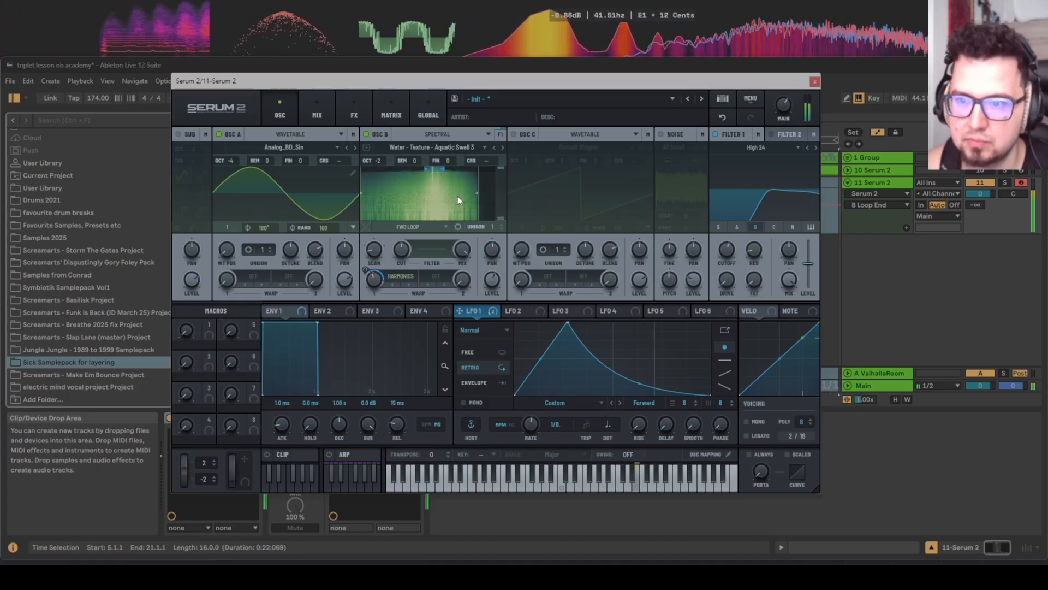
Try the Rev Loop mode on oscillator B and vary its scan rate.
left_click(428, 226)
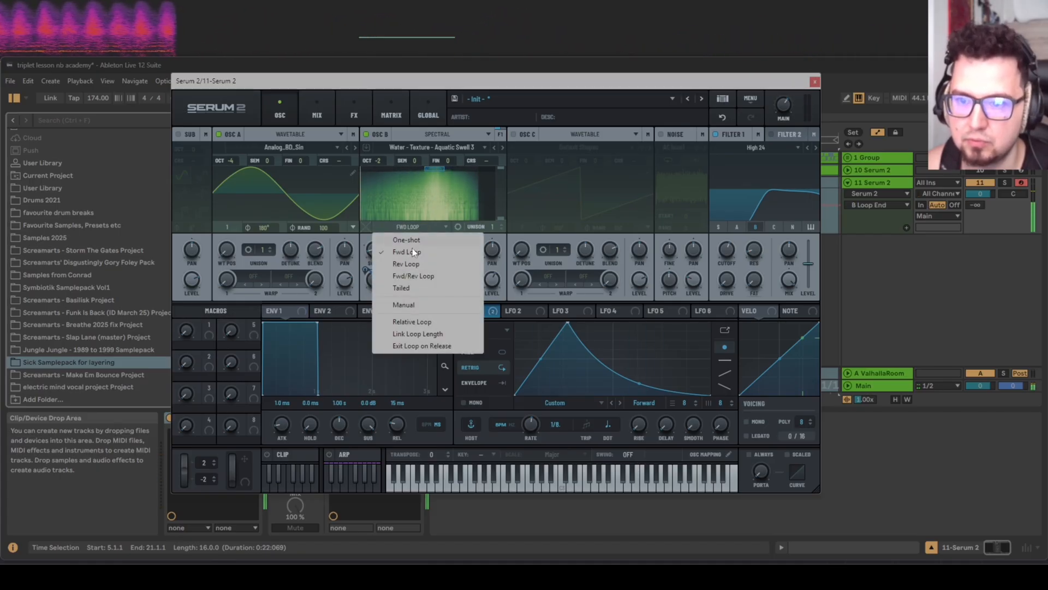
left_click(411, 265)
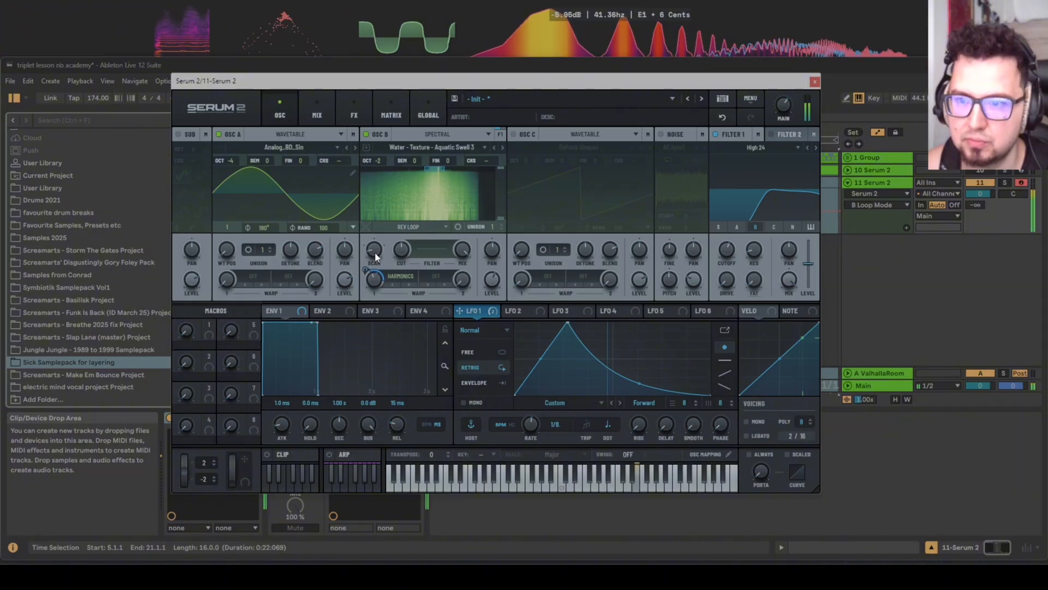
left_click_drag(375, 254, 383, 240)
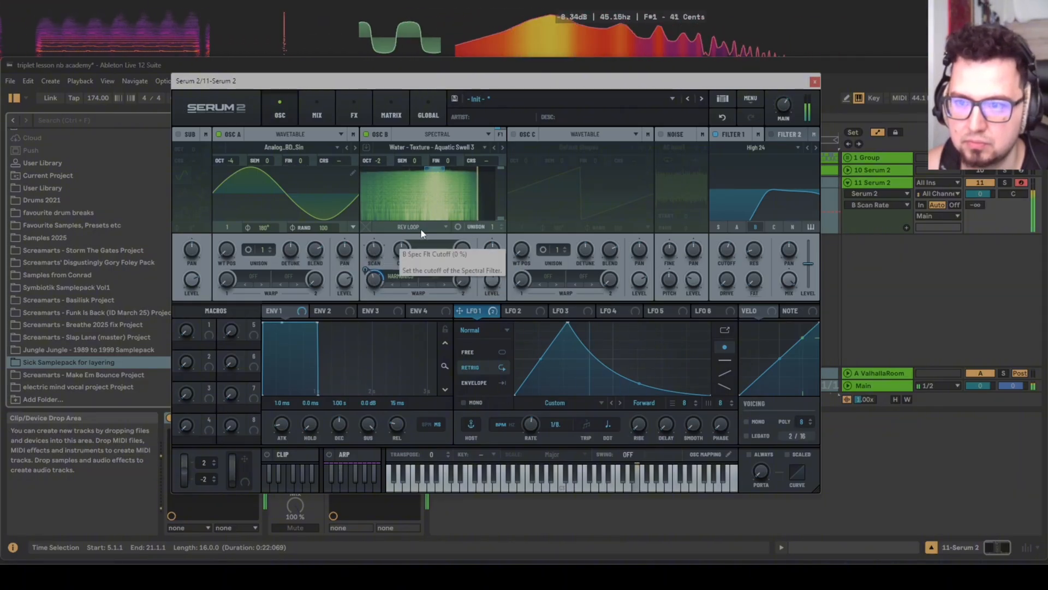
left_click_drag(375, 251, 381, 231)
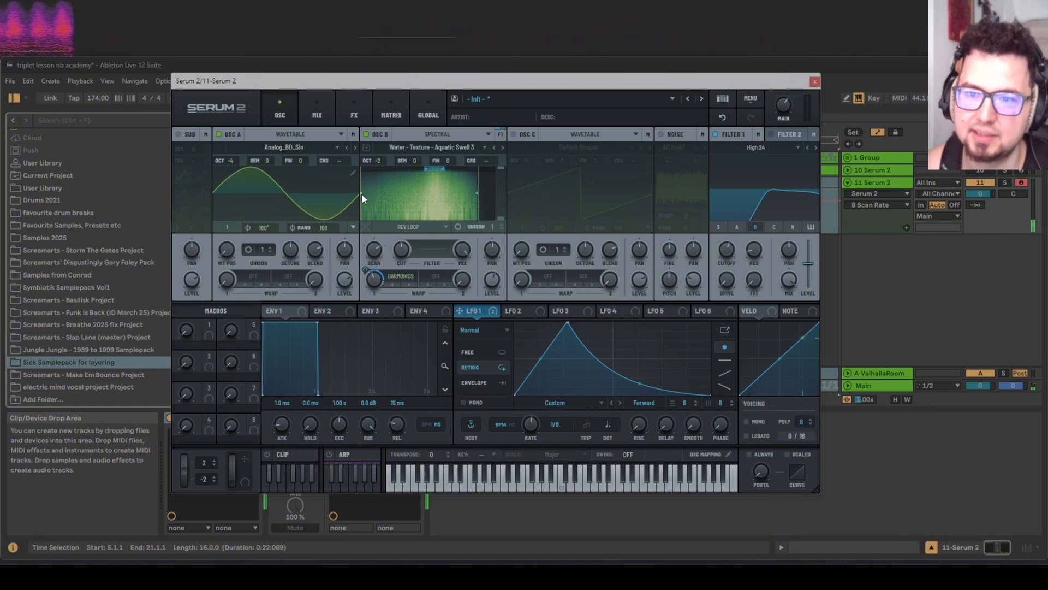
Trim oscillator B's sample start and end around the bright middle section, and set the loop mode to Fwd Loop.
mouse_move(362, 193)
left_mouse_down()
mouse_move(447, 160)
mouse_move(433, 177)
mouse_move(474, 190)
mouse_move(440, 189)
left_mouse_up()
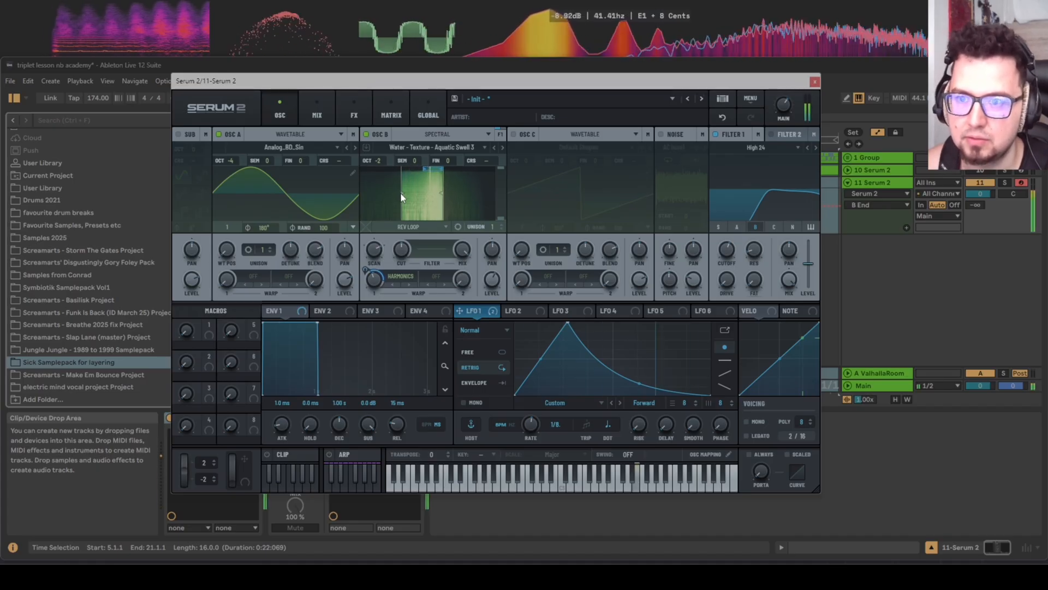
left_click_drag(401, 194, 399, 191)
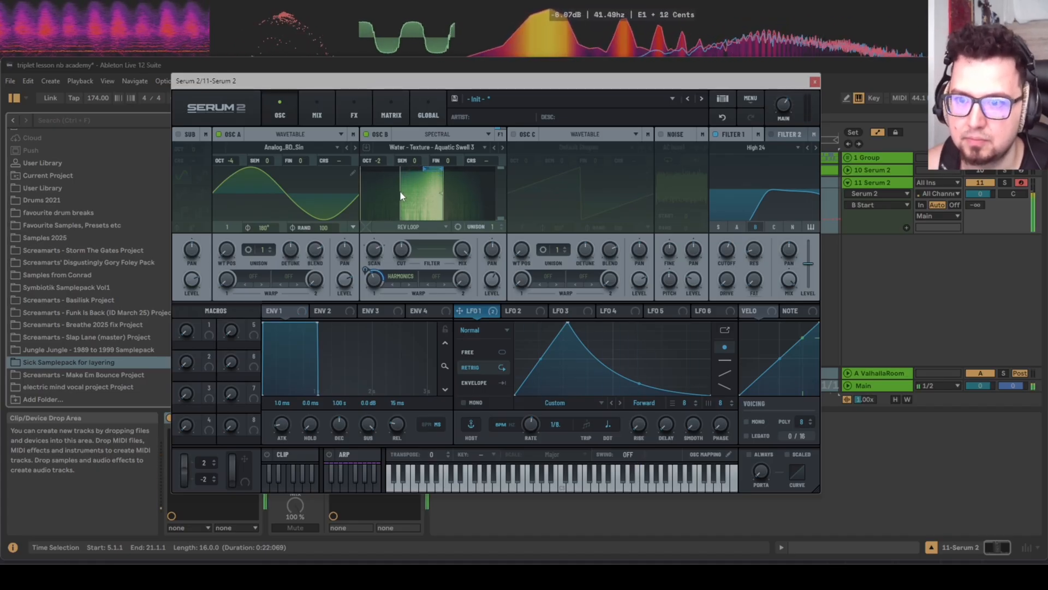
left_click(427, 168)
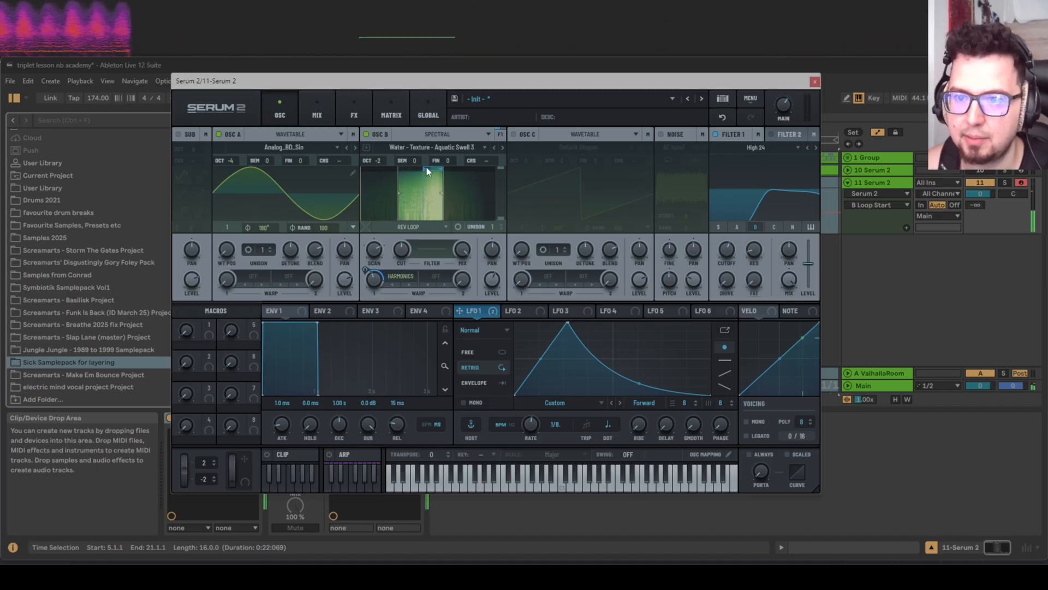
left_click(410, 227)
left_click(411, 251)
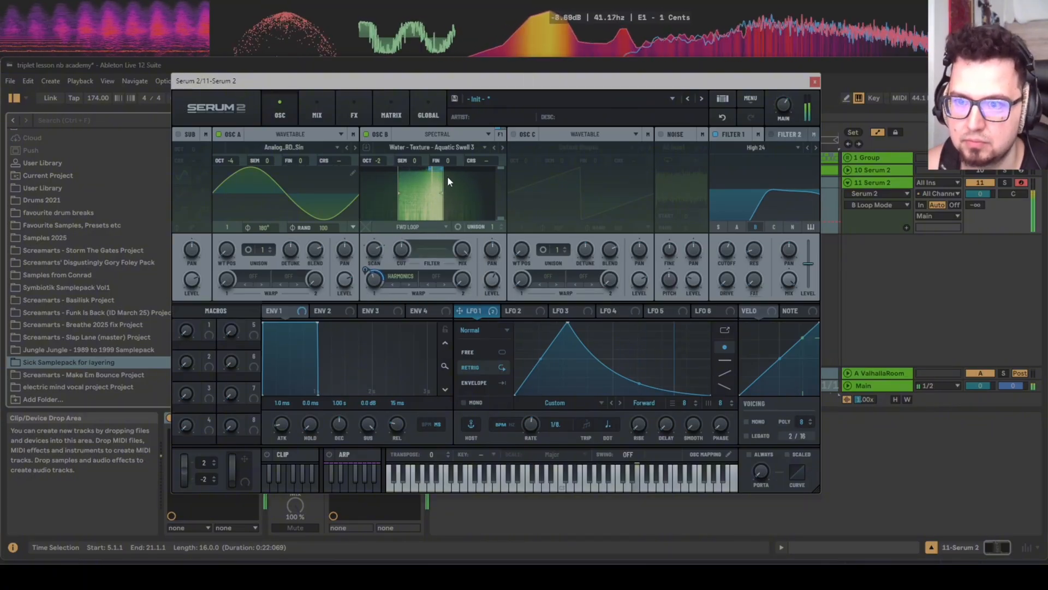
Reposition oscillator B's loop start and end to leave a short loop inside the bright section.
left_click(430, 169)
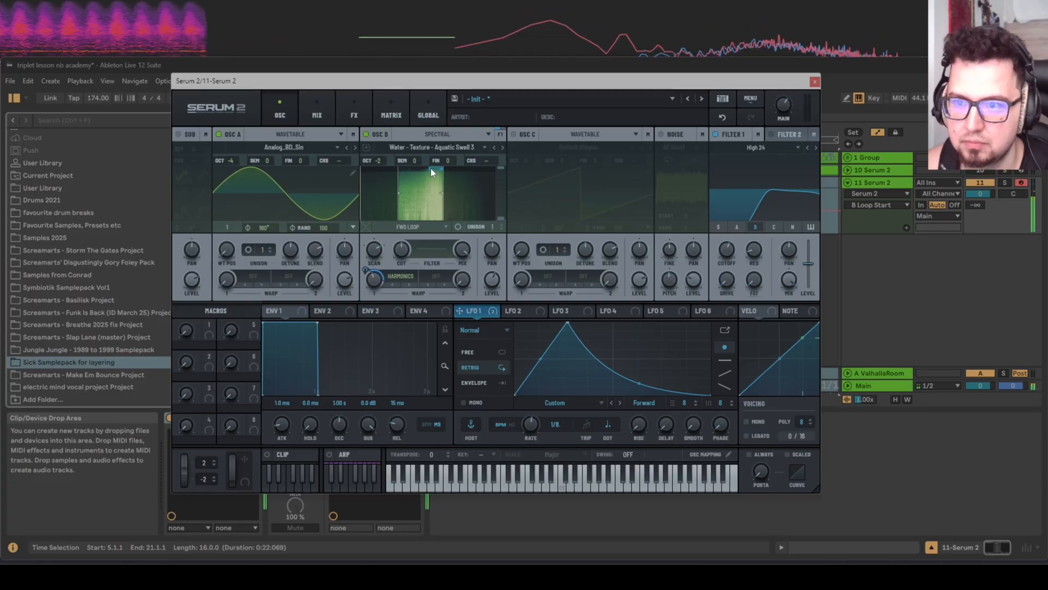
left_click_drag(441, 168, 432, 169)
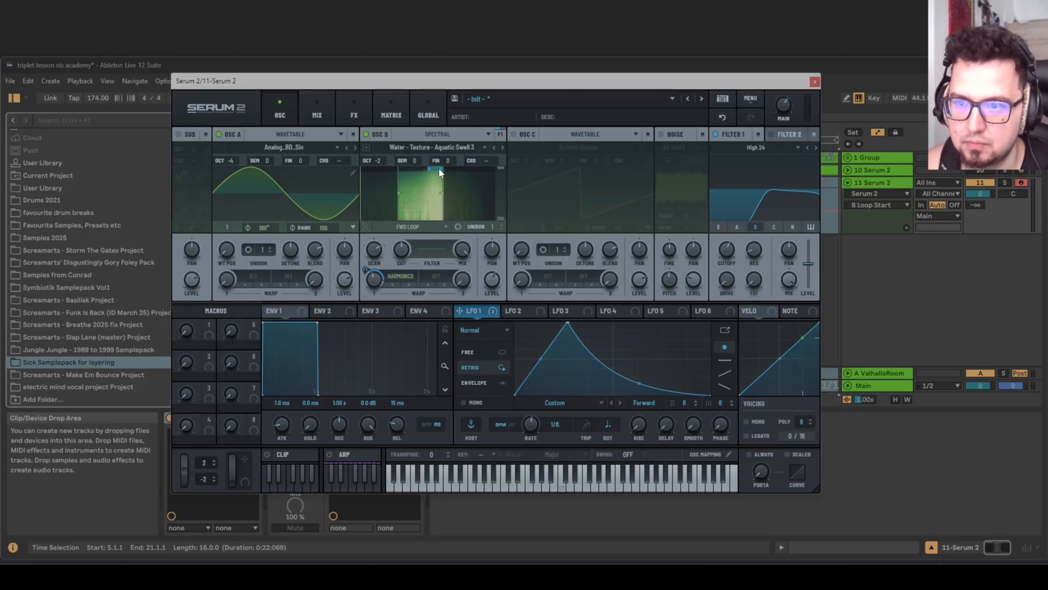
left_click_drag(437, 169, 441, 168)
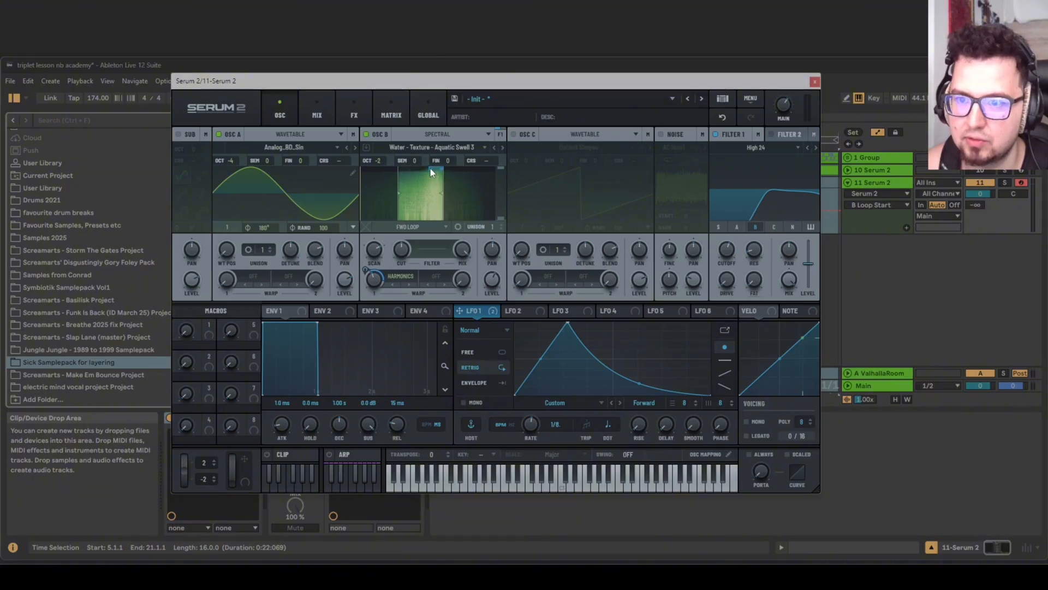
left_click_drag(430, 168, 438, 168)
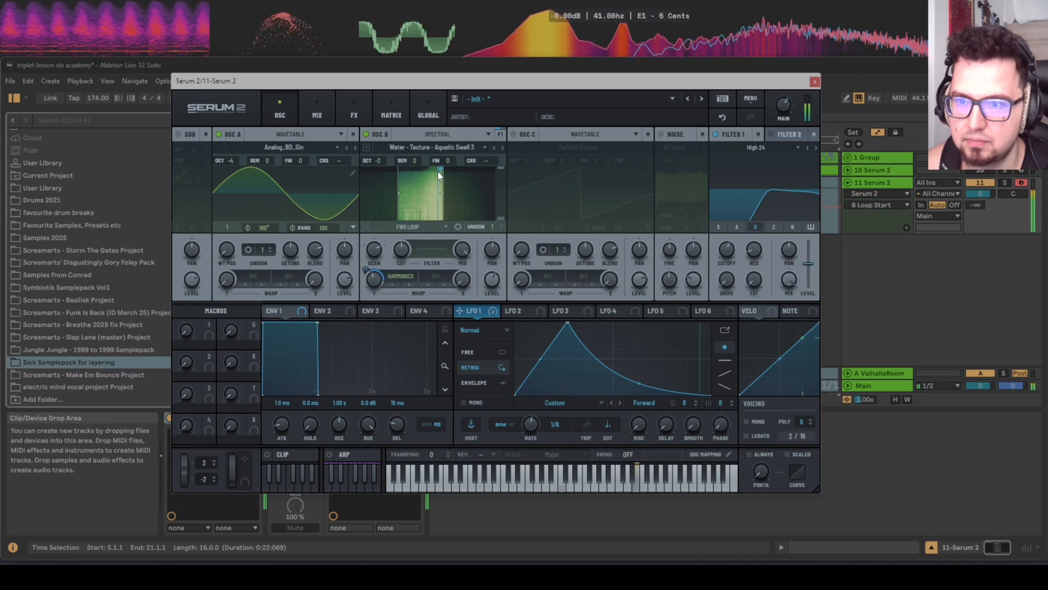
left_click_drag(440, 169, 425, 170)
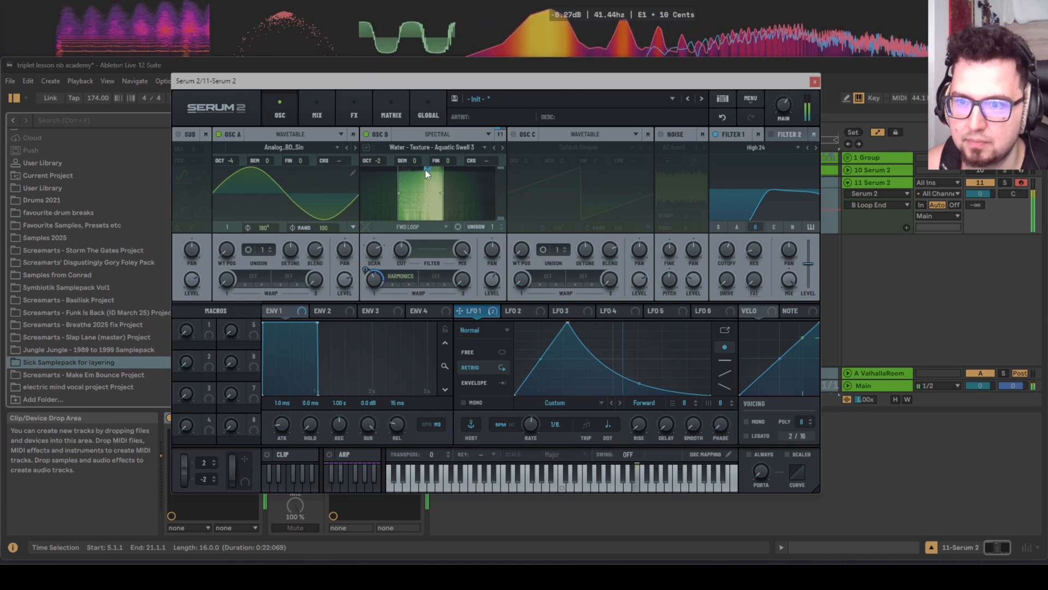
Raise oscillator B's Harmonics warp amount and assign LFO 1 to oscillator B's level.
left_click_drag(373, 280, 378, 258)
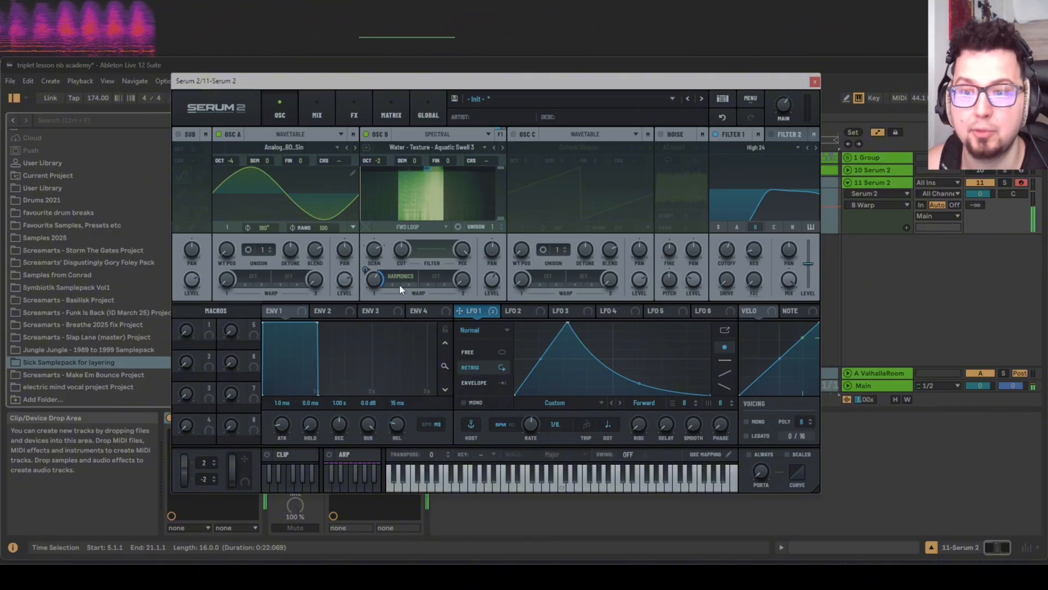
left_click_drag(377, 279, 381, 253)
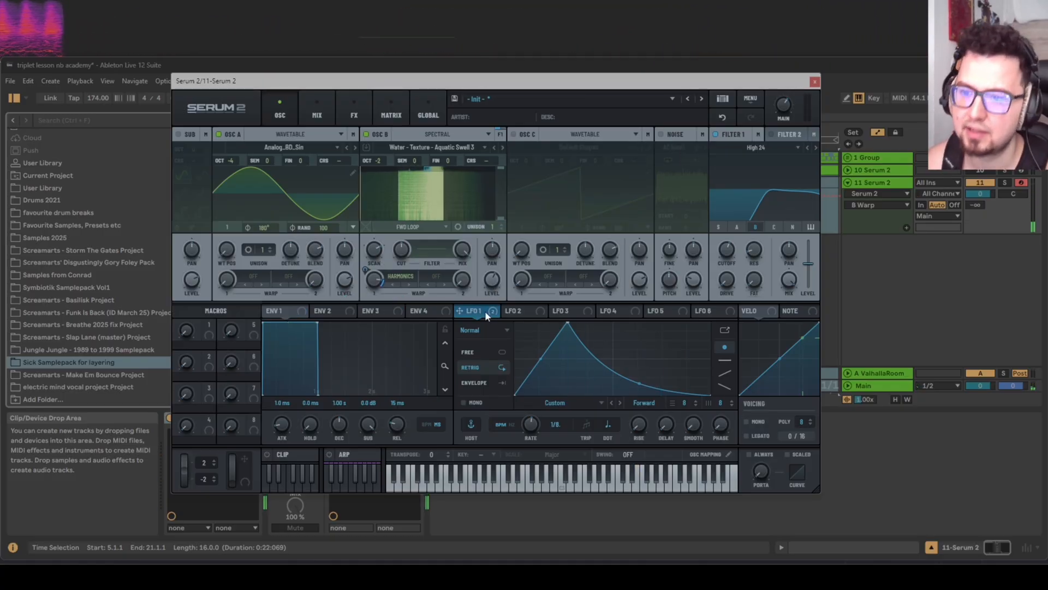
left_click_drag(485, 311, 492, 280)
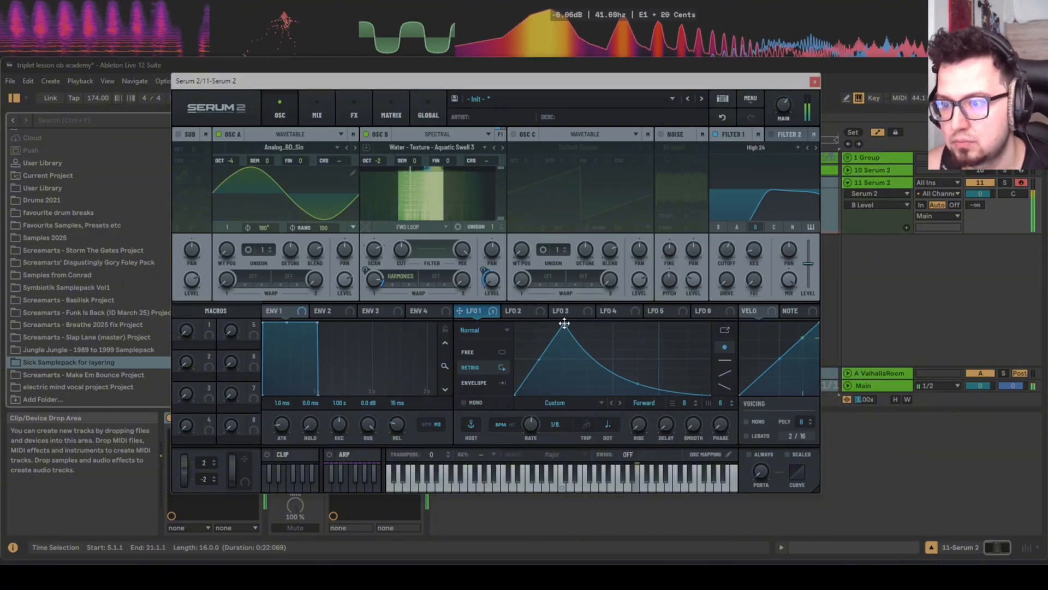
Move LFO 1's peak earlier with a longer decay curve, and adjust its modulation depth on oscillator B's level.
left_click_drag(564, 323, 540, 323)
left_click_drag(612, 369, 628, 382)
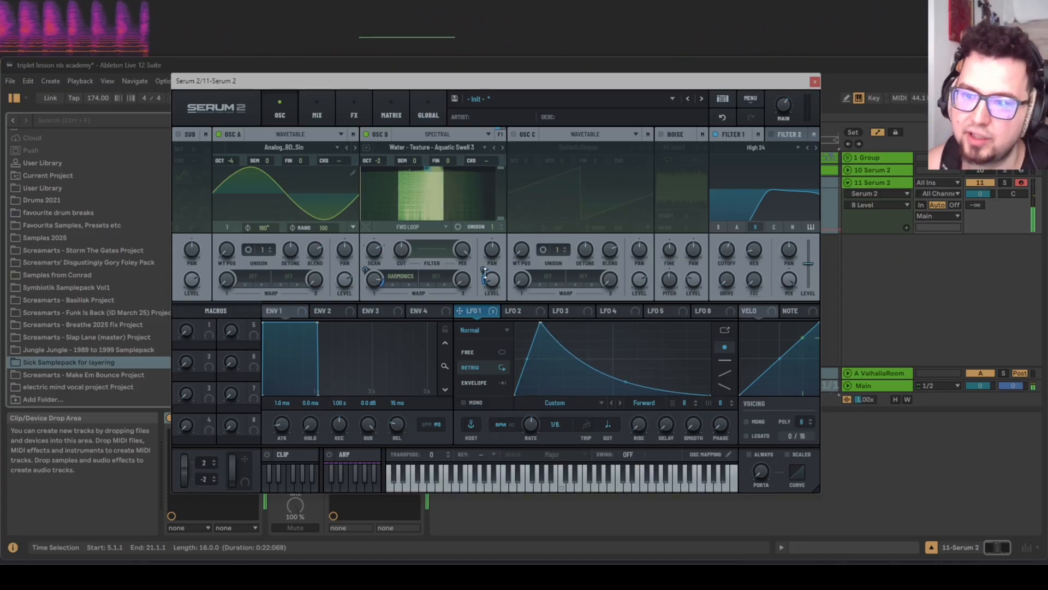
left_click_drag(484, 272, 484, 265)
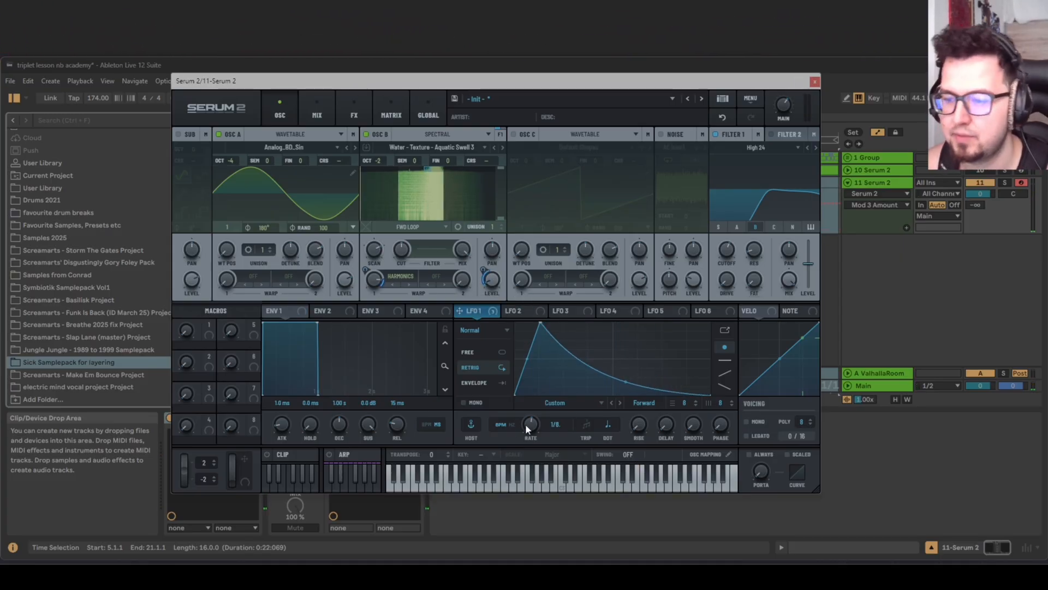
Set LFO 1's rate to 1/16, soften its decay curve, and adjust oscillator B's level to about 31%.
left_click_drag(532, 426, 533, 425)
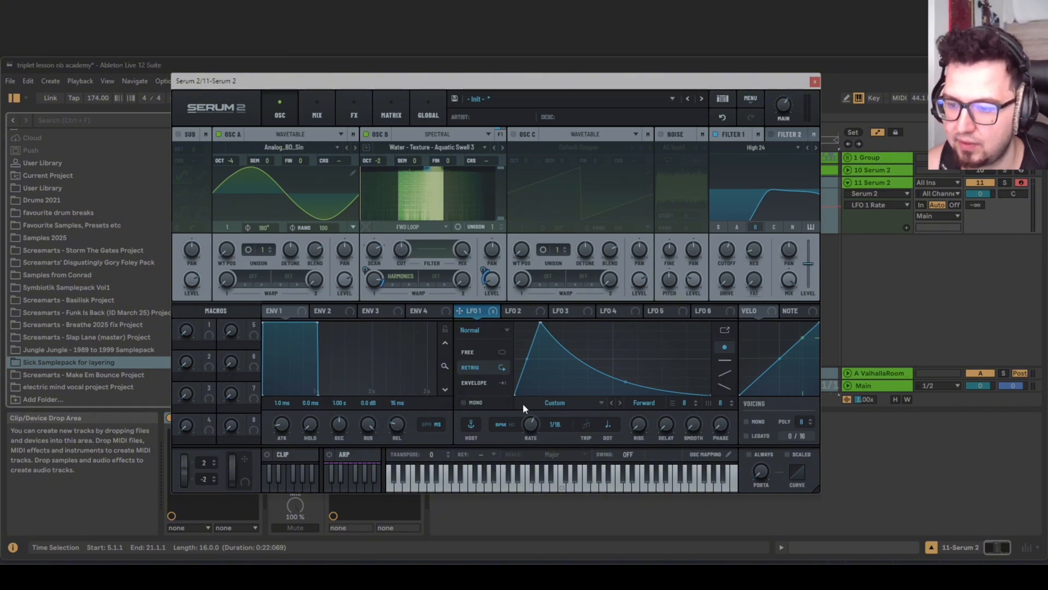
key("d")
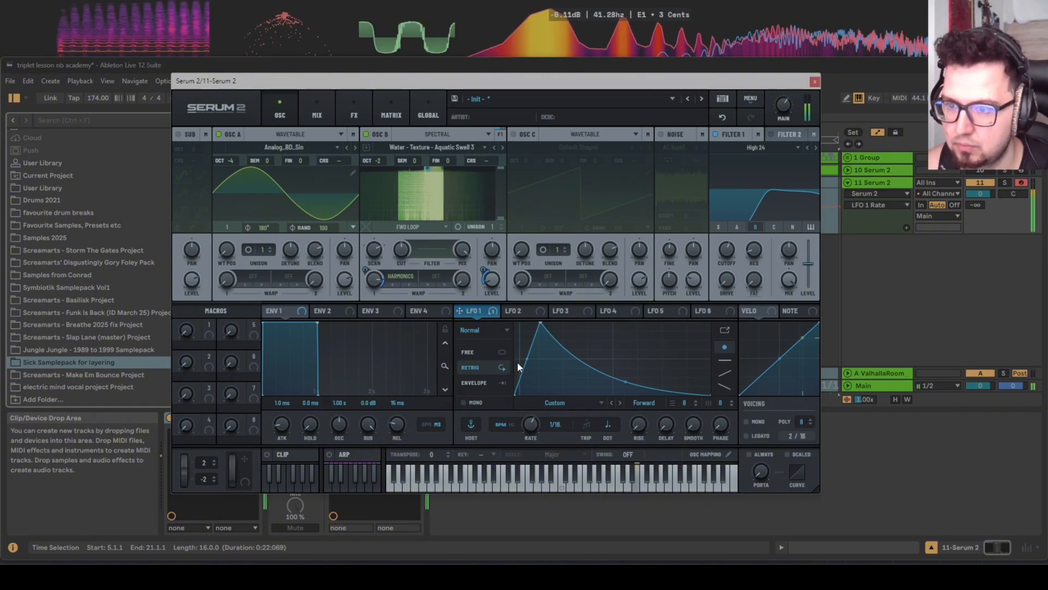
mouse_move(625, 380)
left_mouse_down()
mouse_move(626, 364)
mouse_move(620, 377)
left_mouse_up()
left_click(491, 280)
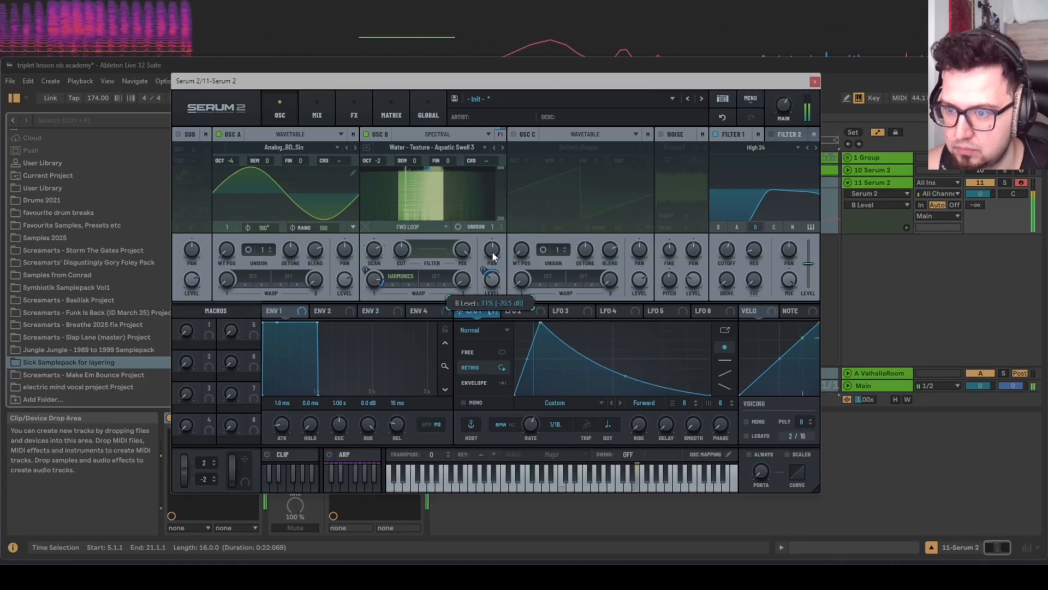
Set LFO 1's rate to 1/4 and rebalance oscillator B's level while playing notes.
left_click_drag(535, 424, 538, 440)
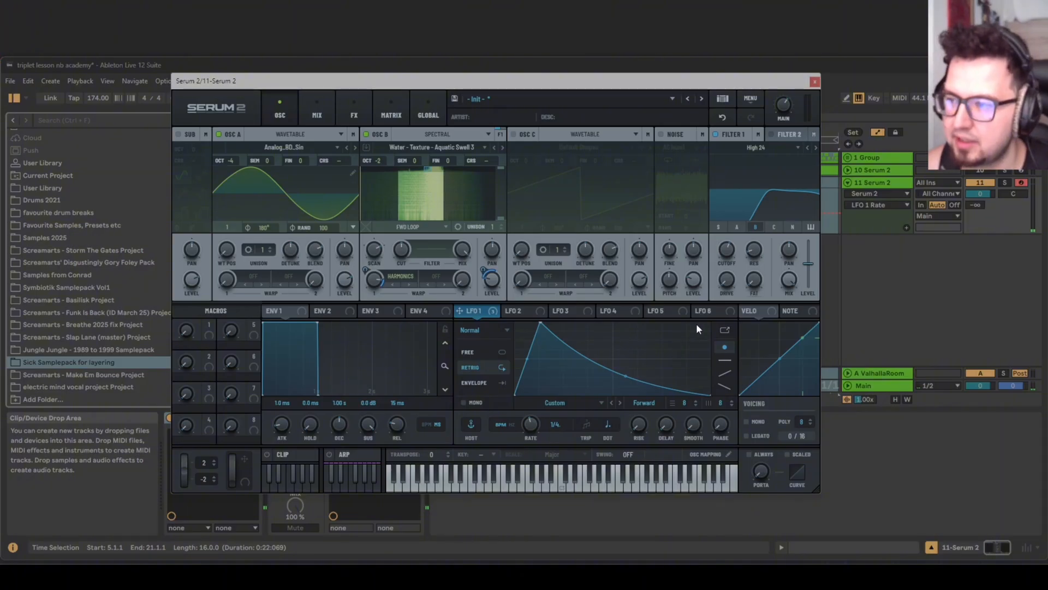
left_click(490, 267)
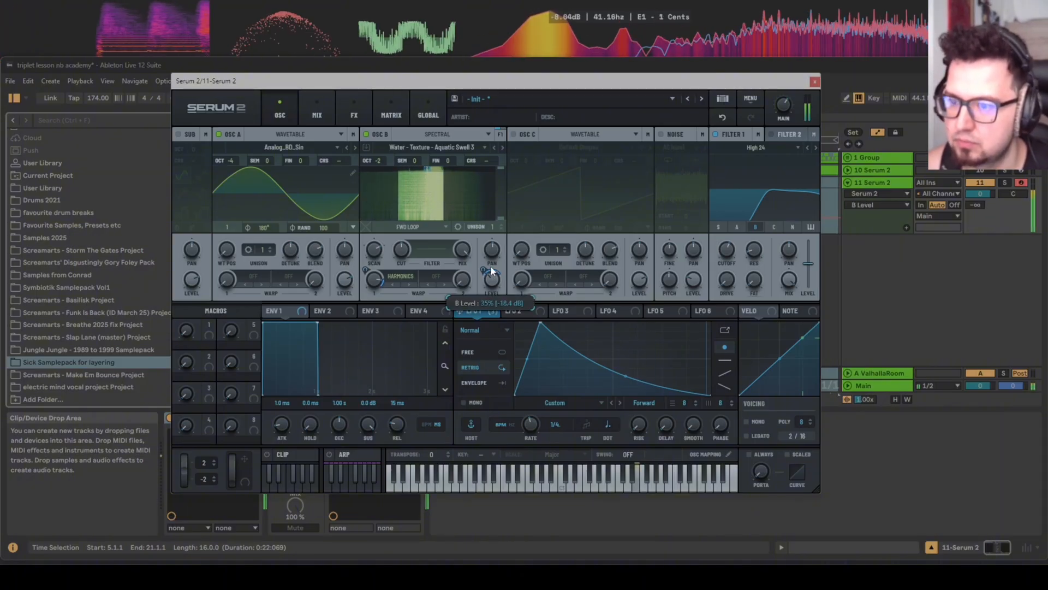
left_click_drag(490, 266, 486, 293)
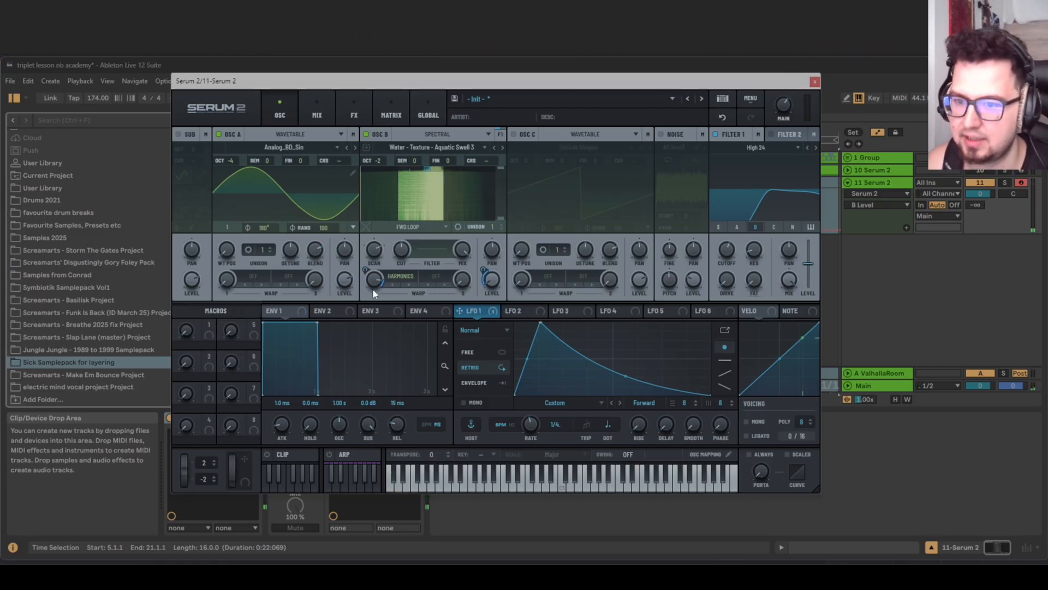
Try the Subharm warp mode on oscillator B and vary its warp amount.
mouse_move(222, 257)
left_mouse_down()
mouse_move(252, 169)
mouse_move(235, 260)
left_mouse_up()
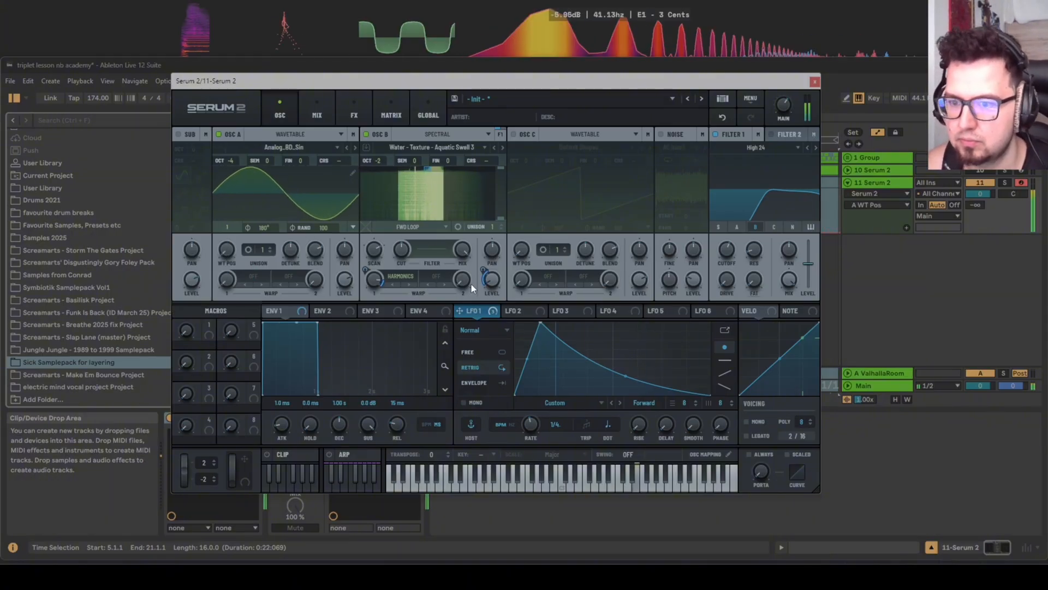
left_click(386, 285)
left_click_drag(376, 281, 369, 318)
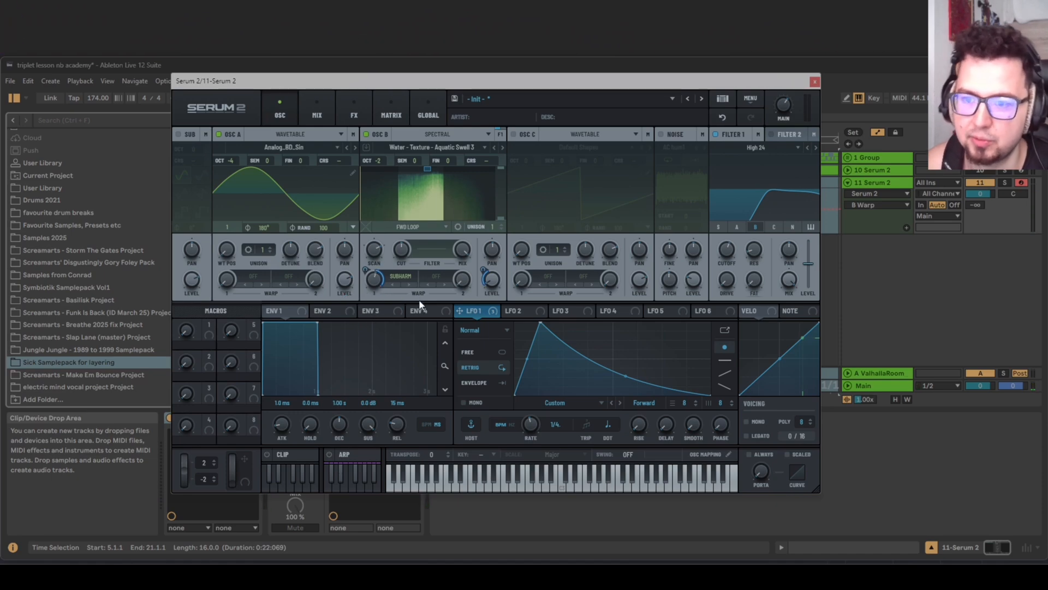
Switch oscillator B's warp mode to Gate, zero LFO 1's warp modulation, and readjust the warp amount and level modulation.
left_click(409, 285)
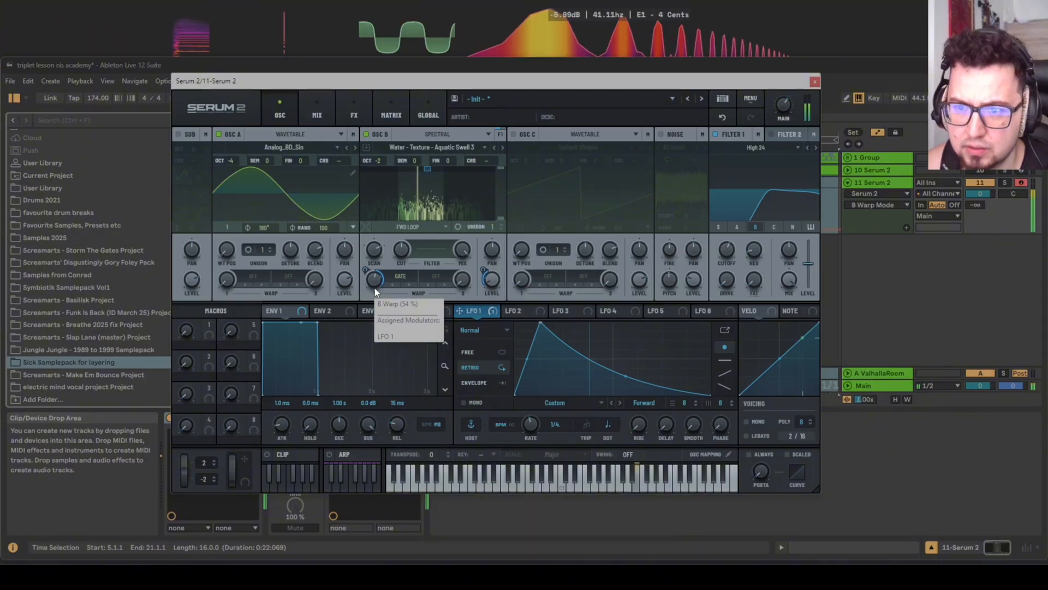
left_click_drag(371, 278, 373, 256)
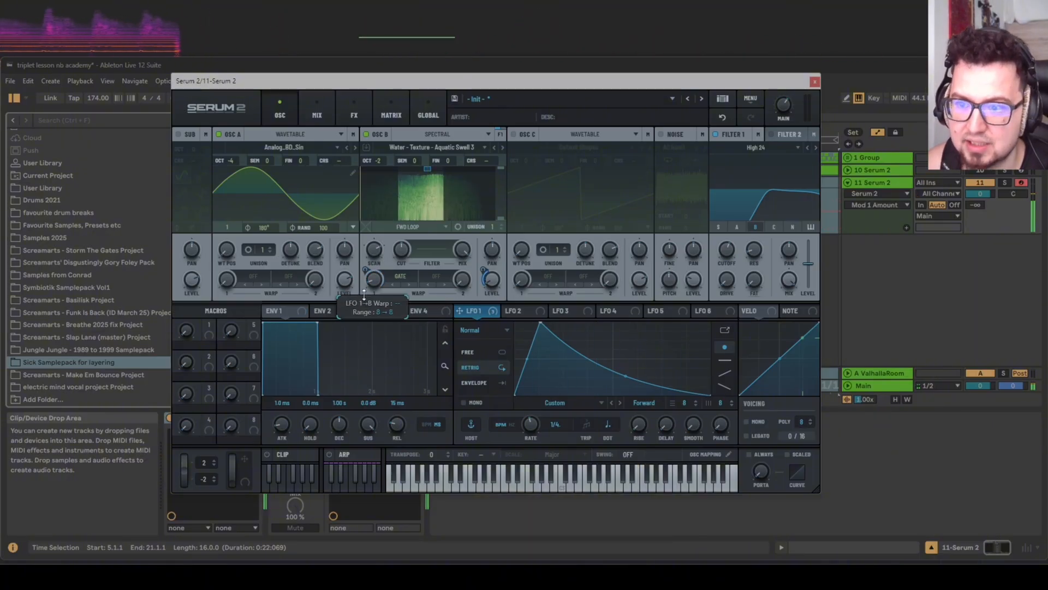
left_click_drag(484, 277, 489, 232)
left_click_drag(377, 274, 379, 180)
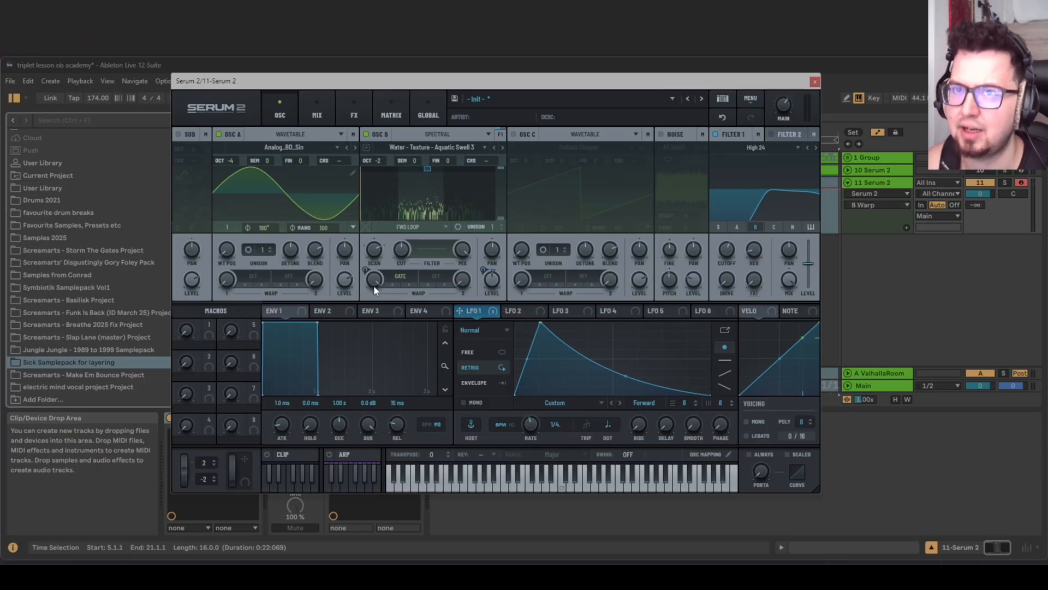
Disable oscillator A, adjust oscillator B's level, and set its Gate warp amount to about 26% while playing notes.
key("d")
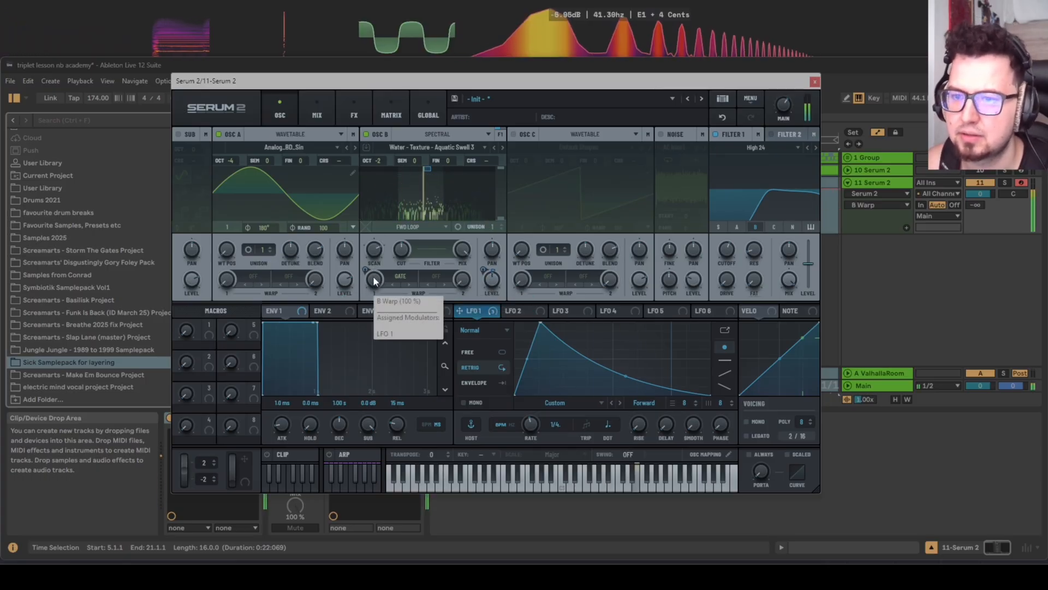
left_click(218, 134)
left_click(496, 280)
key("d")
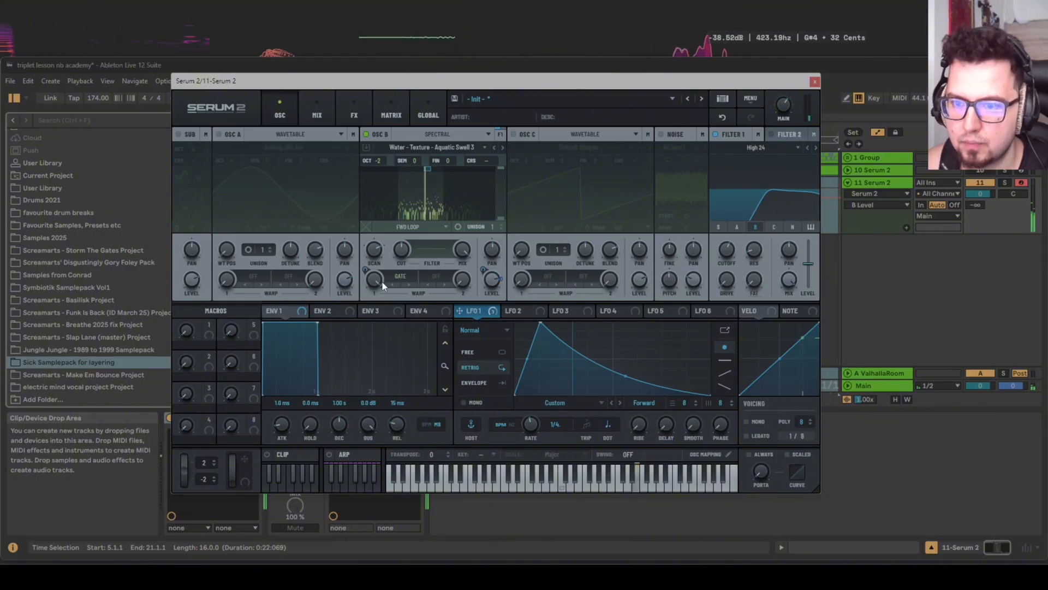
left_click_drag(375, 279, 378, 370)
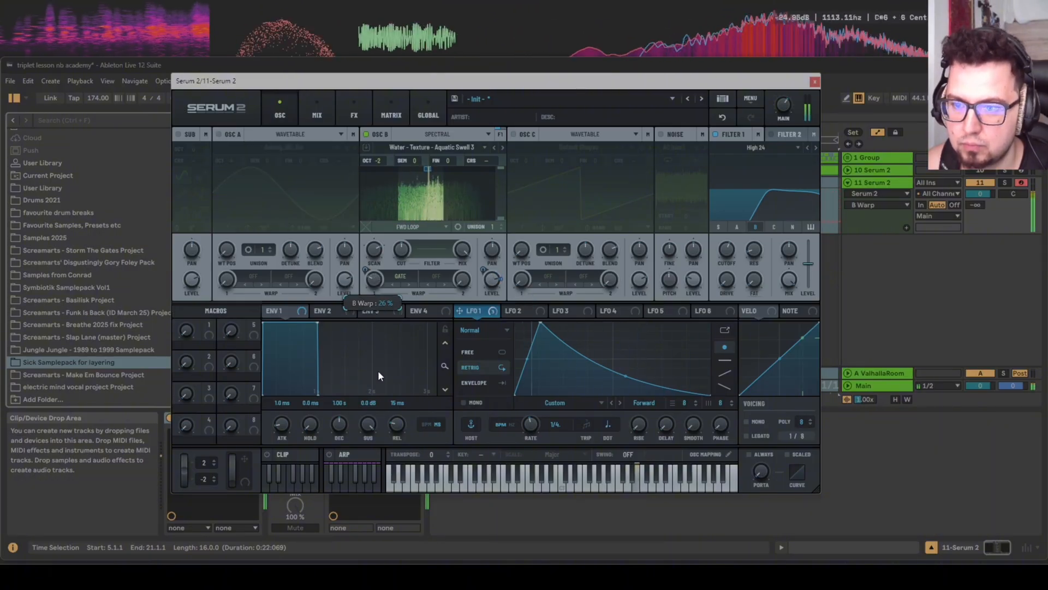
Set the distortion effect's mix to about 86% and raise oscillator B's Gate warp amount.
left_click(353, 117)
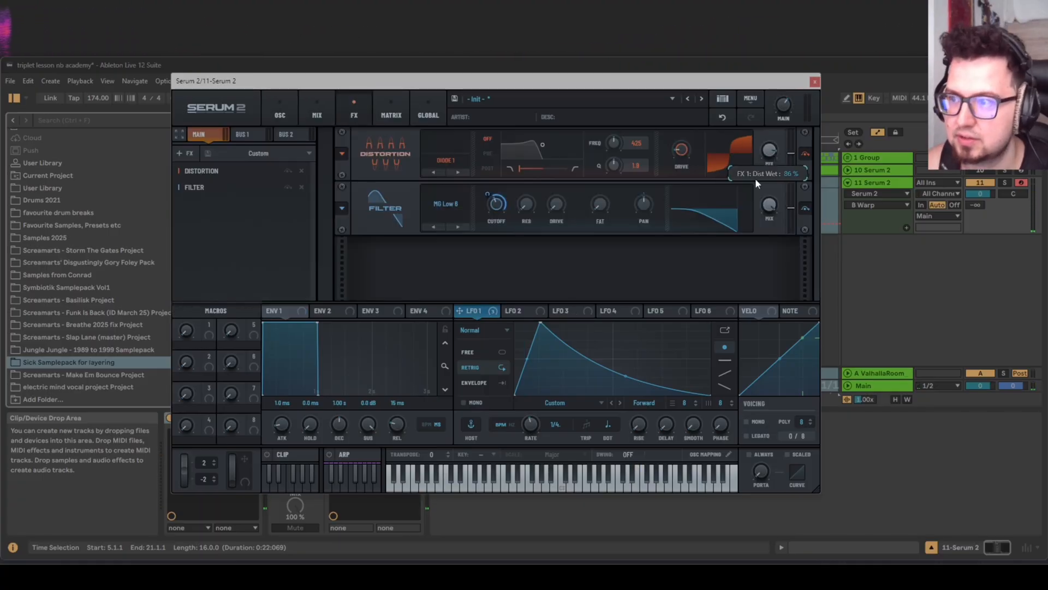
left_click(281, 113)
left_click_drag(375, 281, 376, 248)
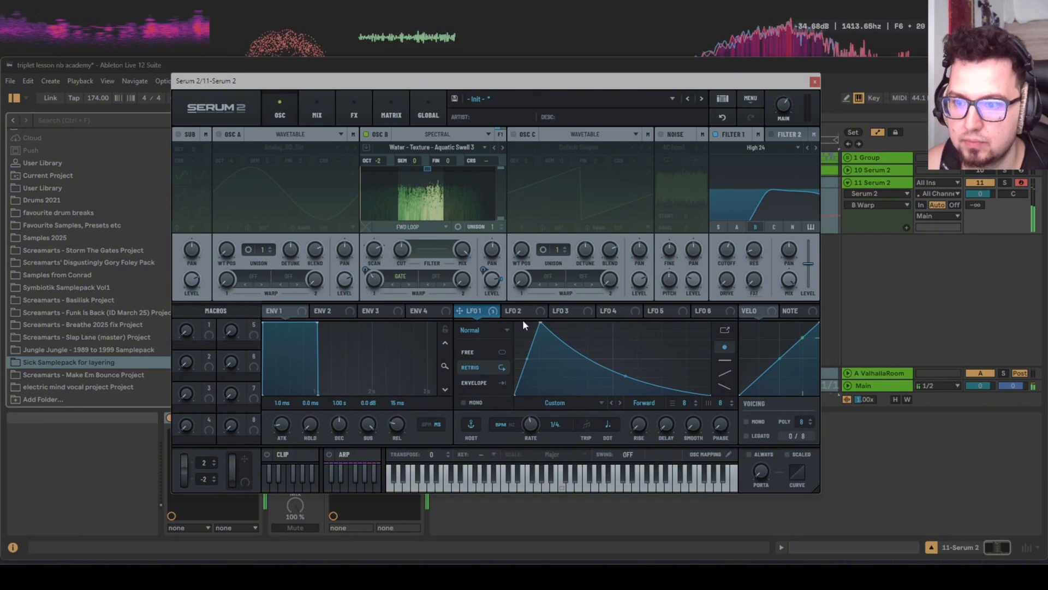
Modulate oscillator B's warp with LFO 2 and remove LFO 1's modulation from it.
left_click_drag(519, 312, 375, 264)
right_click(366, 270)
left_click(372, 287)
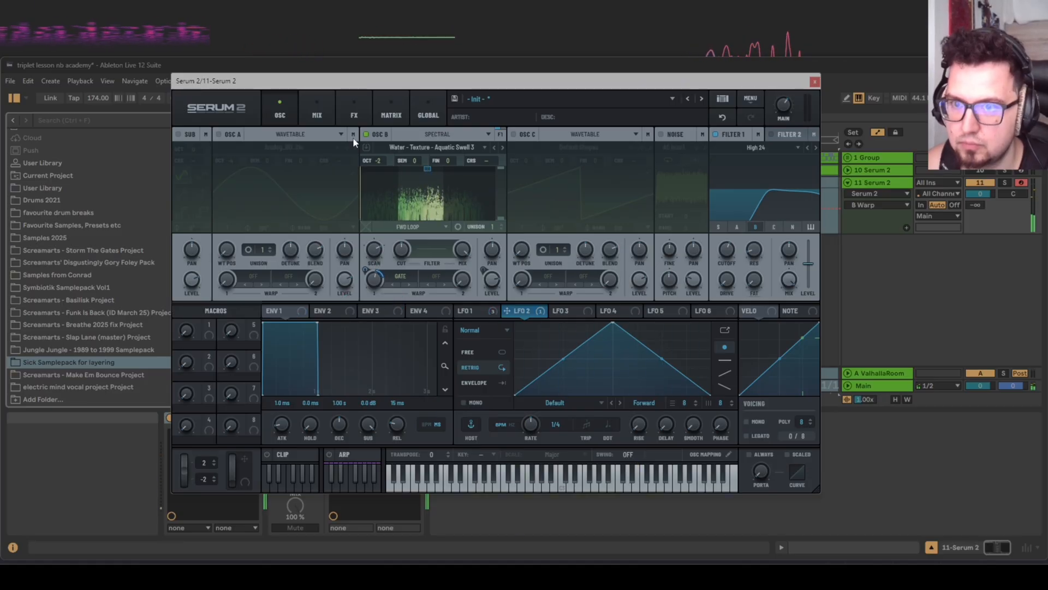
Add a Plate reverb to the main effects chain, increase its size and mix, and raise the distortion mix.
left_click(356, 114)
left_click(189, 153)
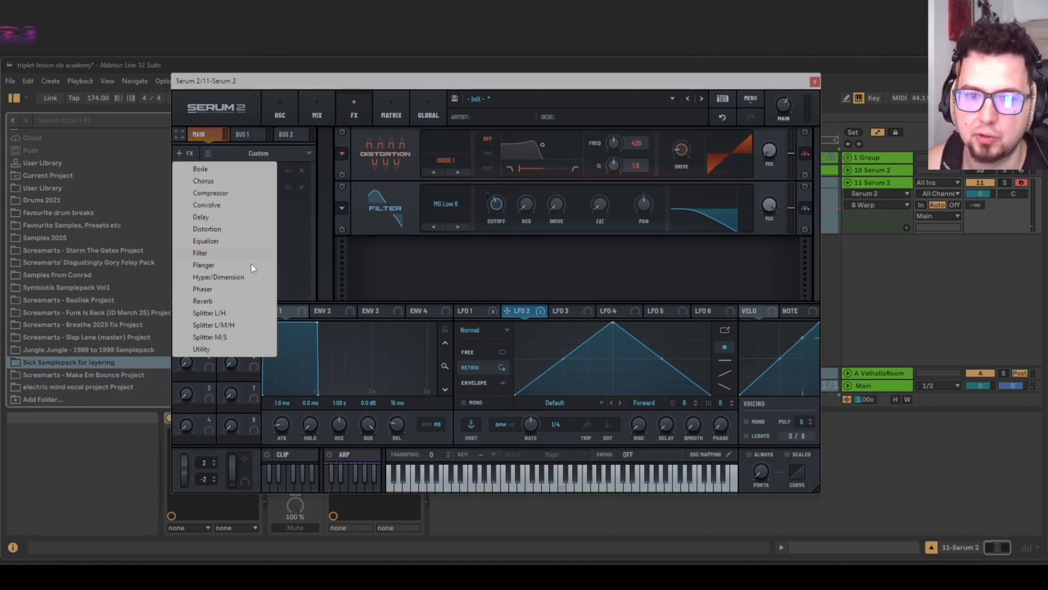
left_click(229, 300)
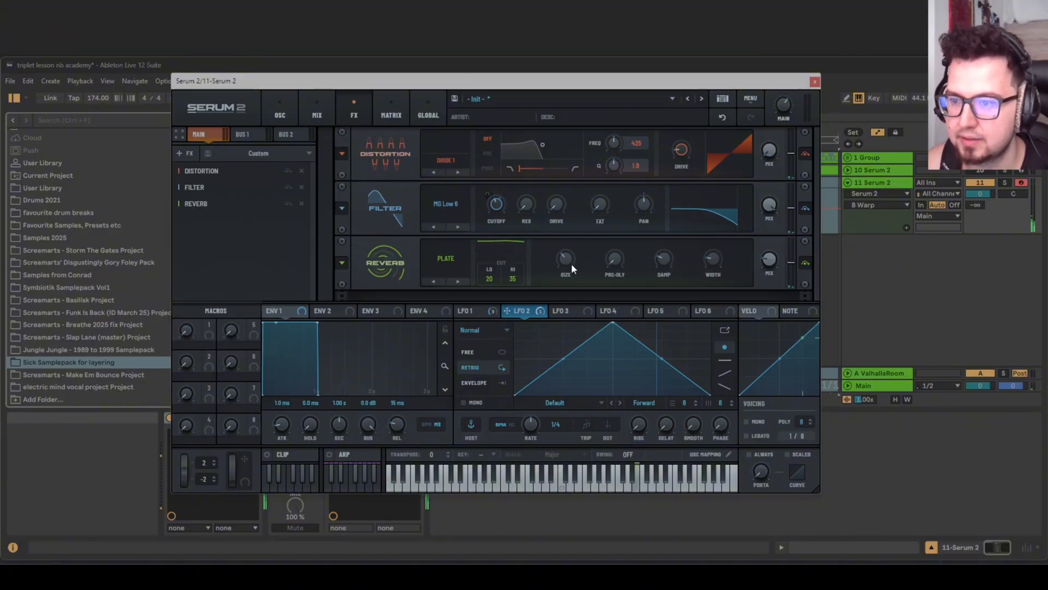
left_click_drag(567, 261, 565, 237)
left_click_drag(769, 260, 768, 219)
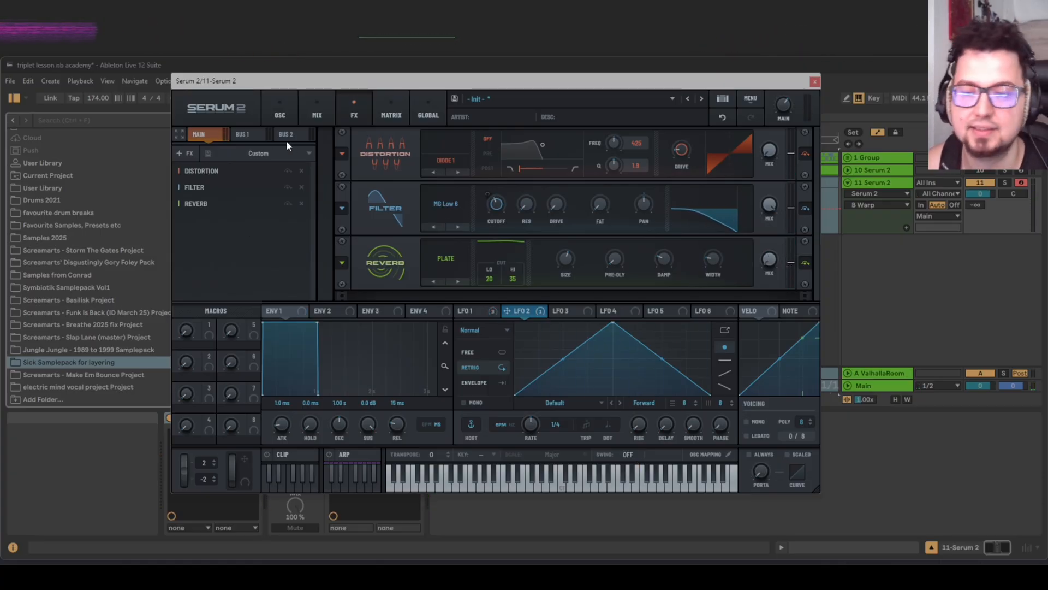
left_click_drag(762, 166, 764, 123)
Switch oscillator B's warp mode to Robotize, adjust LFO 2's warp modulation depth, and re-enable oscillator A.
left_click(279, 116)
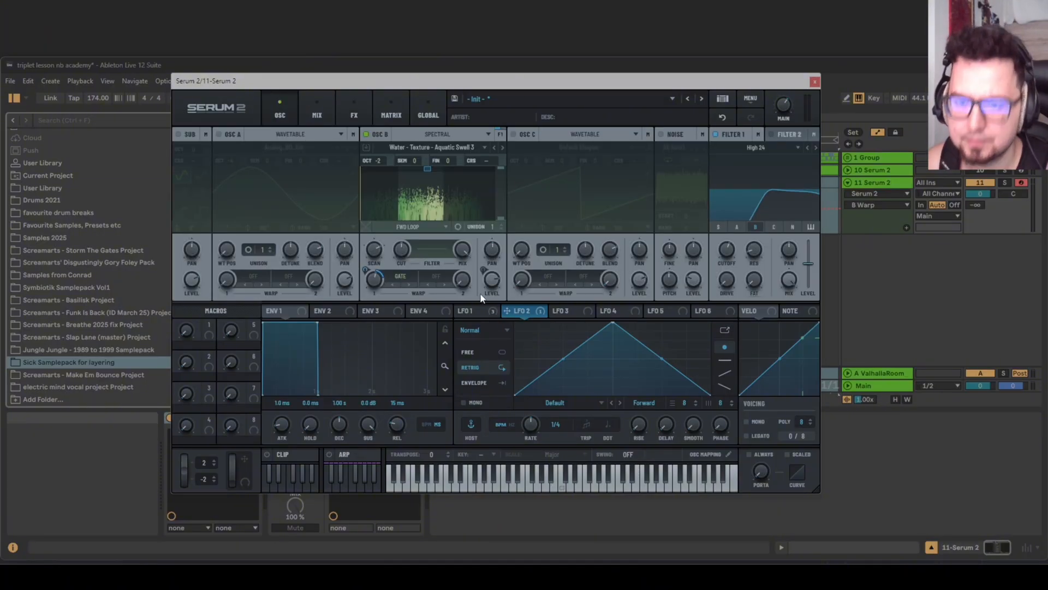
left_click(411, 283)
left_click_drag(365, 269, 377, 266)
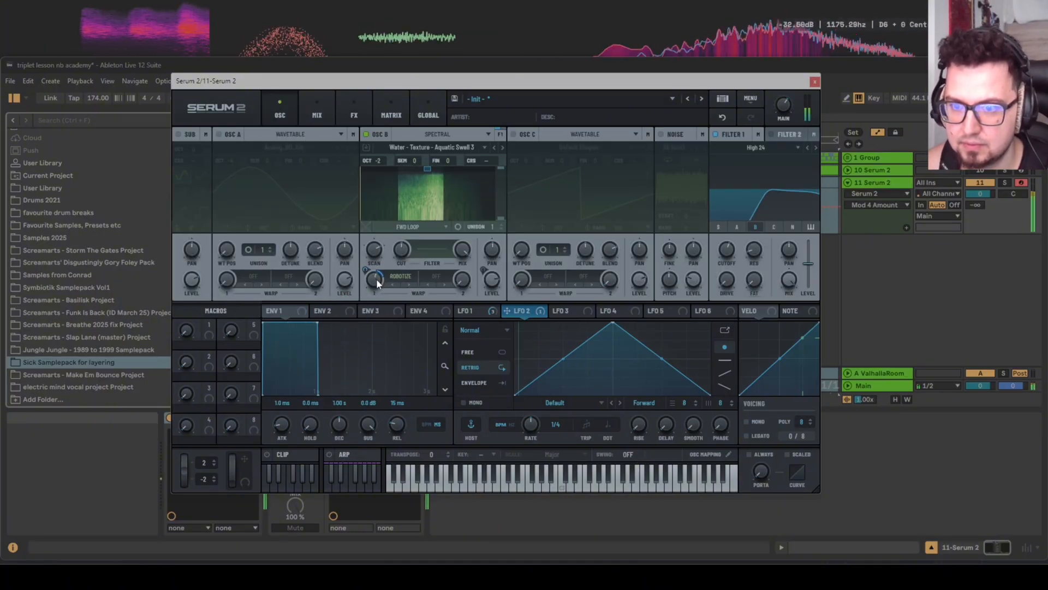
left_click(219, 134)
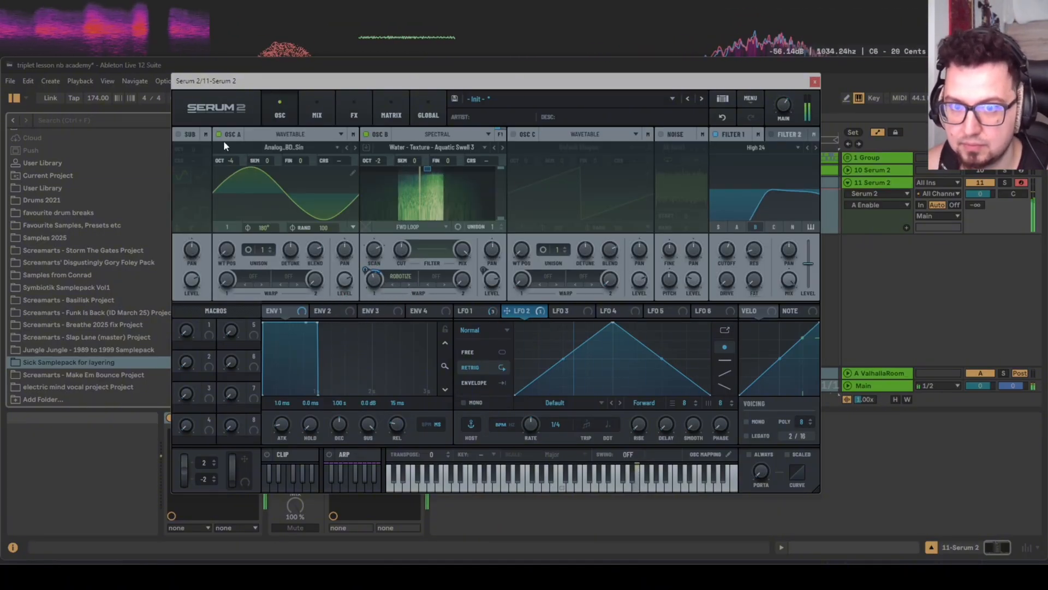
Switch oscillator B's warp mode to Shift, lower the warp amount, and rebalance the level modulated by LFO 1.
left_click(411, 284)
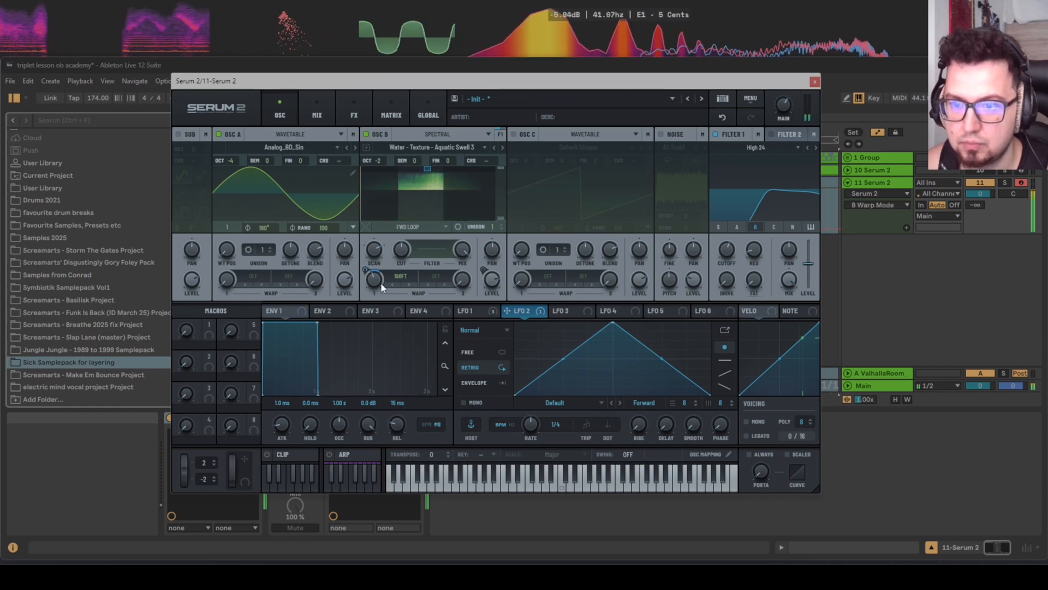
left_click_drag(379, 286, 378, 307)
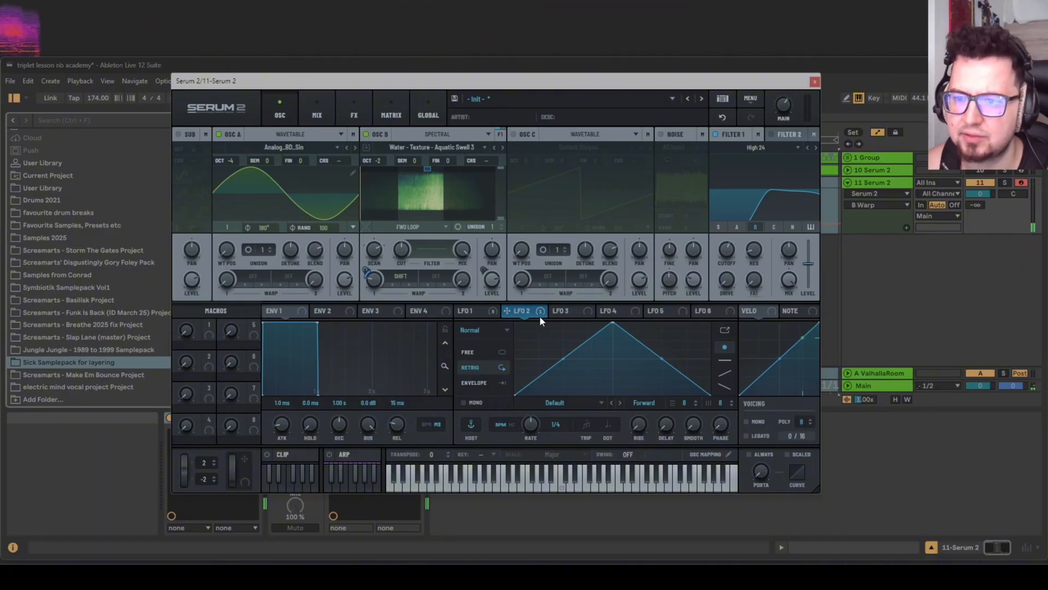
left_click(493, 309)
left_click_drag(478, 310, 492, 280)
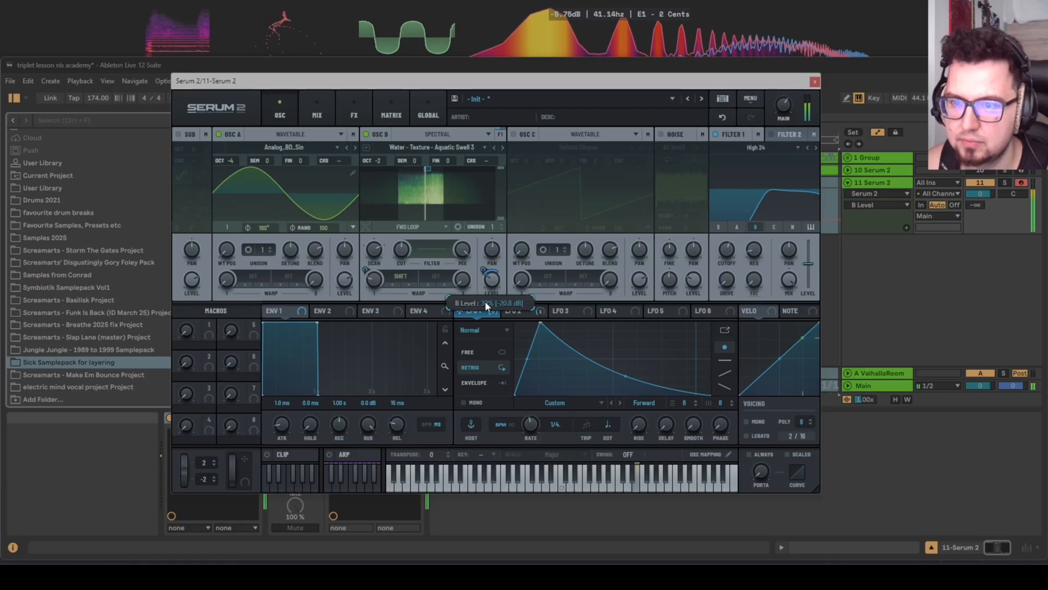
Remove all modulators from oscillator B's warp, assign LFO 1 to it, and play a note.
left_click(514, 310)
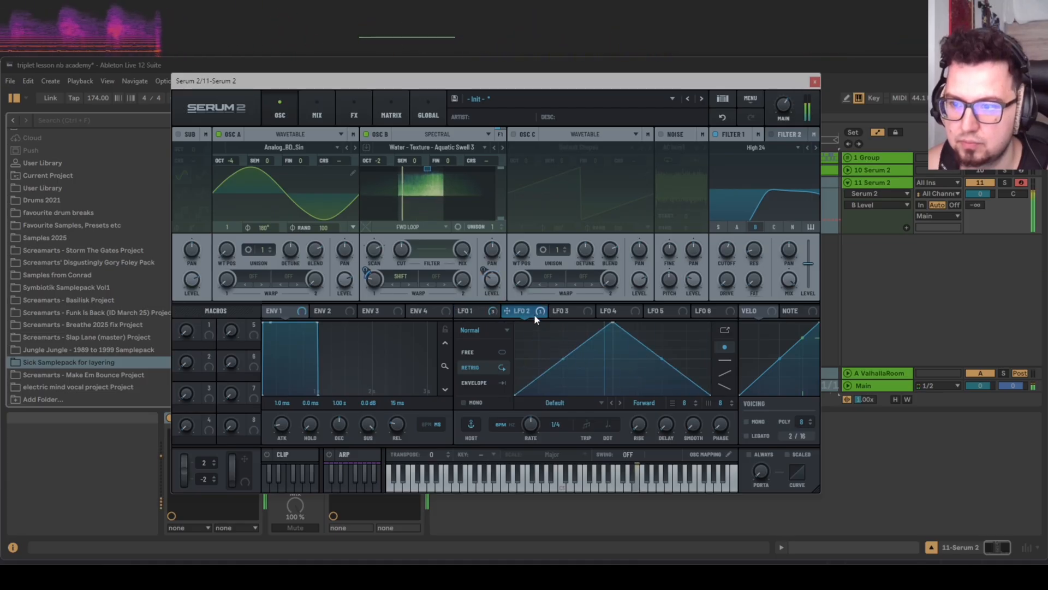
right_click(375, 279)
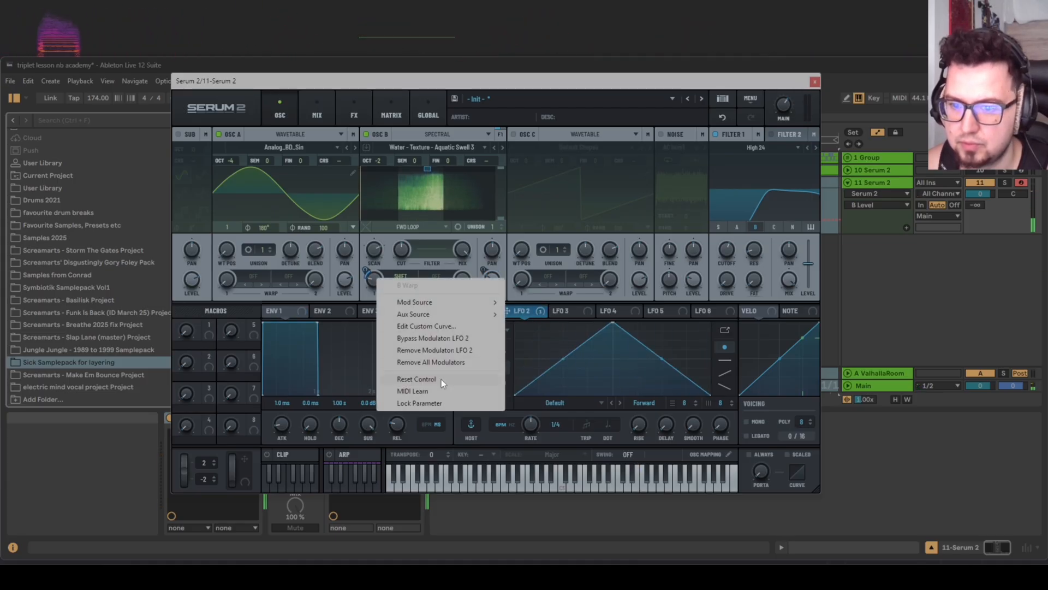
left_click(444, 361)
left_click_drag(461, 310, 376, 292)
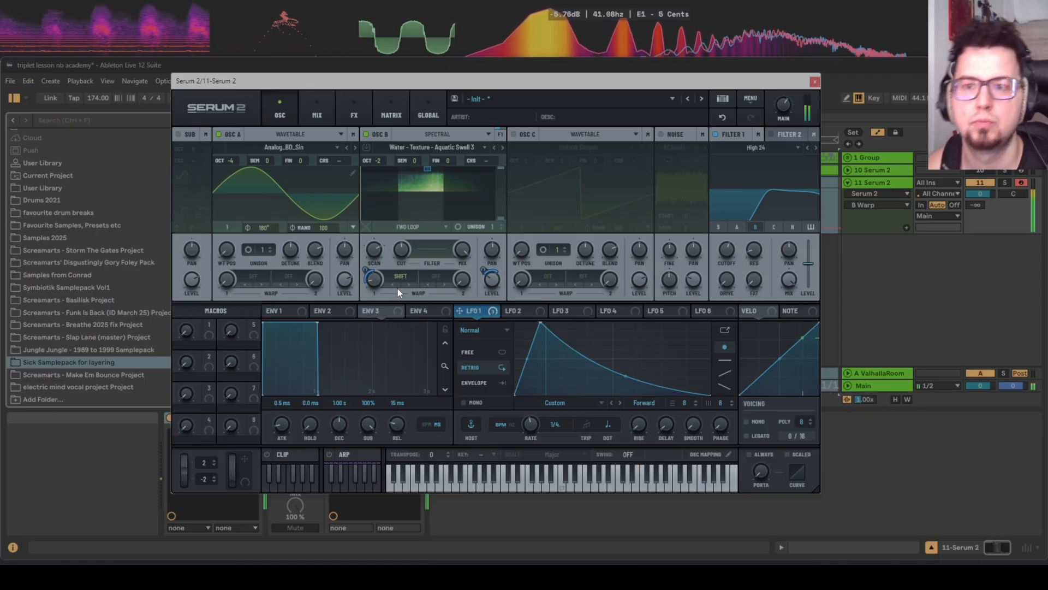
key("d")
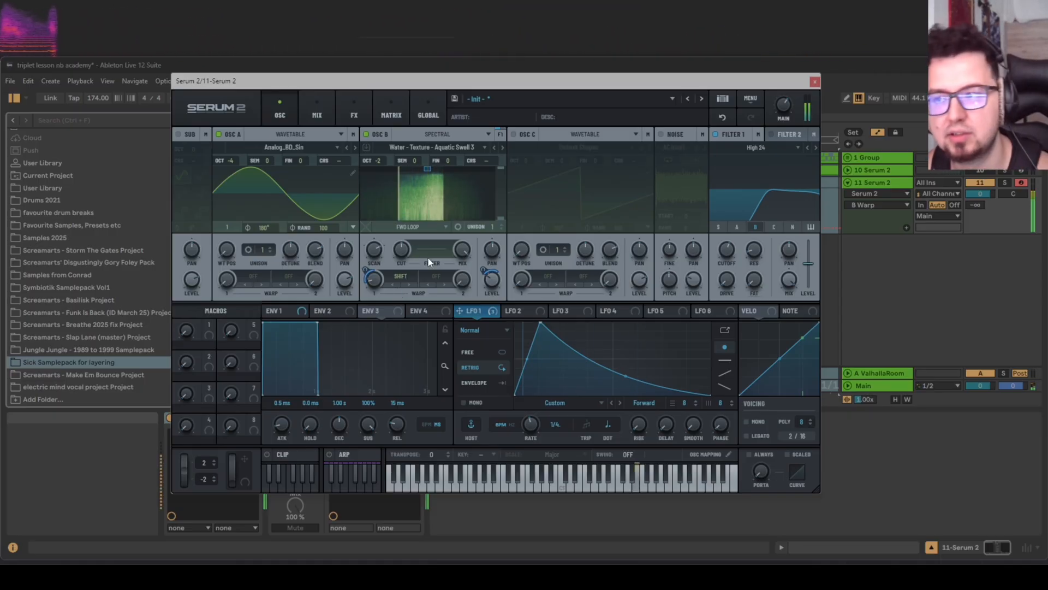
Try the Mirror warp mode on oscillator B and vary its warp amount around 47%.
left_click(407, 285)
left_click_drag(383, 242, 384, 239)
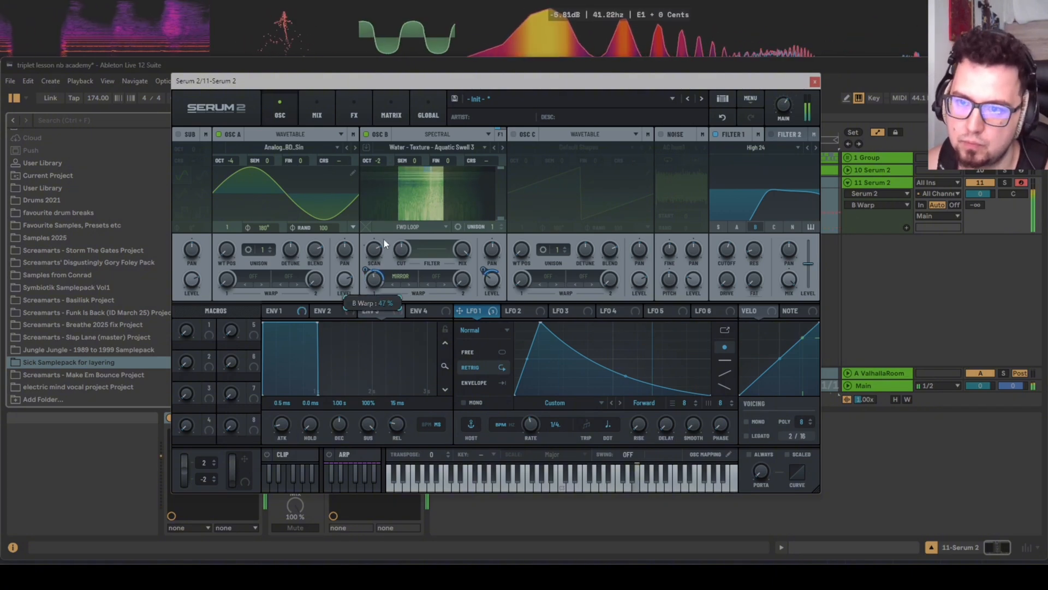
left_click_drag(377, 275, 376, 271)
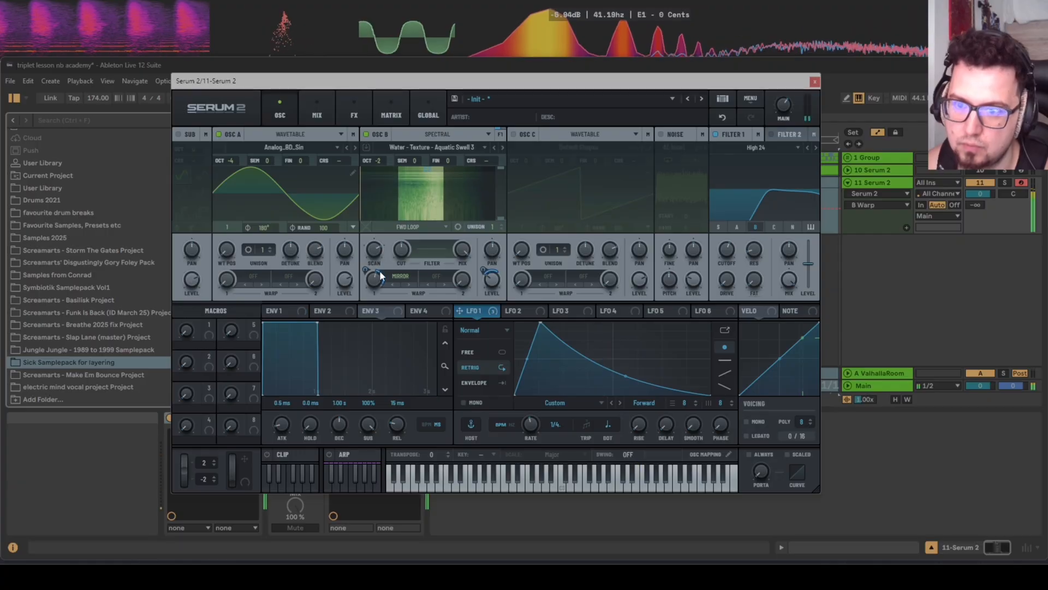
Add a second filter effect after the reverb, assign LFO 1 to its cutoff, and adjust the cutoff frequency.
left_click(325, 115)
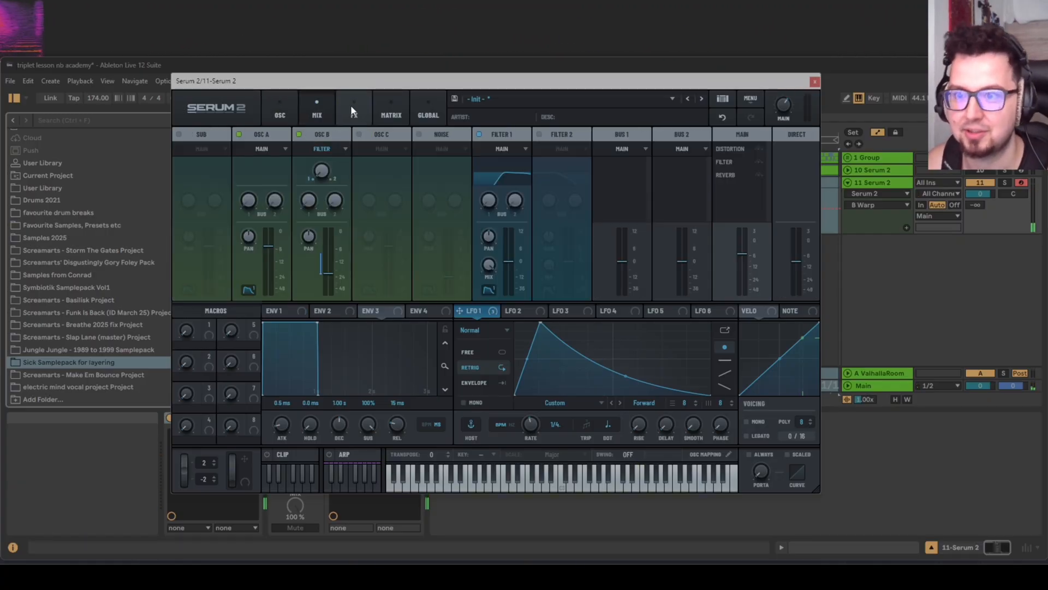
left_click(352, 109)
left_click(185, 154)
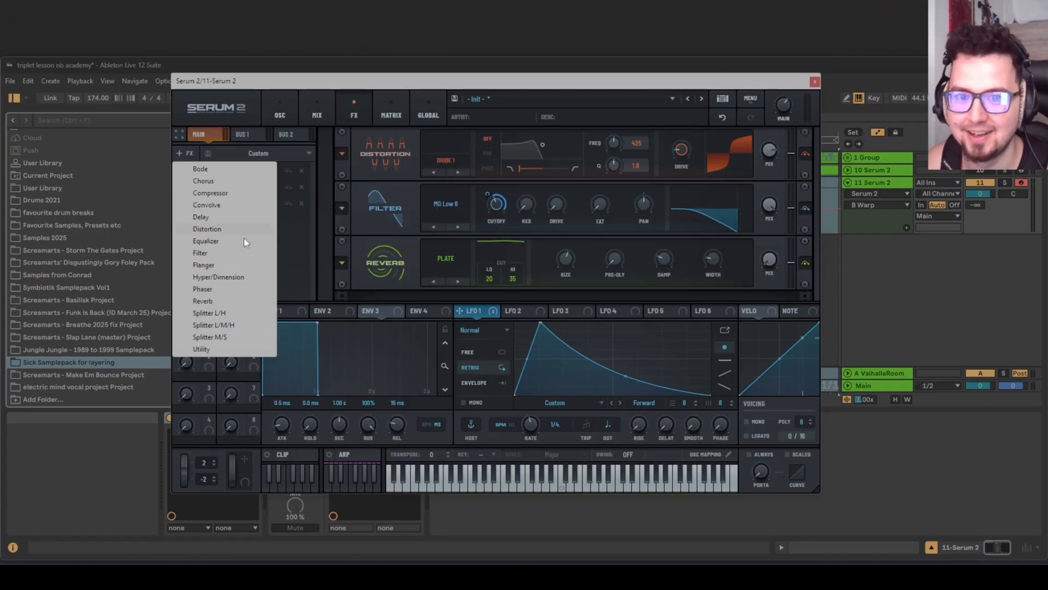
left_click(239, 251)
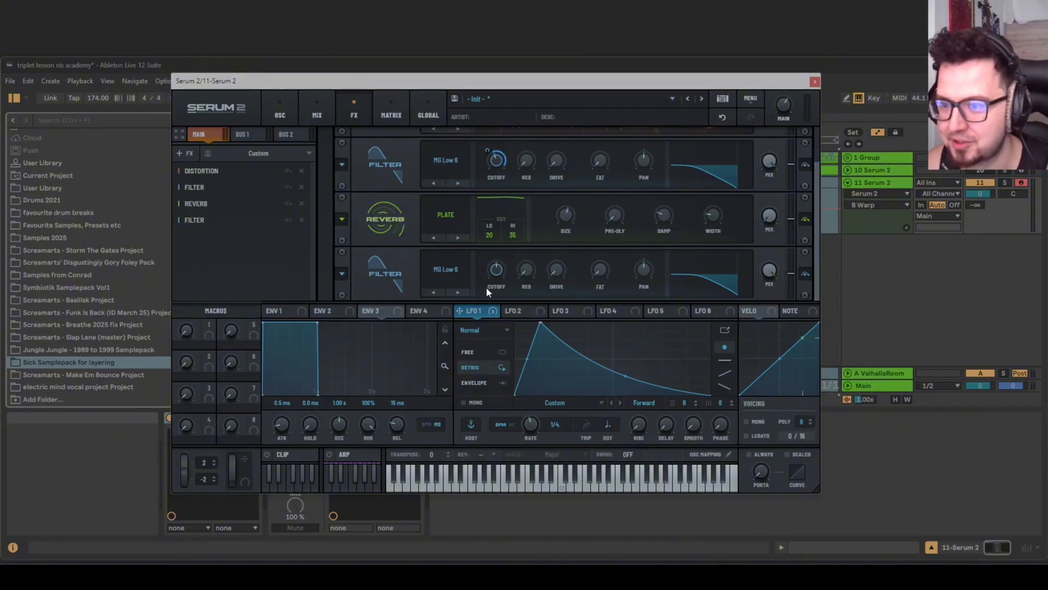
left_click_drag(483, 310, 489, 266)
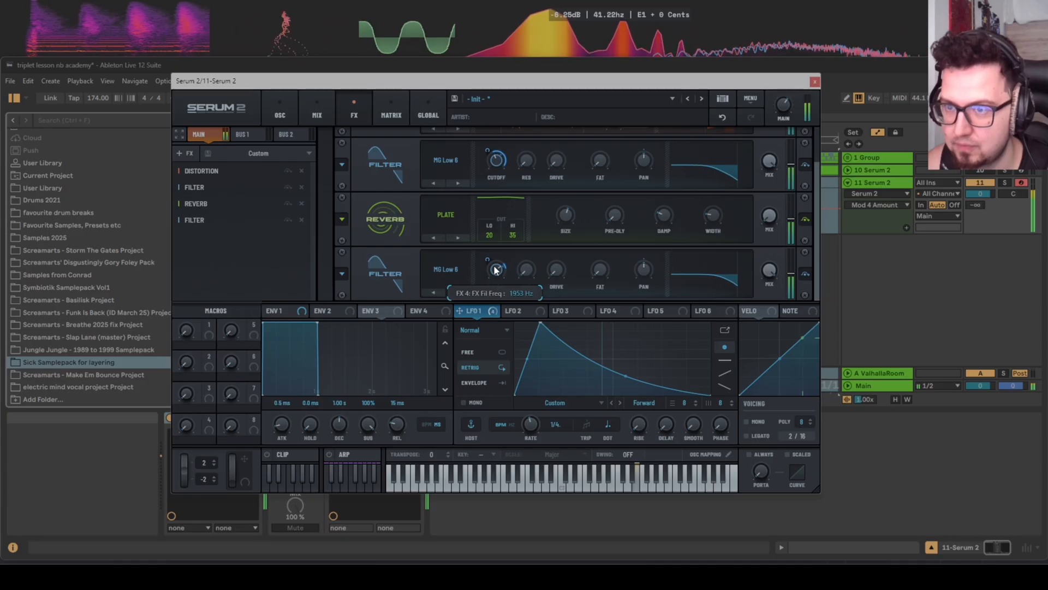
Set the main volume to about 71%, rebalance oscillator A's level, and lower Filter 1's cutoff.
left_click(783, 109)
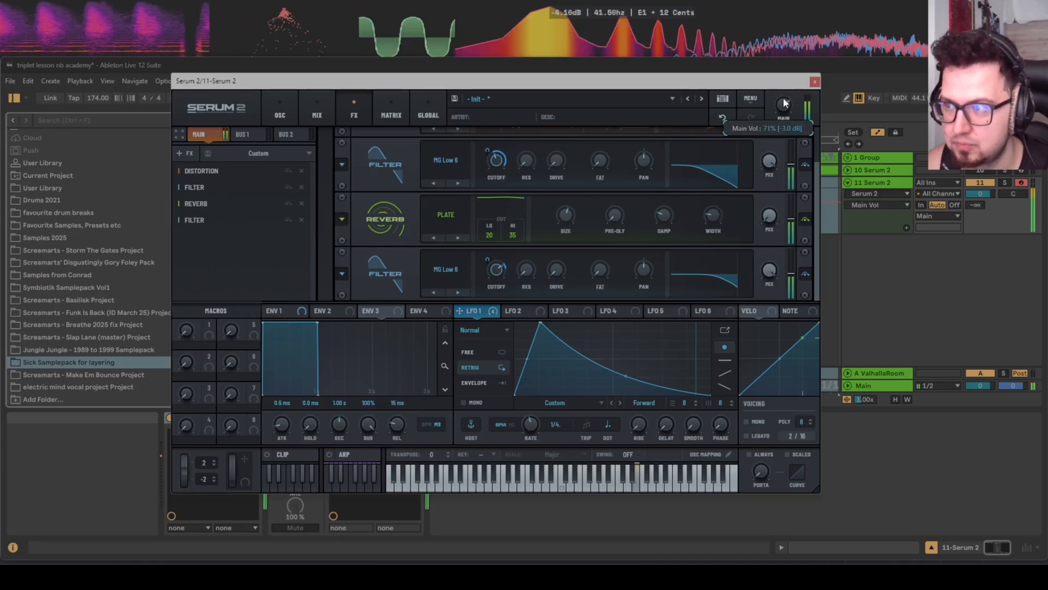
left_click(289, 114)
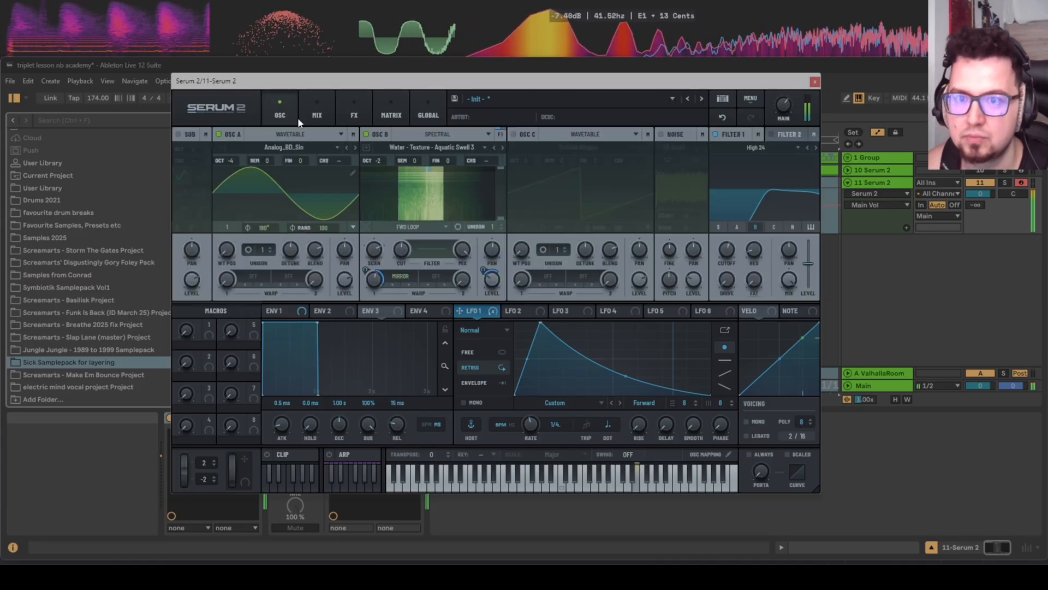
mouse_move(344, 280)
left_mouse_down()
mouse_move(345, 304)
mouse_move(353, 260)
mouse_move(352, 273)
left_mouse_up()
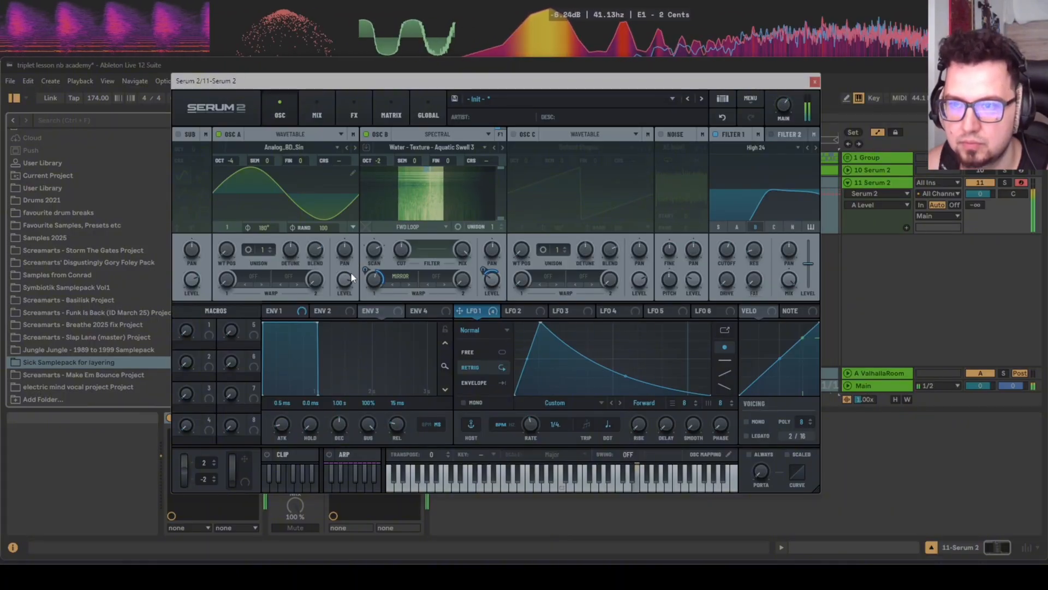
mouse_move(371, 266)
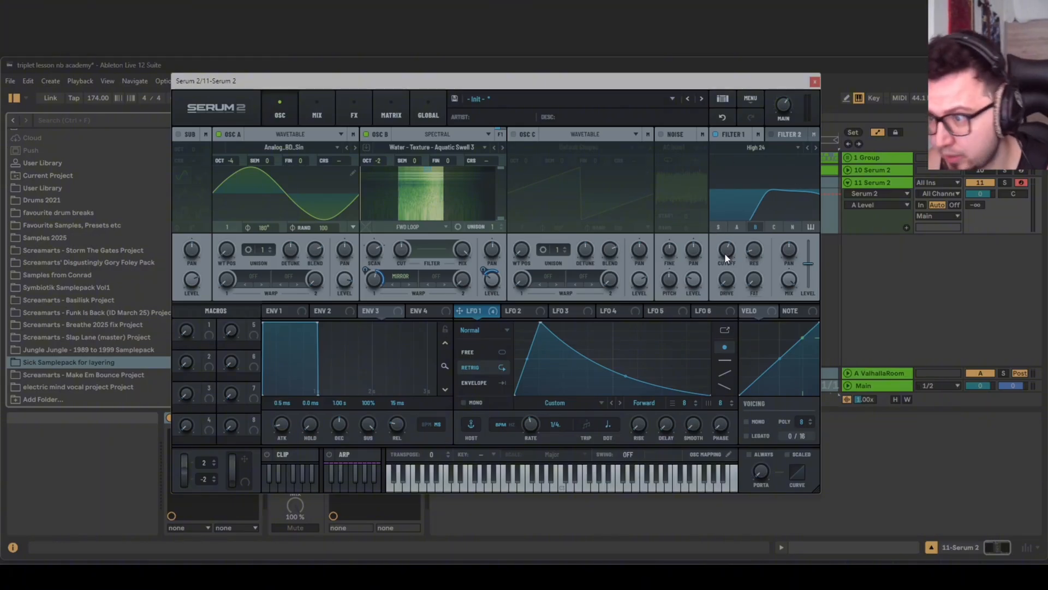
left_click_drag(725, 252, 733, 272)
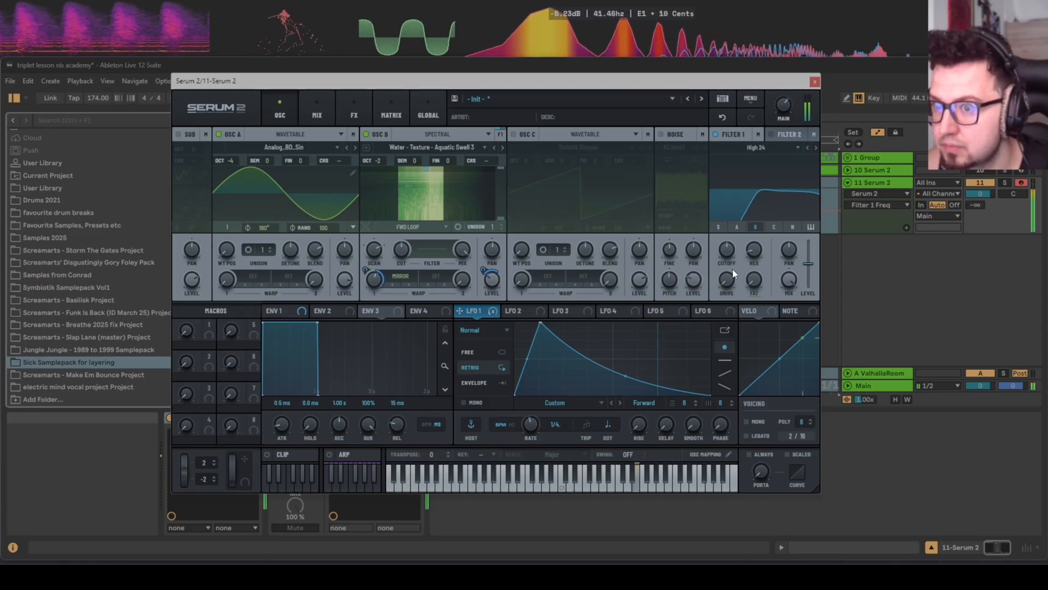
Try the Peak Follow and Peak Oct +12 warp modes on oscillator B with varying warp amounts.
left_click(409, 286)
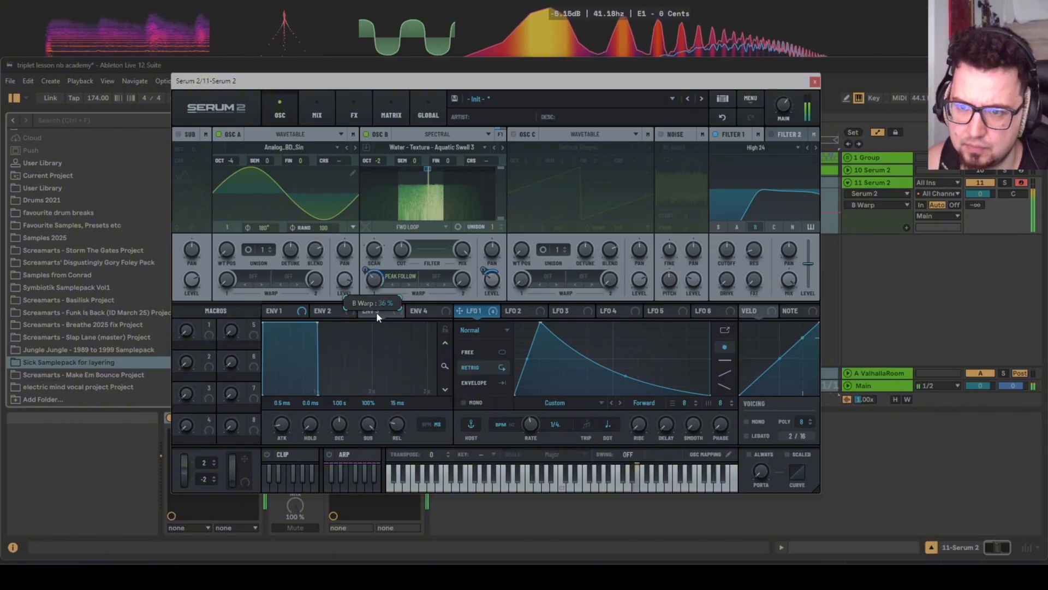
left_click(407, 286)
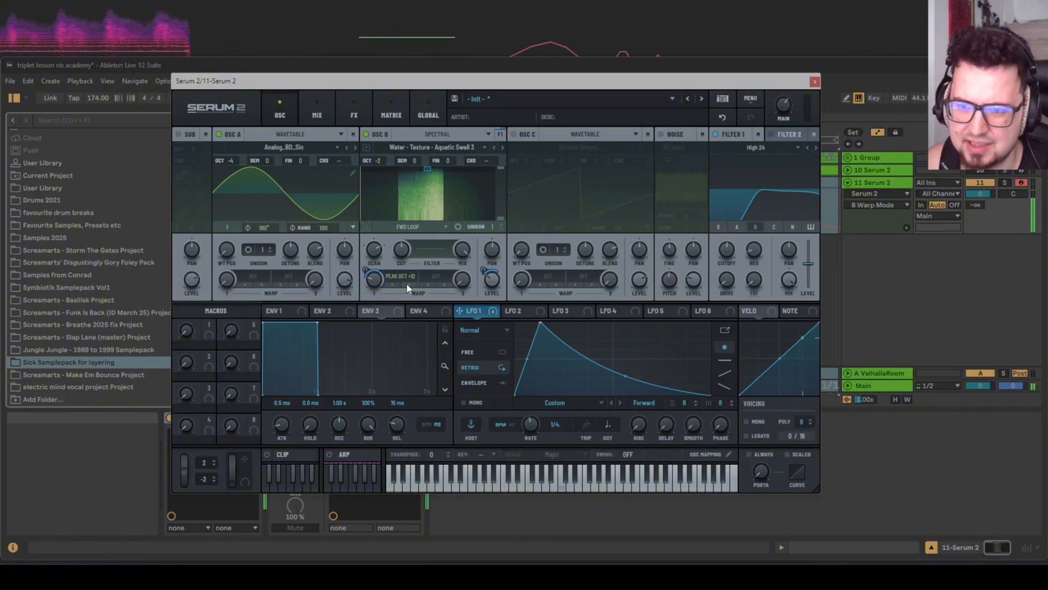
left_click_drag(375, 280, 374, 248)
left_click(408, 284)
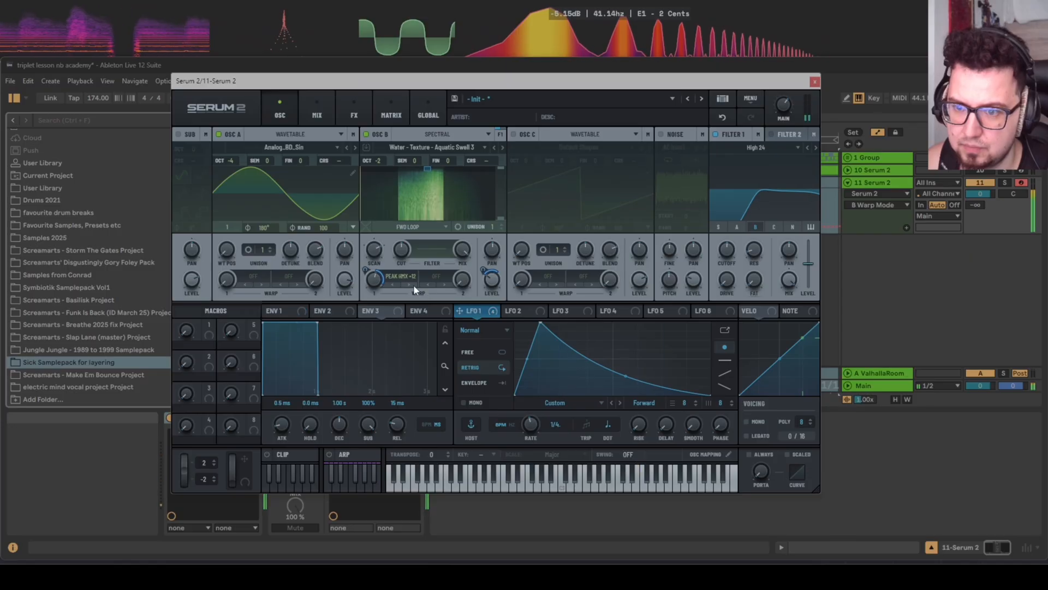
Switch oscillator B's warp mode to Harm Sweep, disable oscillator A, and set the warp amount to about 75%.
left_click(409, 284)
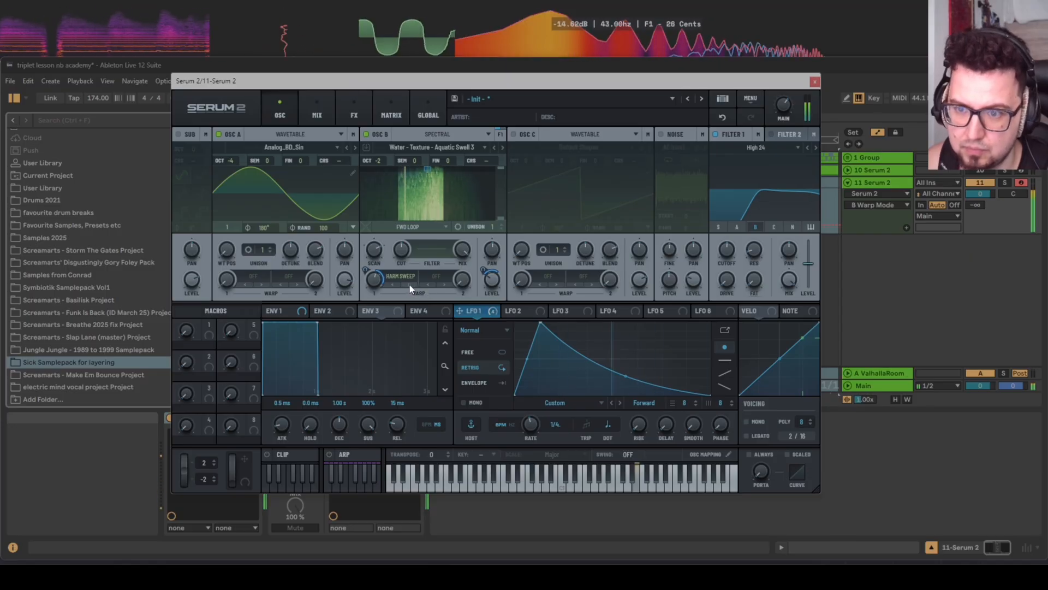
left_click_drag(377, 279, 368, 314)
left_click(219, 134)
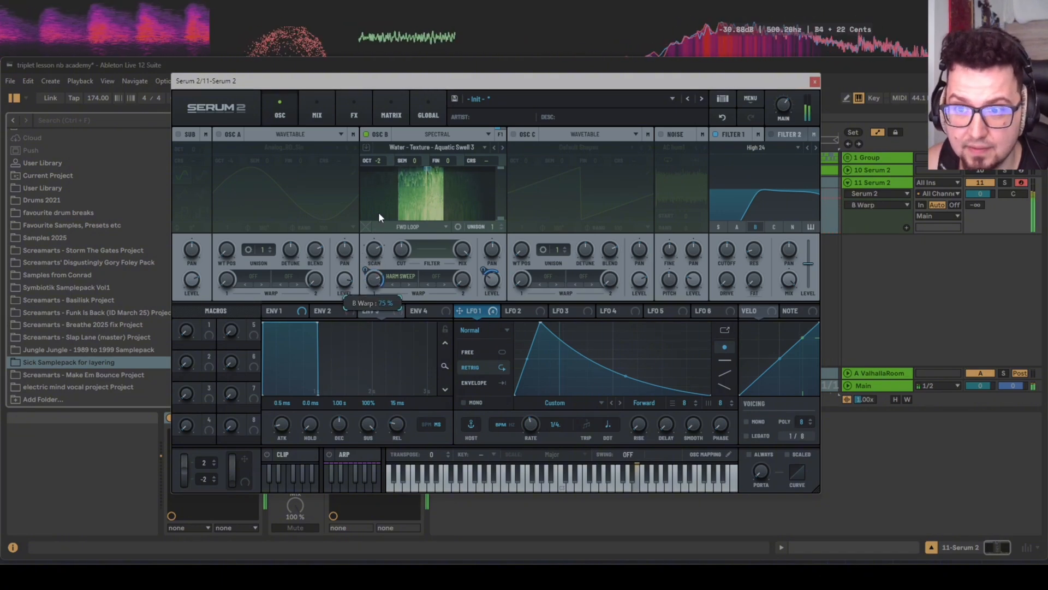
Try the Shepard, Comb and Pitch Shift warp modes on oscillator B with varying warp amounts.
left_click(408, 285)
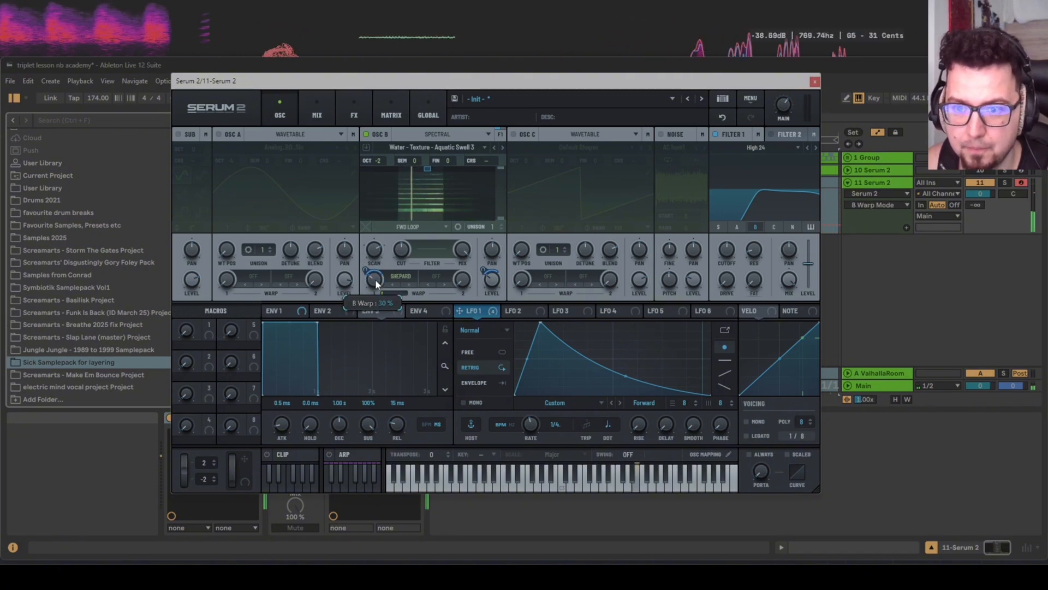
left_click_drag(377, 244, 349, 316)
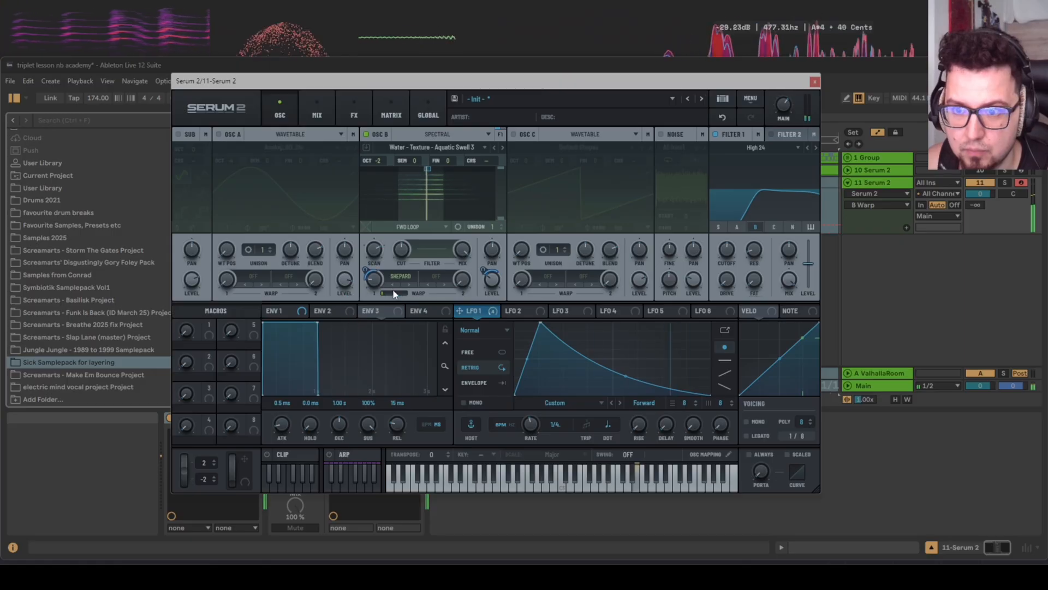
left_click(392, 285)
left_click(409, 284)
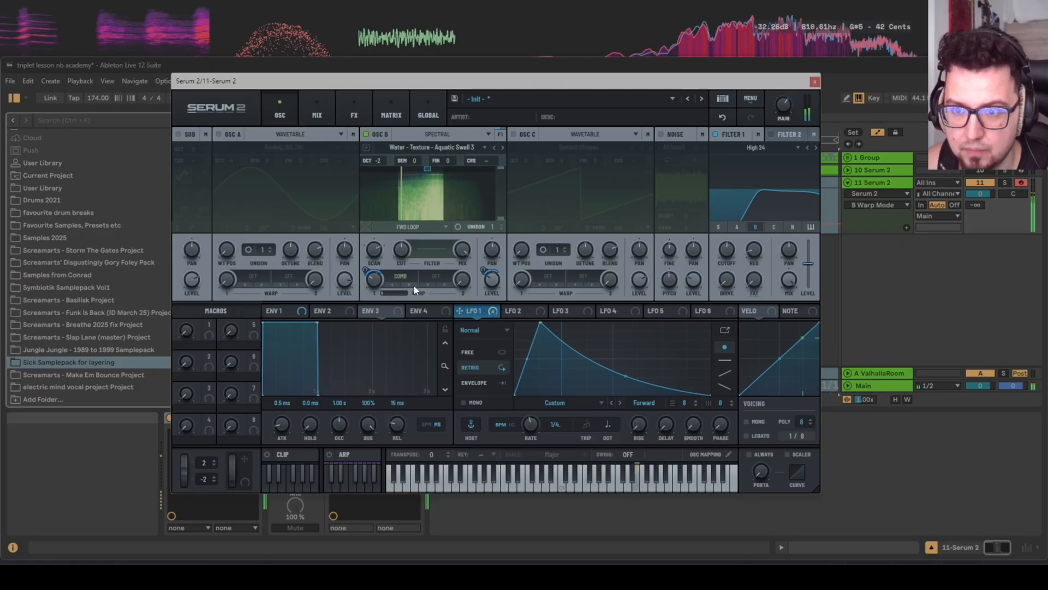
left_click(410, 284)
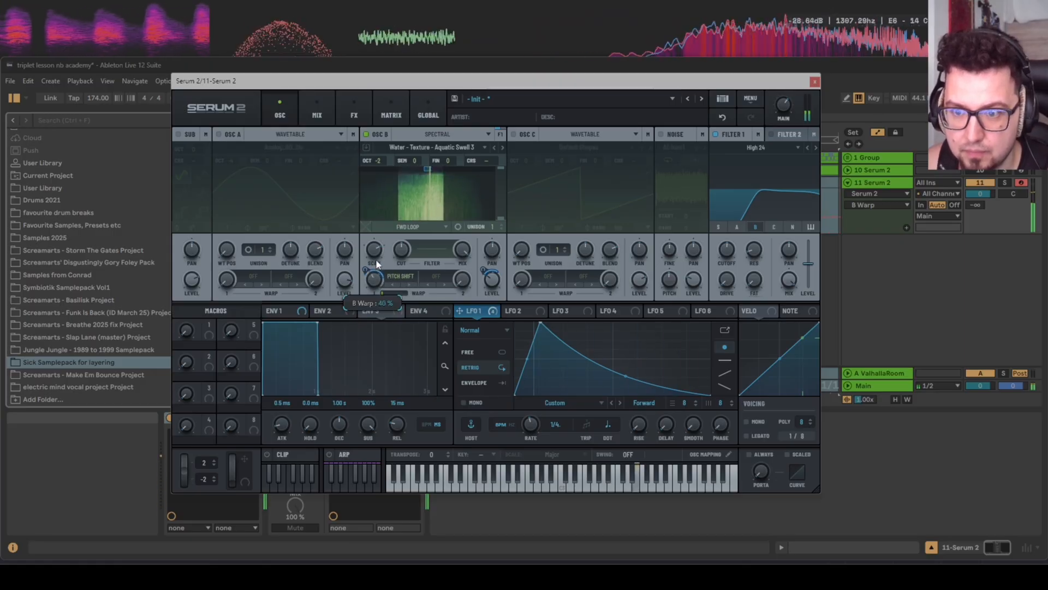
left_click(376, 279)
left_click(399, 276)
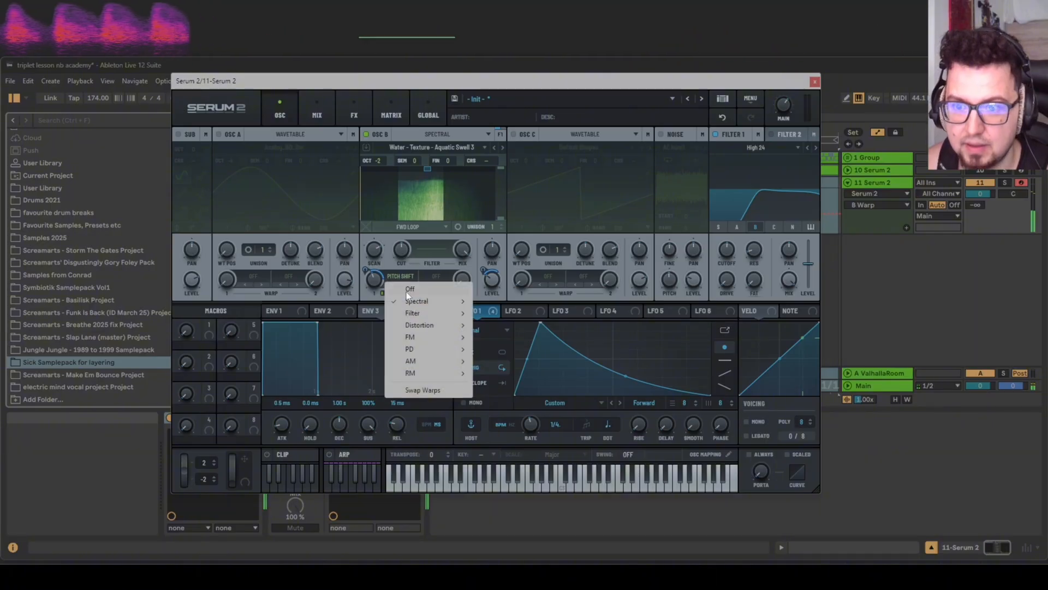
mouse_move(411, 301)
left_click(402, 273)
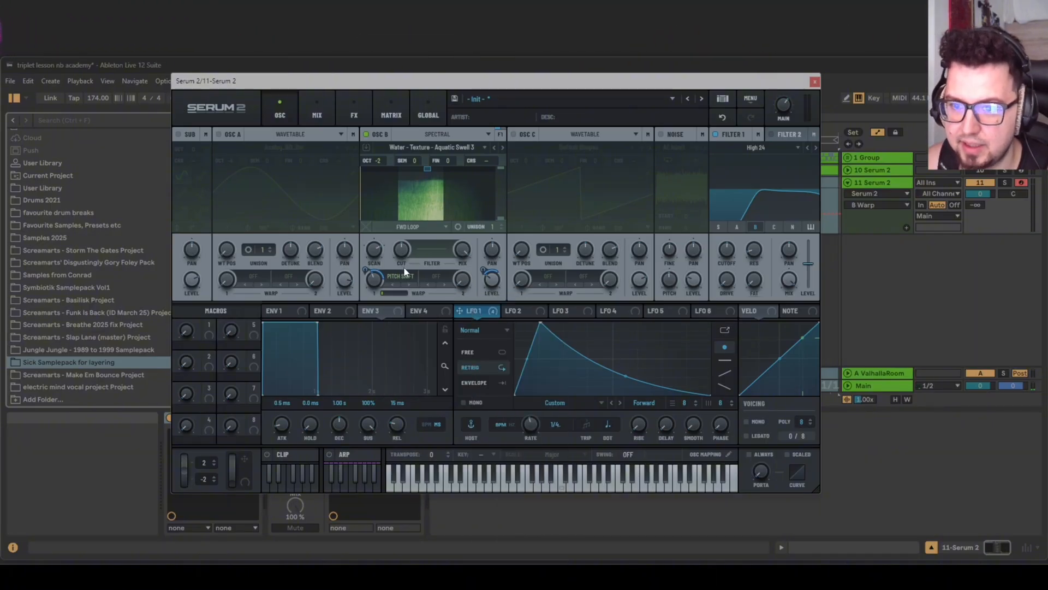
Try oscillator B's Formant warp at about 40% and its Mask (C) warp at about 71%.
left_click(411, 285)
left_click(411, 286)
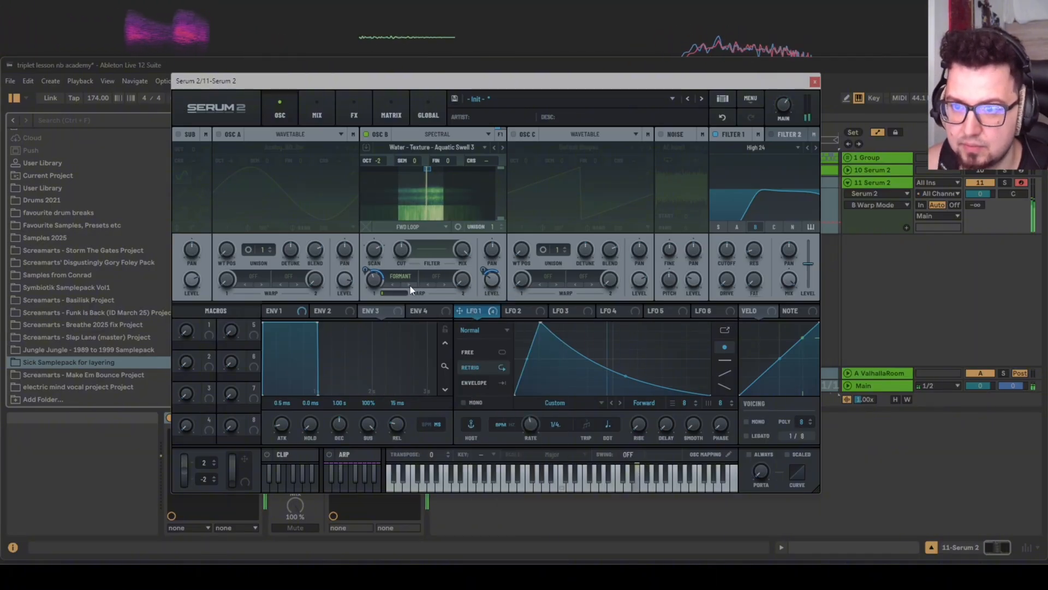
left_click_drag(374, 280, 378, 256)
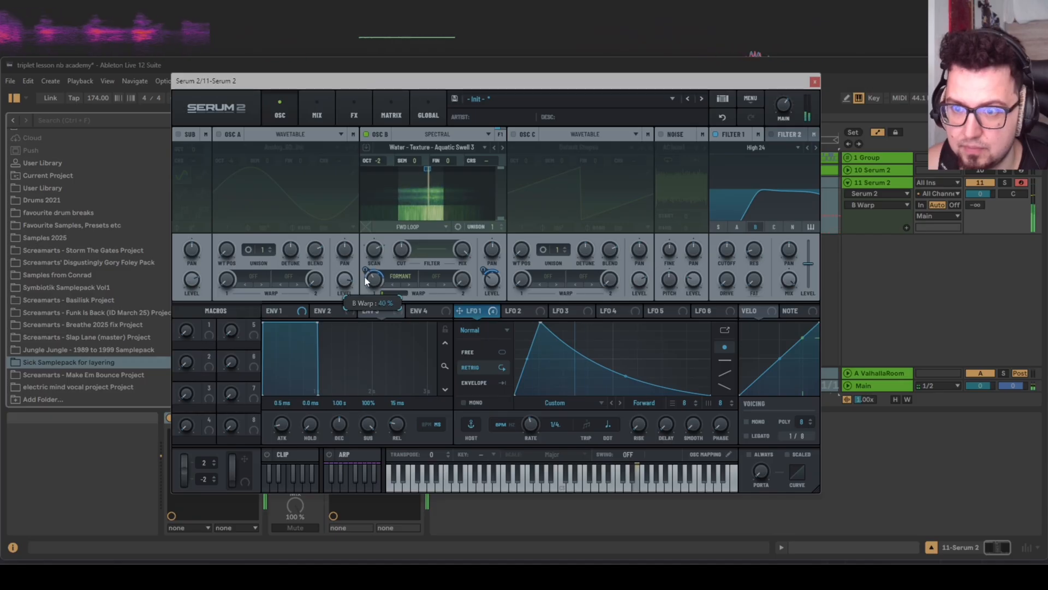
left_click(413, 285)
left_click(410, 274)
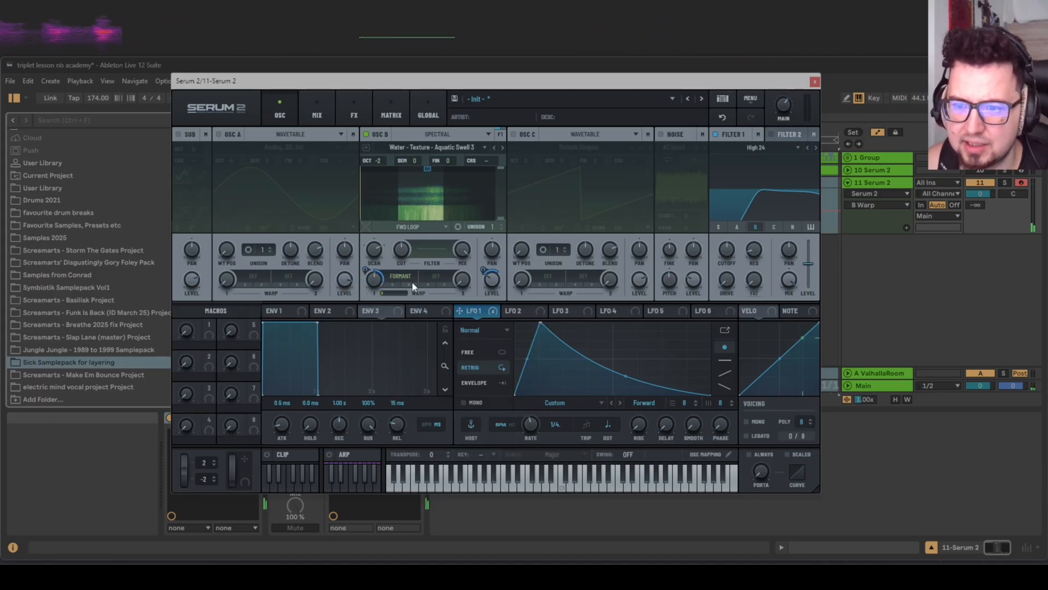
left_click(412, 284)
left_click_drag(375, 280, 376, 252)
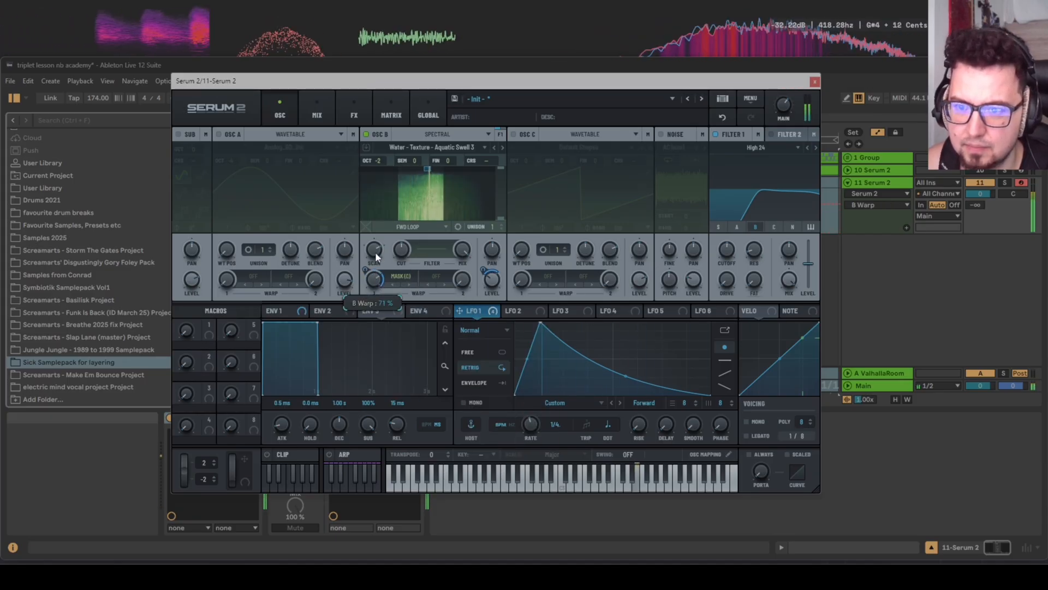
Switch oscillator B's spectral warp mode to Mirror and enable oscillator A.
left_click(401, 277)
mouse_move(415, 301)
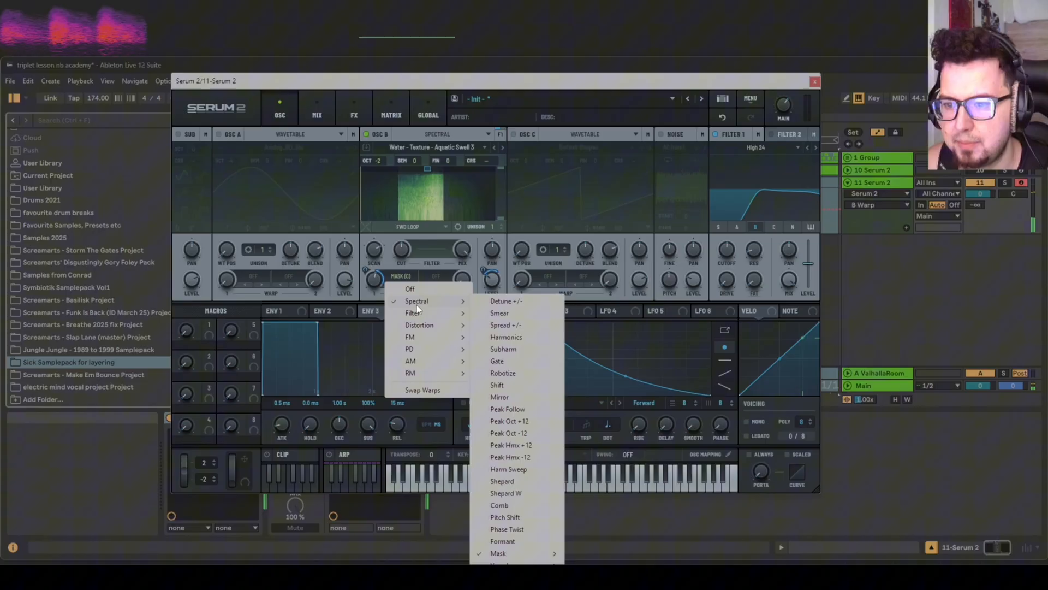
left_click(521, 396)
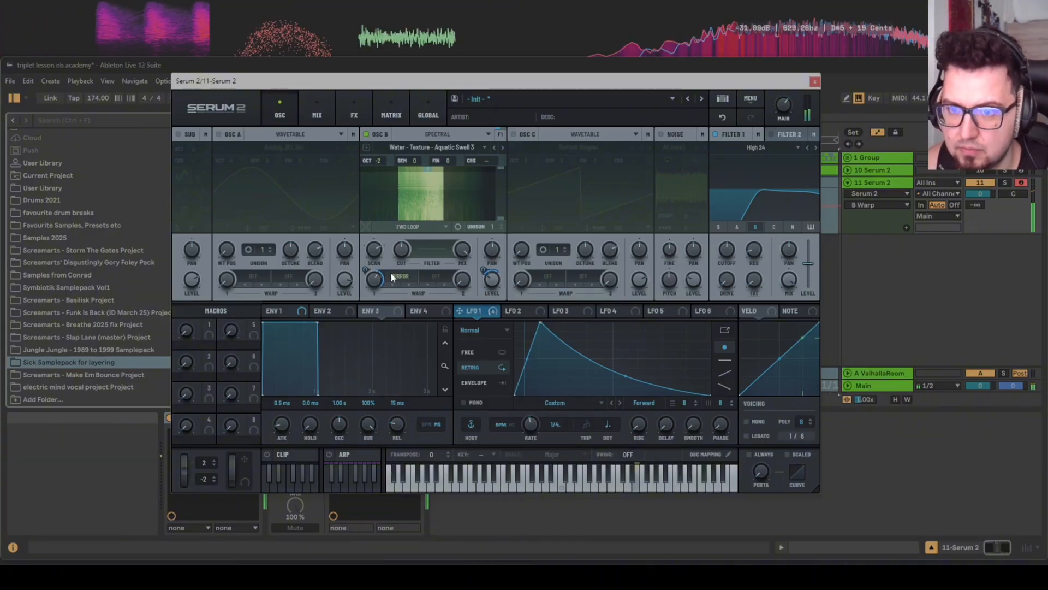
left_click(219, 134)
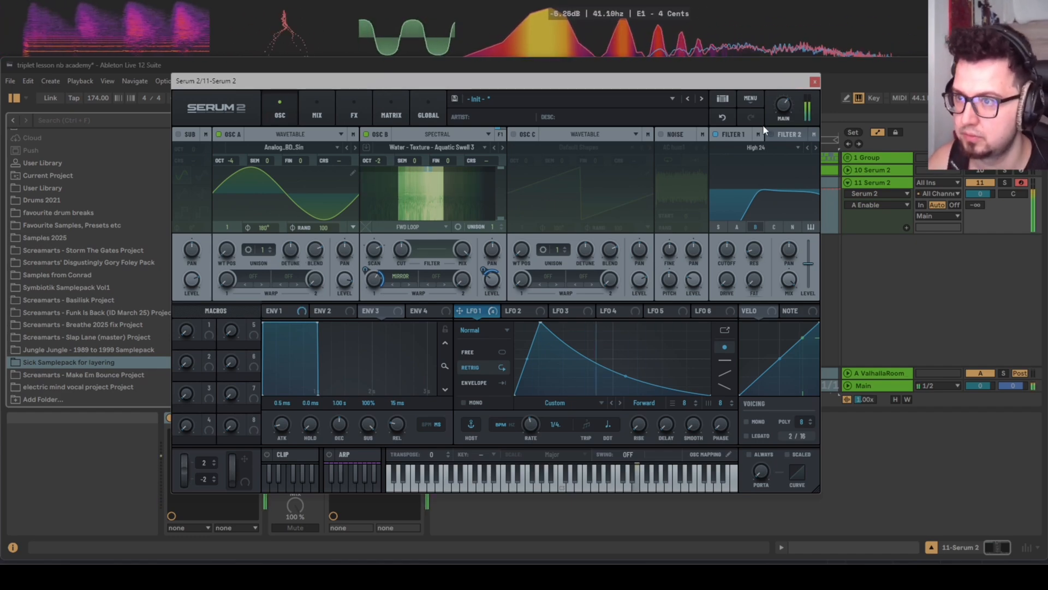
Set LFO 1 to a 1/8 rate with a brief rise and straight decay, and adjust its modulation of oscillator B's level.
left_click_drag(536, 417, 538, 412)
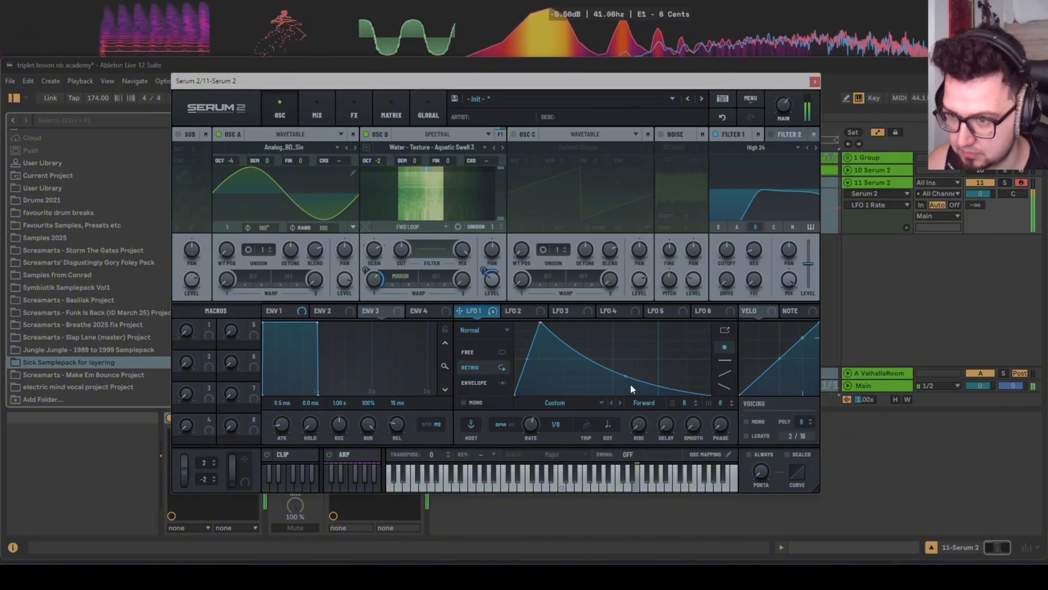
left_click_drag(541, 323, 518, 323)
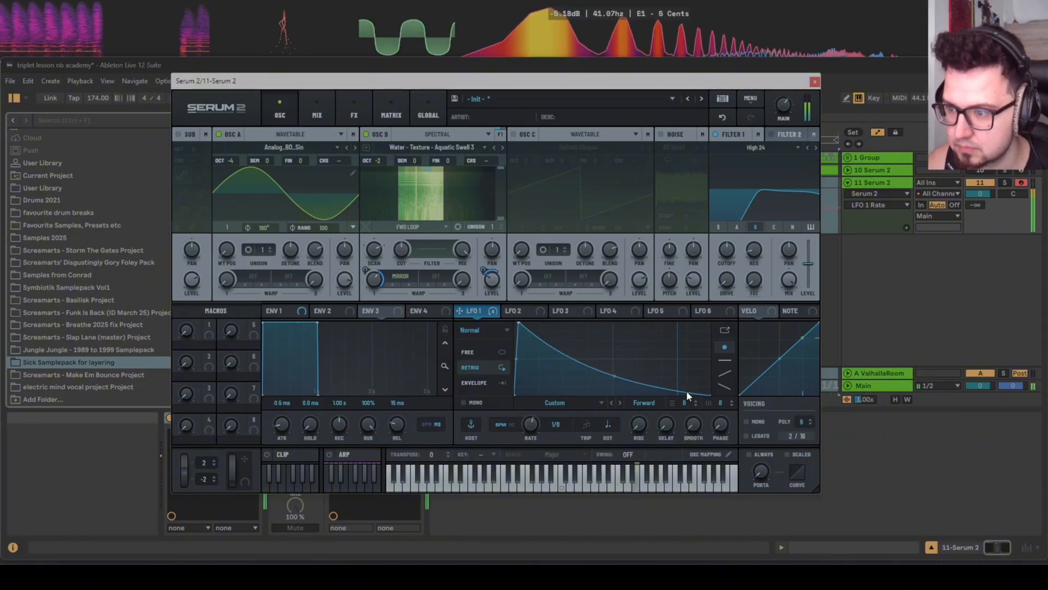
left_click_drag(492, 282, 484, 259)
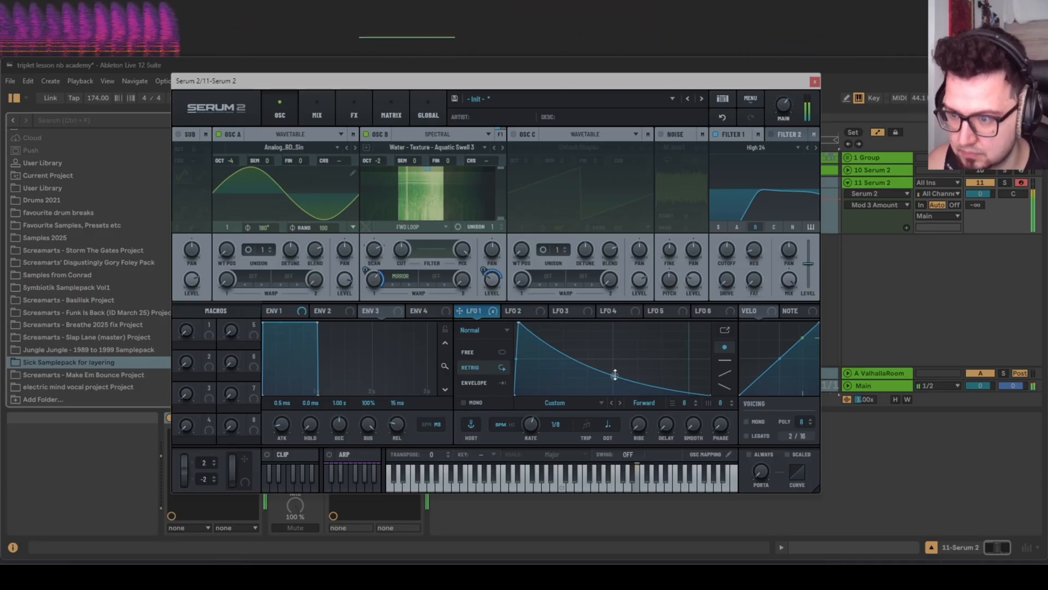
double_click(531, 340)
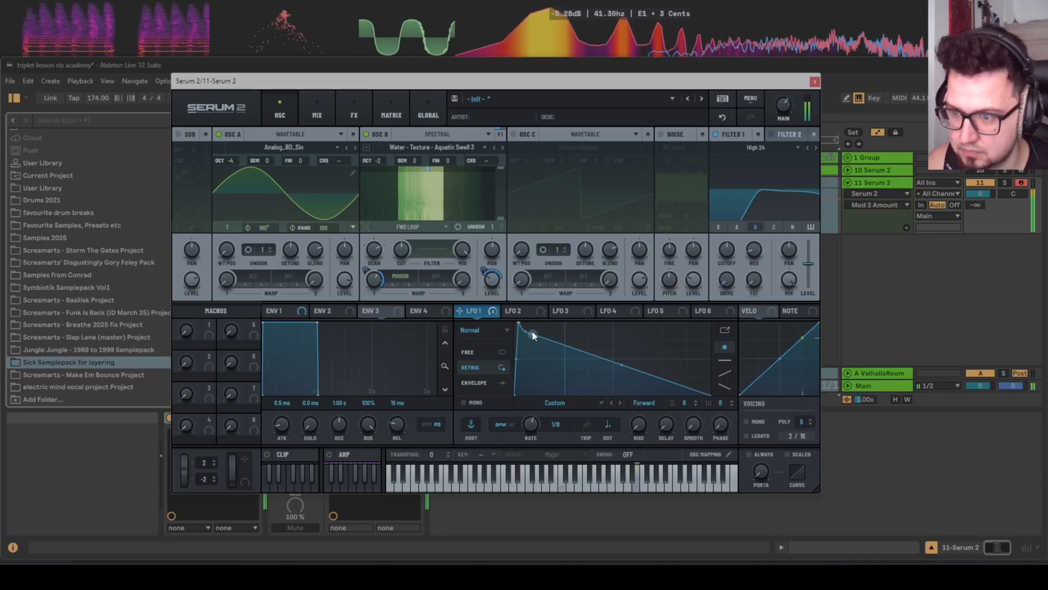
left_click_drag(519, 323, 530, 322)
Adjust oscillator B's level and warp amount, and set LFO 1's rate to 1/2.
left_click_drag(493, 283, 482, 259)
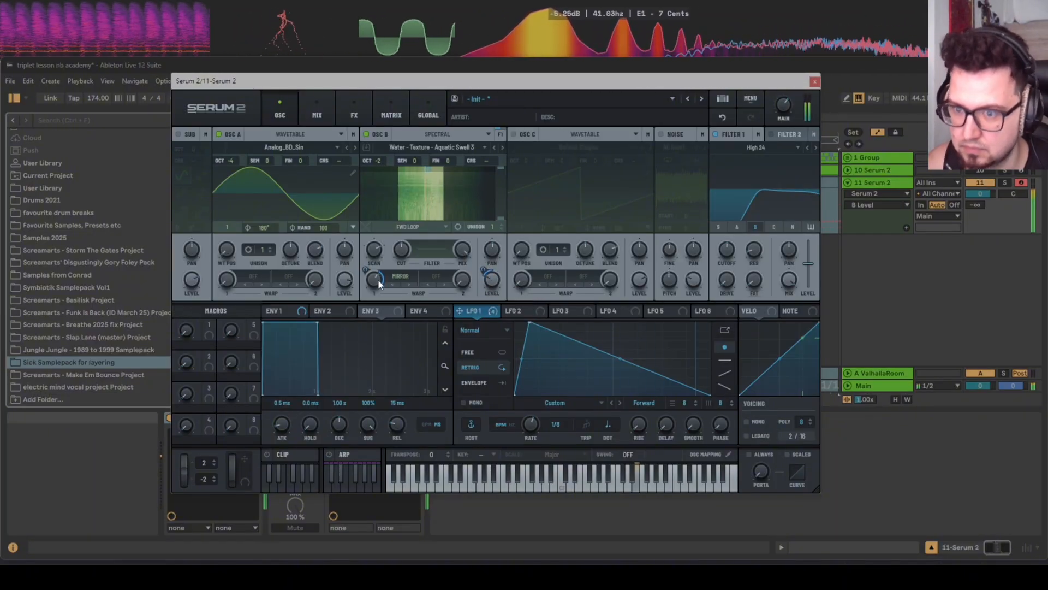
left_click_drag(378, 279, 375, 262)
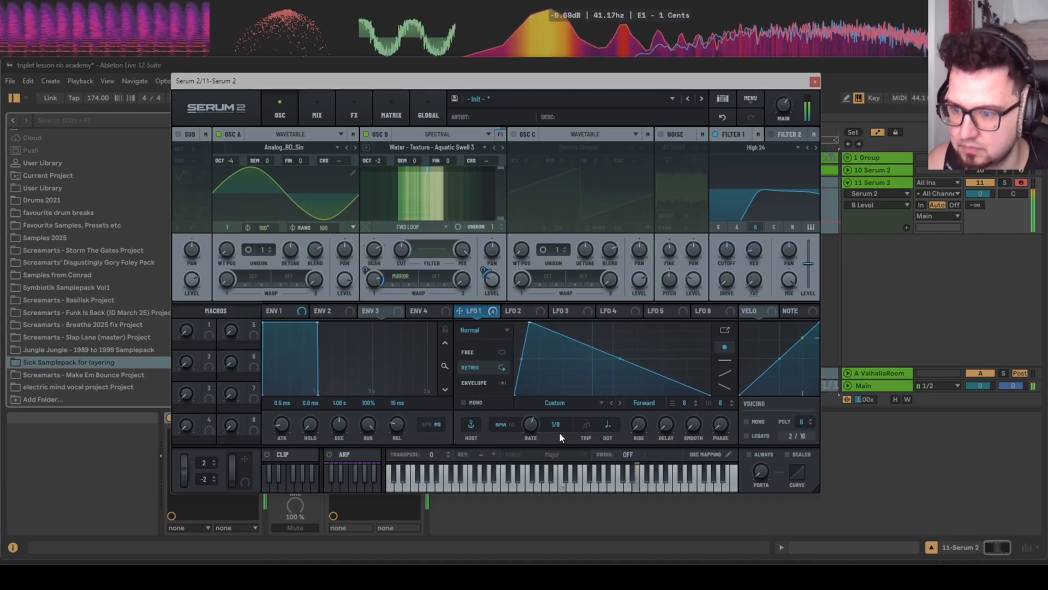
mouse_move(531, 428)
left_mouse_down()
mouse_move(536, 451)
mouse_move(536, 434)
left_mouse_up()
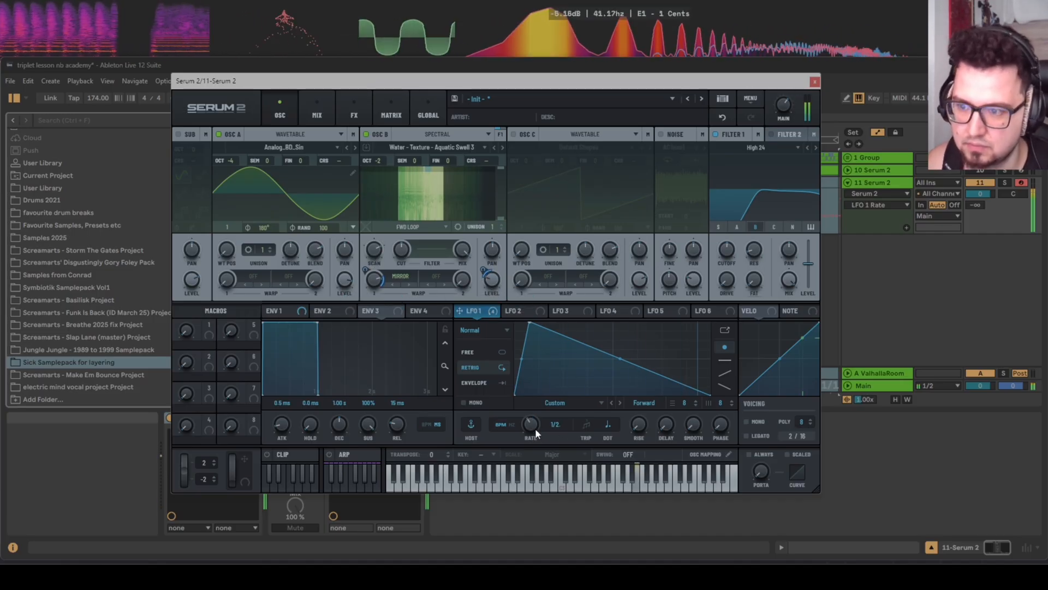